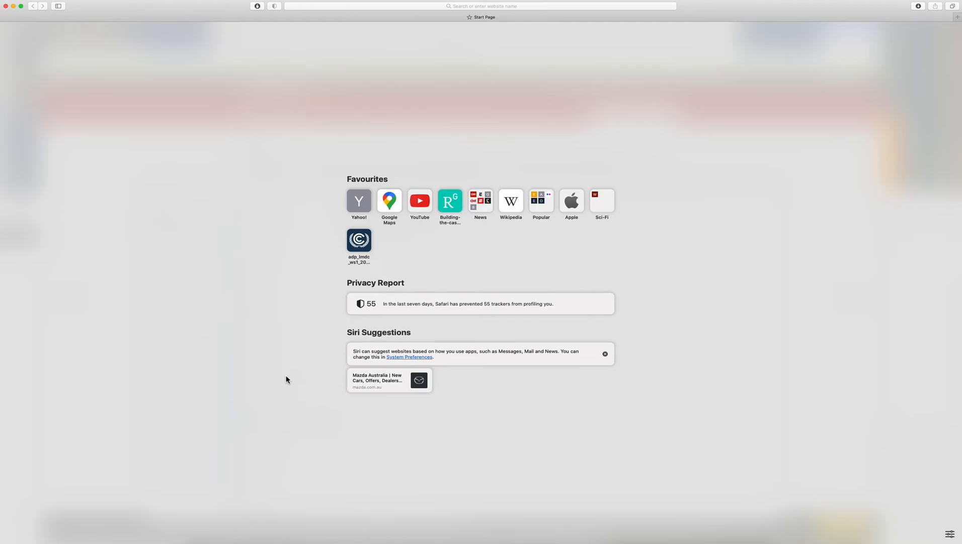
- Open the Forestry Corporation Plan Portal website at planportal.fcnsw.net and dismiss the voice assistant pop-up
{"action": "left_click", "coordinate": [295, 7]}
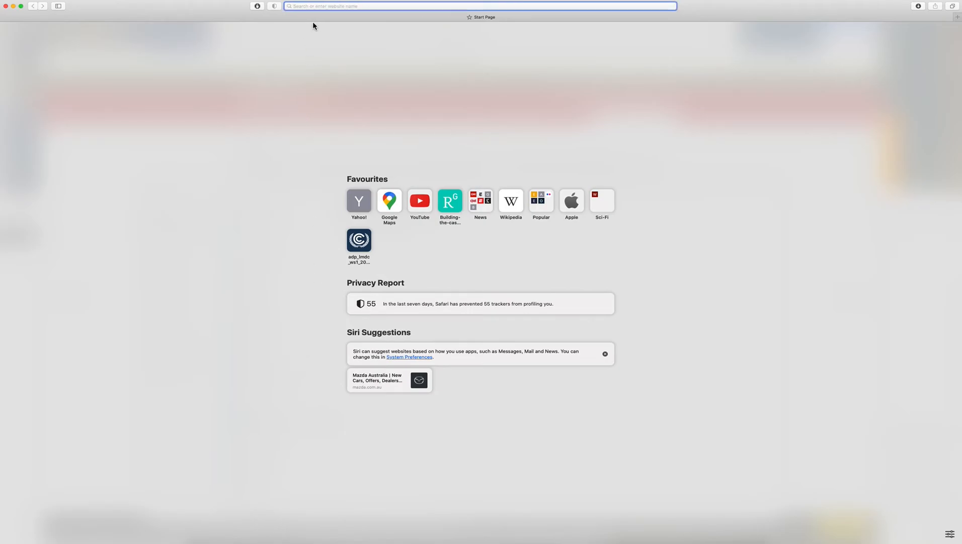
{"action": "type", "text": "plan"}
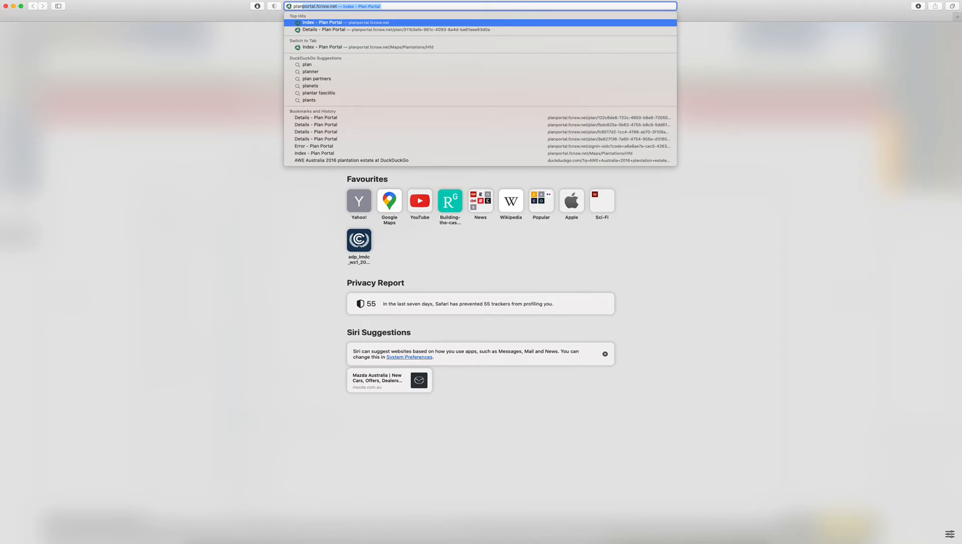
{"action": "key", "text": "Return"}
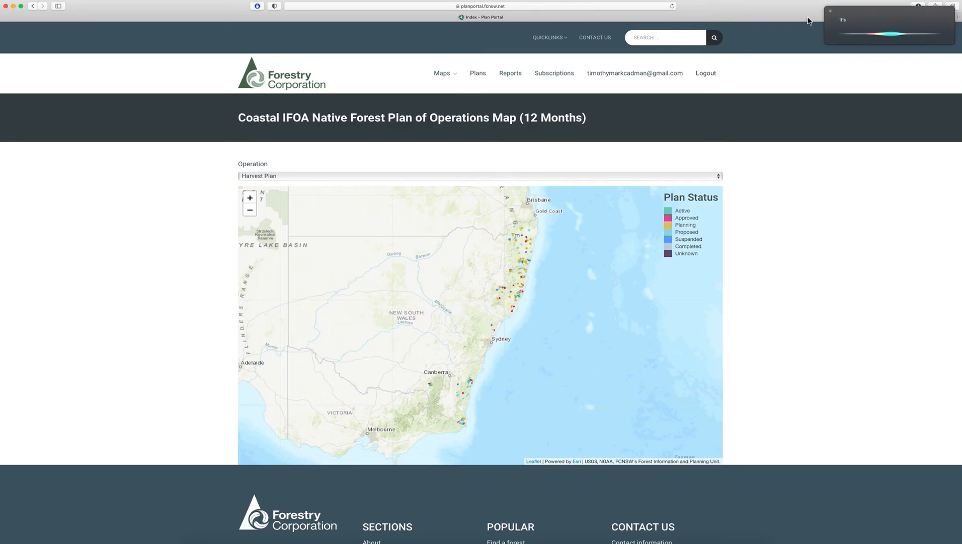
{"action": "left_click", "coordinate": [831, 11]}
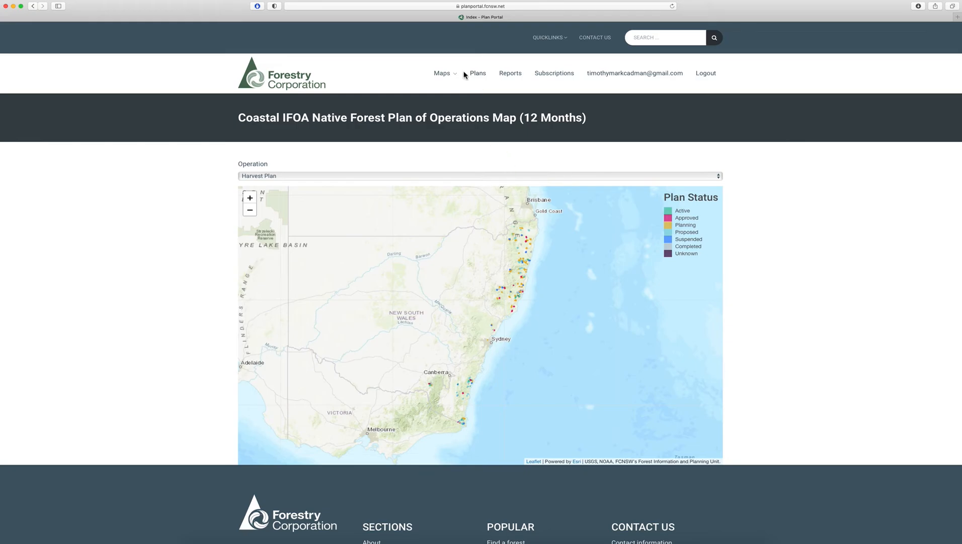
- Open the portal's Hardwood Plantations Harvesting Map and dismiss the voice assistant pop-up
{"action": "mouse_move", "coordinate": [456, 76]}
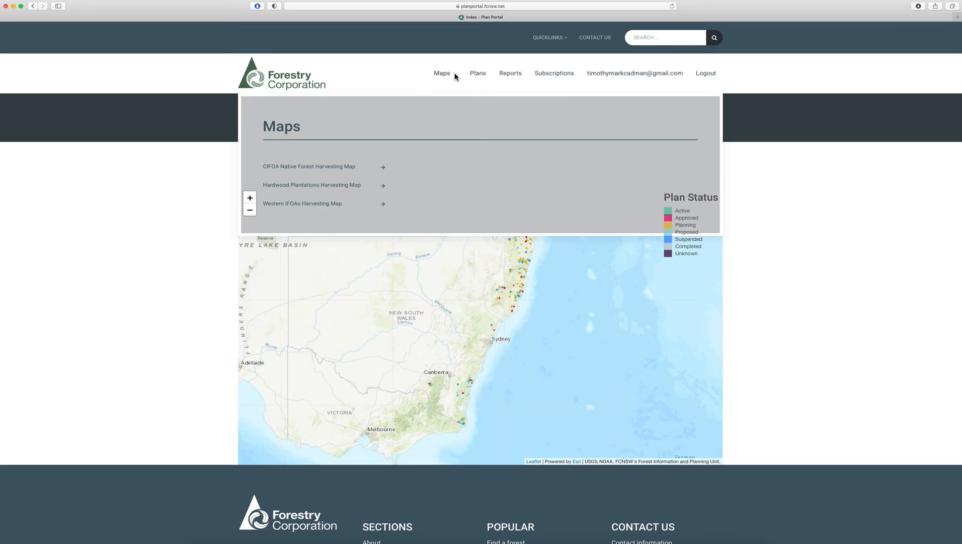
{"action": "left_click", "coordinate": [306, 186]}
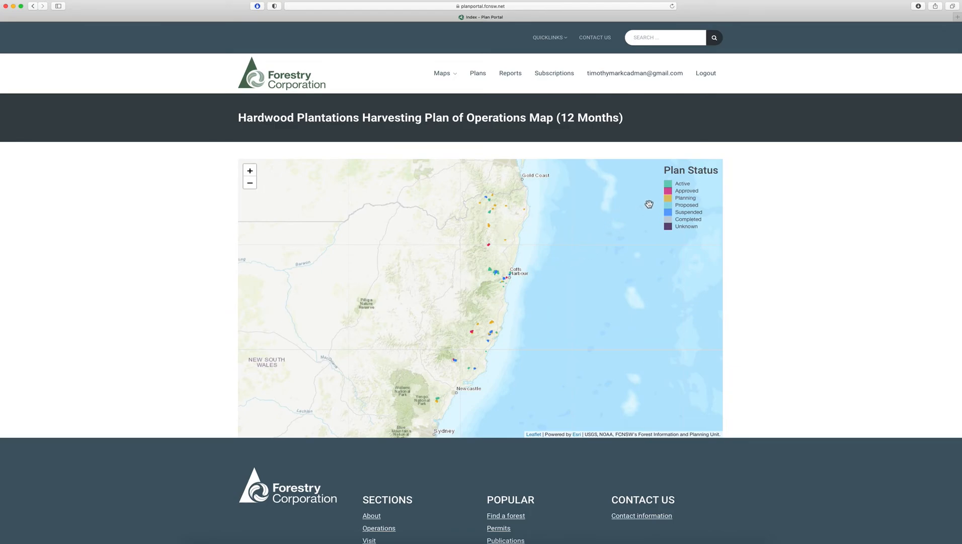
{"action": "scroll", "coordinate": [499, 267], "scroll_direction": "up", "scroll_amount": 3}
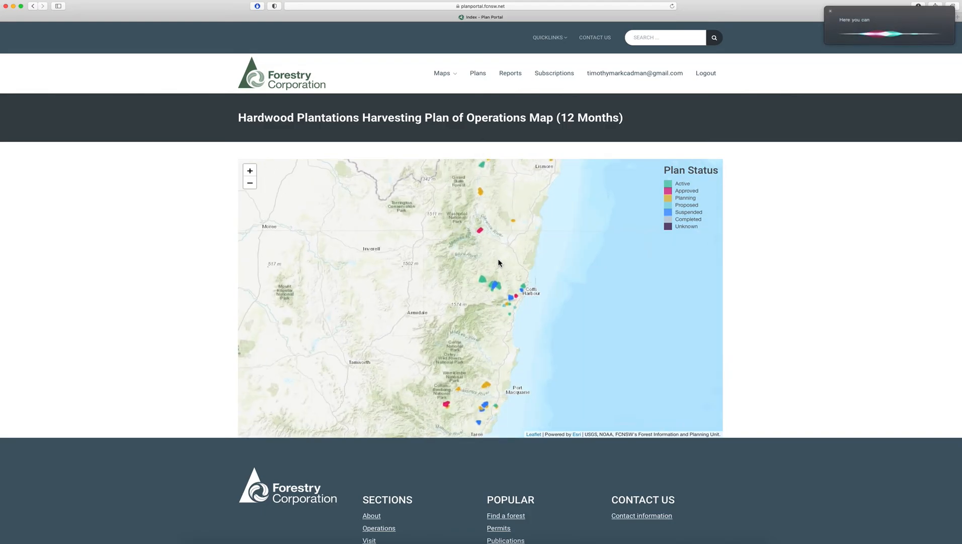
{"action": "left_click", "coordinate": [831, 11]}
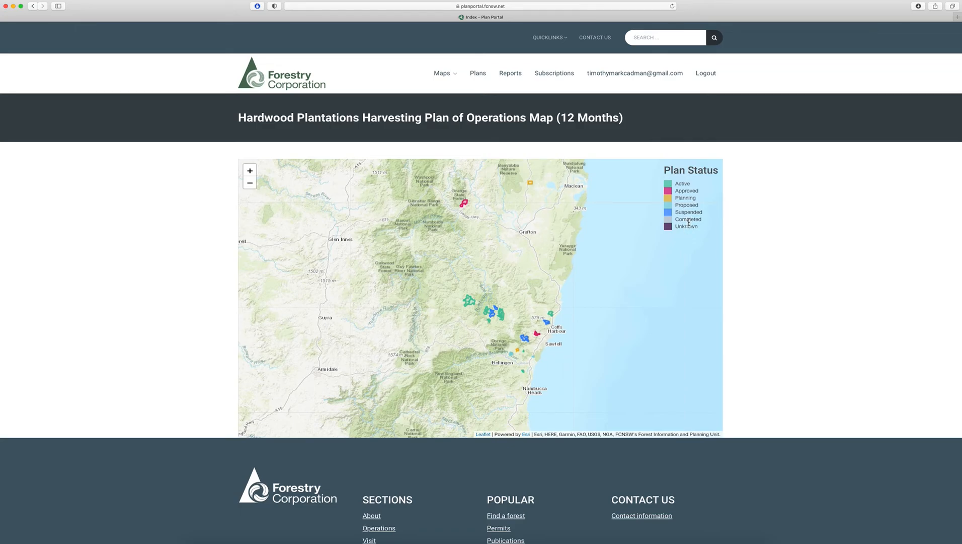
- Locate the proposed Pine Creek State Forest harvest area near Bundagen and frame its whole boundary closely on the map
{"action": "scroll", "coordinate": [687, 213], "scroll_direction": "up", "scroll_amount": 1}
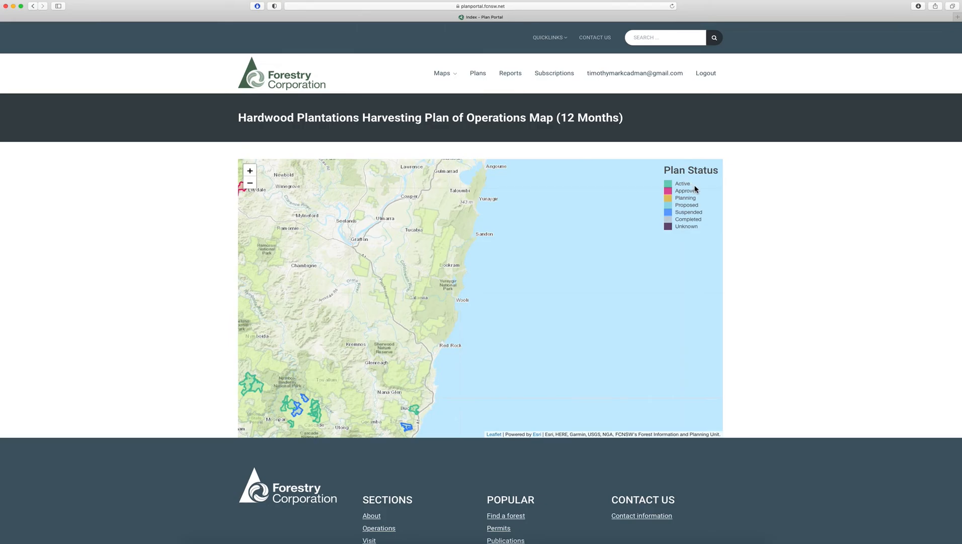
{"action": "left_click_drag", "start_coordinate": [320, 395], "coordinate": [417, 255]}
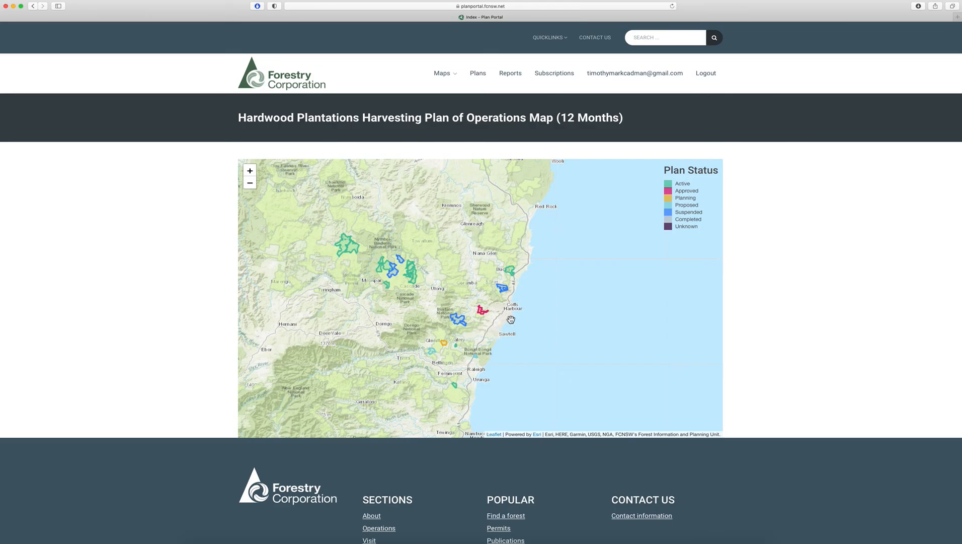
{"action": "scroll", "coordinate": [511, 320], "scroll_direction": "up", "scroll_amount": 5}
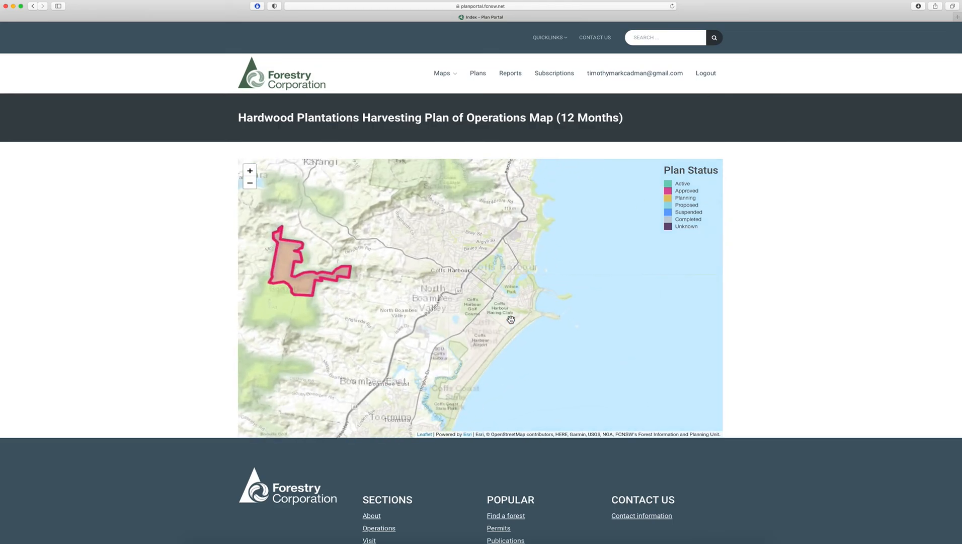
{"action": "left_click_drag", "start_coordinate": [425, 376], "coordinate": [573, 151]}
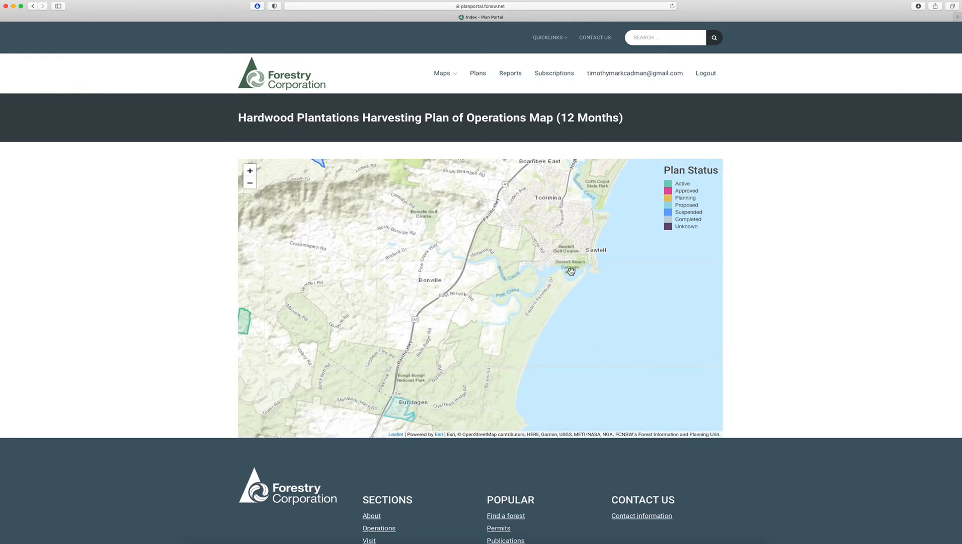
{"action": "left_click_drag", "start_coordinate": [498, 393], "coordinate": [571, 260]}
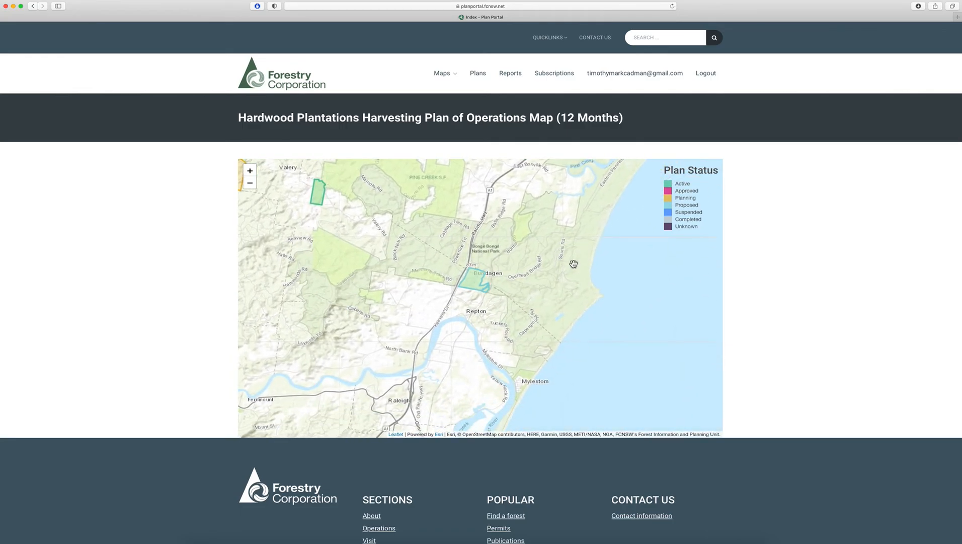
{"action": "left_click", "coordinate": [250, 172]}
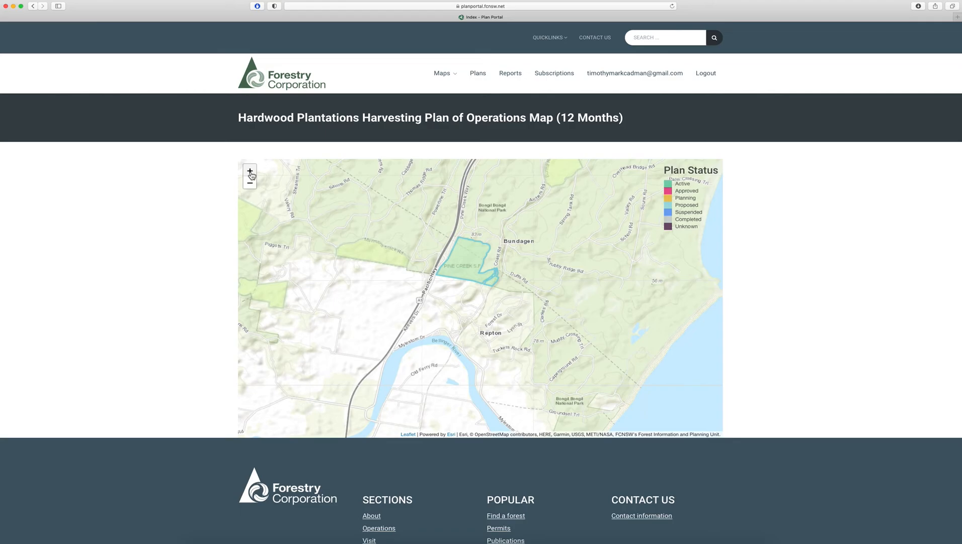
{"action": "left_click", "coordinate": [250, 171]}
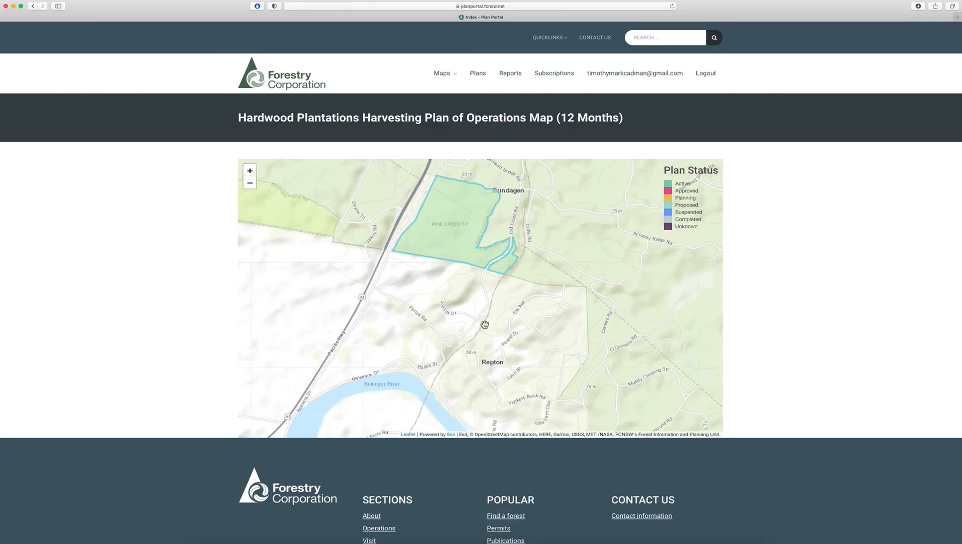
{"action": "left_click_drag", "start_coordinate": [434, 305], "coordinate": [465, 399]}
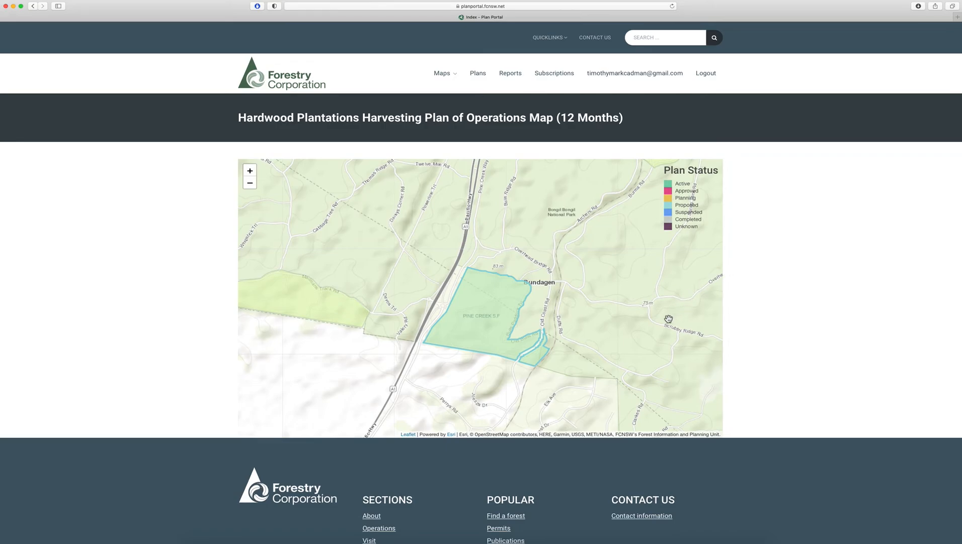
{"action": "left_click", "coordinate": [249, 170]}
{"action": "left_click_drag", "start_coordinate": [676, 365], "coordinate": [644, 315]}
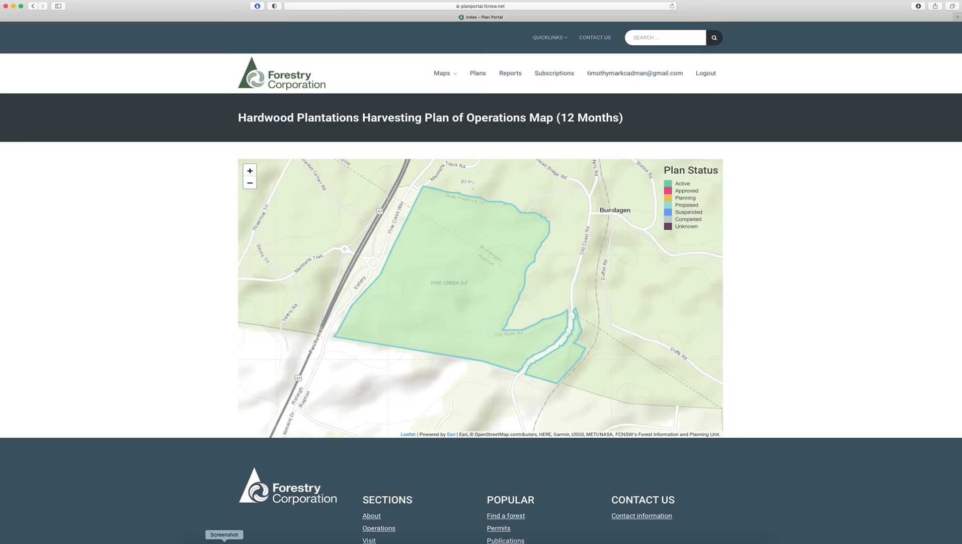
- Start the Screenshot tool and set its save location to the CitizenScience folder inside Pine Creek on the Desktop
{"action": "left_click", "coordinate": [224, 543]}
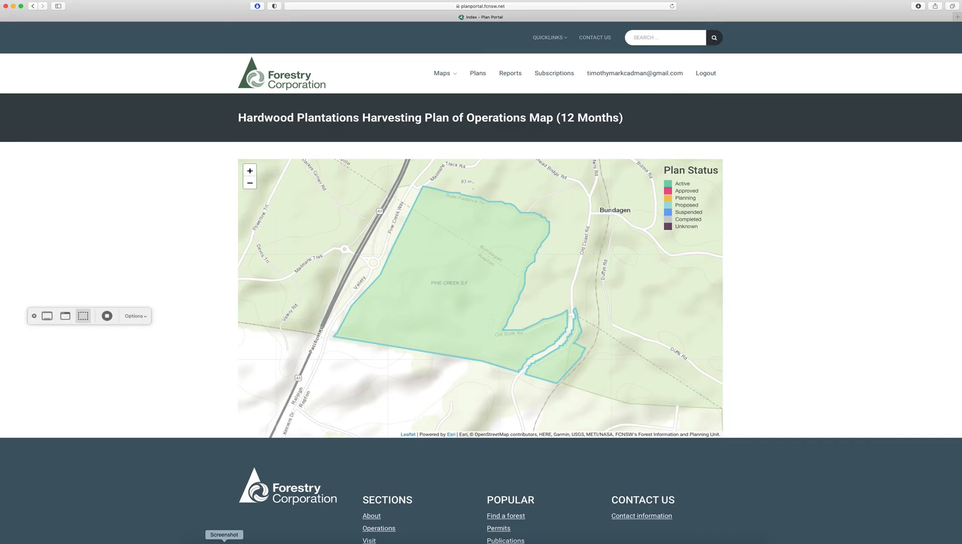
{"action": "left_click", "coordinate": [134, 316]}
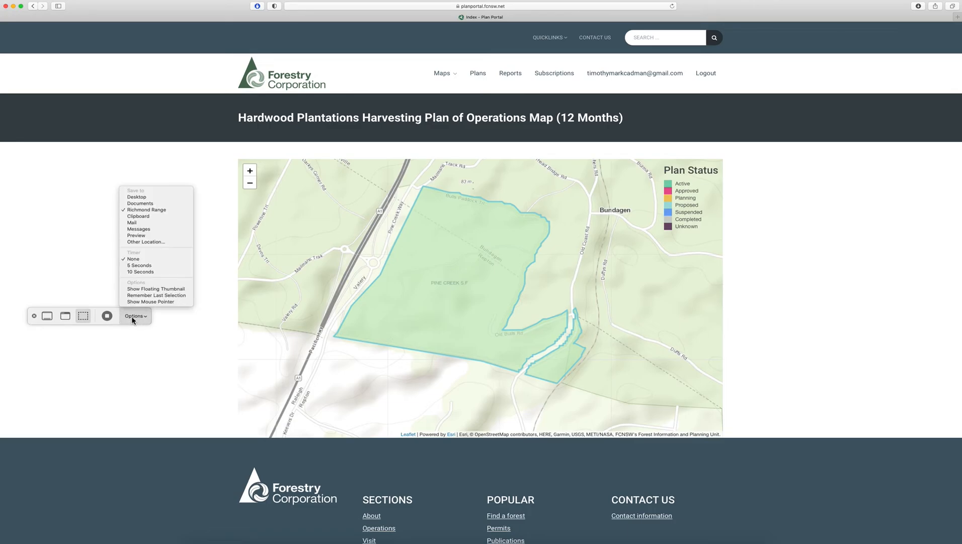
{"action": "left_click", "coordinate": [158, 242]}
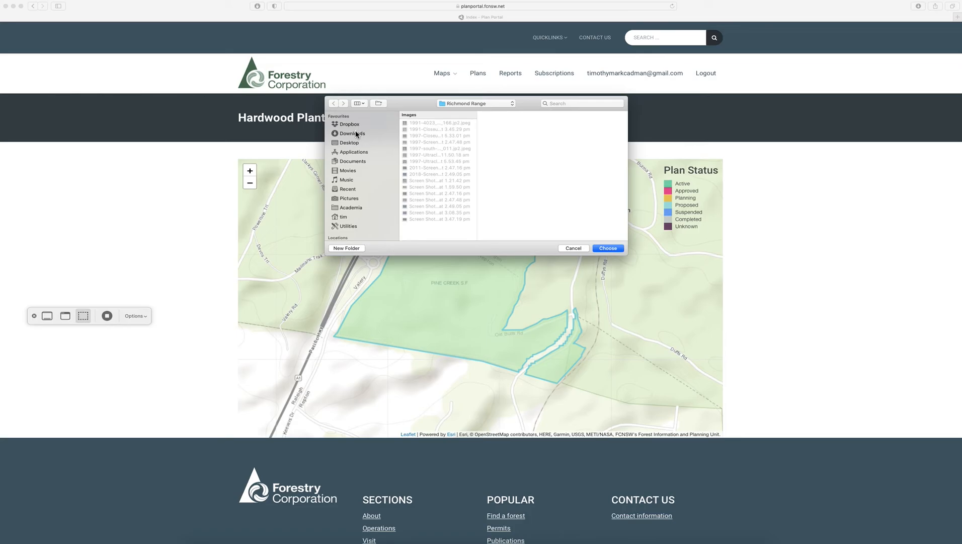
{"action": "left_click", "coordinate": [355, 144]}
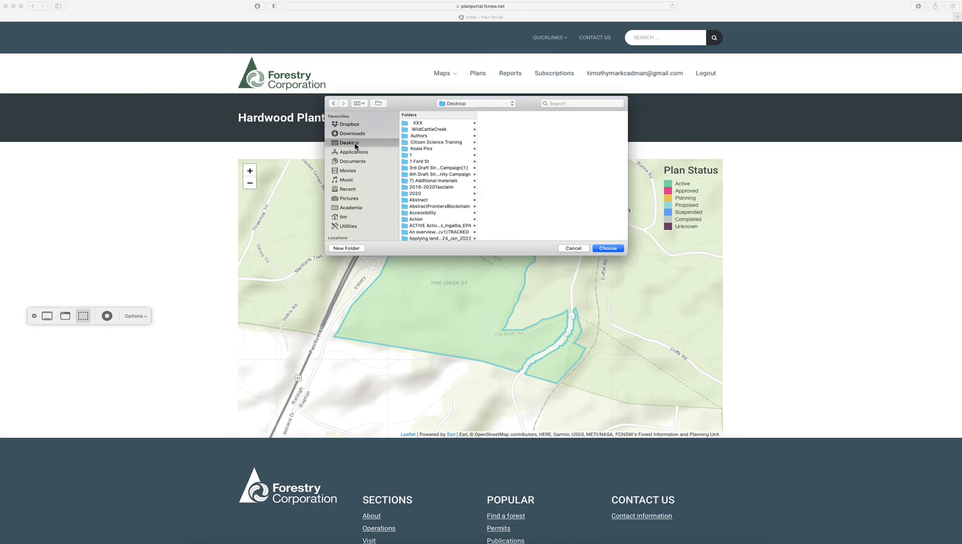
{"action": "scroll", "coordinate": [442, 192], "scroll_direction": "down", "scroll_amount": 15}
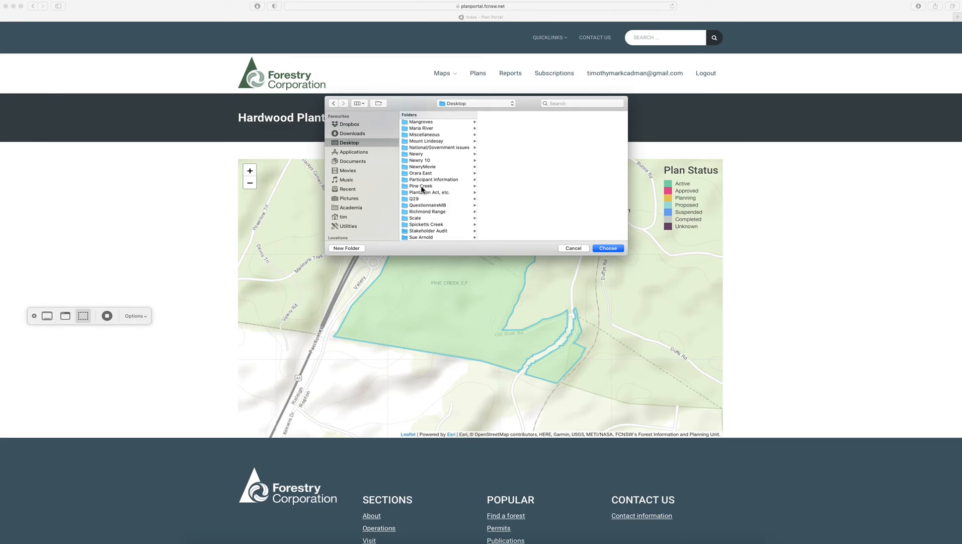
{"action": "left_click", "coordinate": [422, 187]}
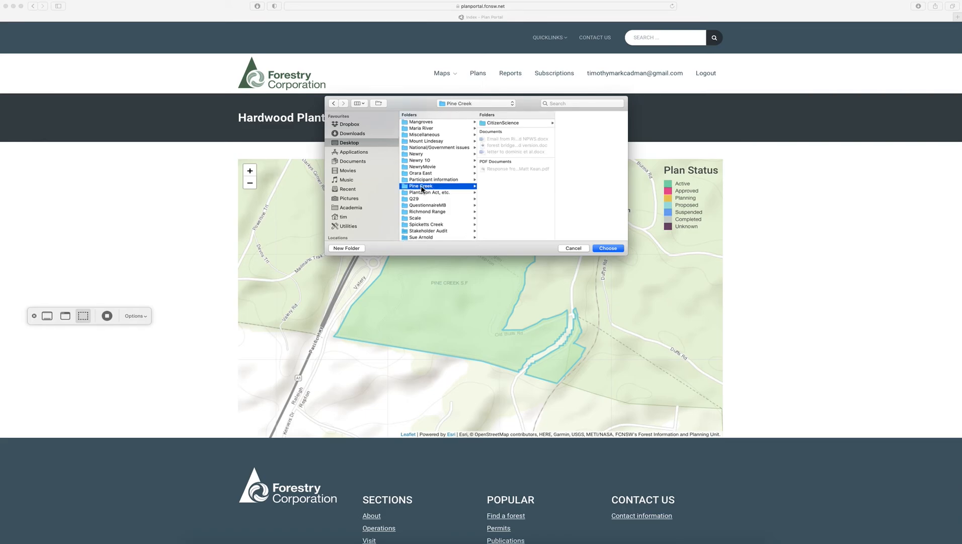
{"action": "left_click", "coordinate": [516, 123]}
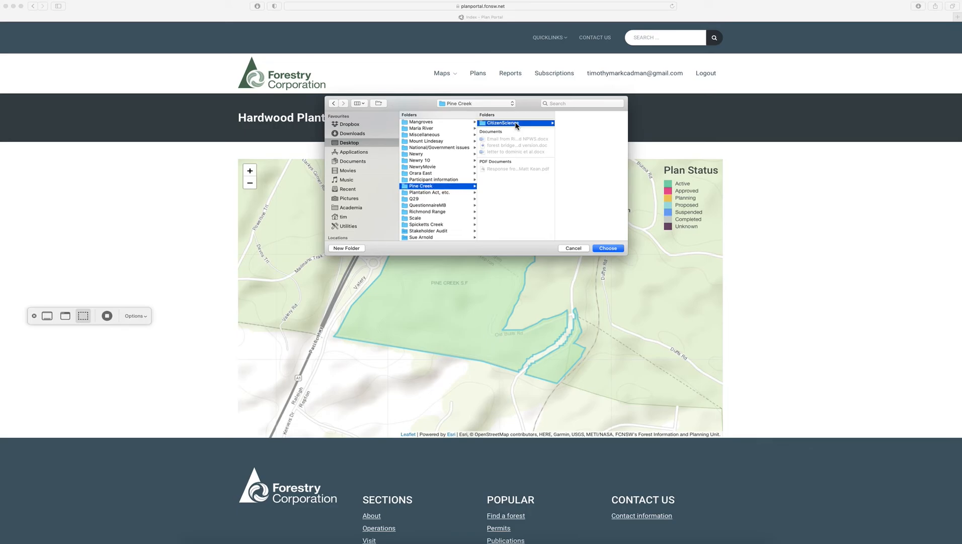
{"action": "left_click", "coordinate": [615, 249]}
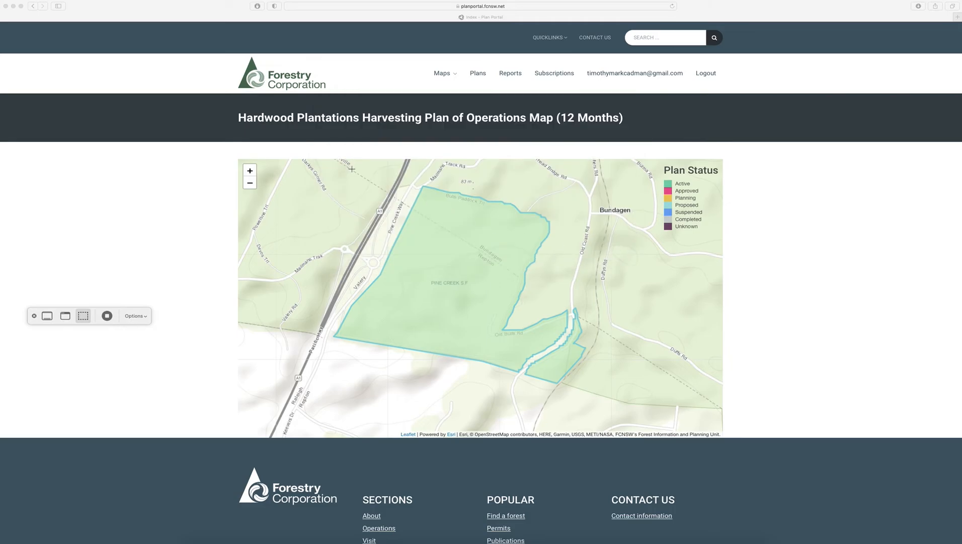
- Capture a screenshot of the map portion enclosing the full Pine Creek State Forest boundary
{"action": "left_click_drag", "start_coordinate": [338, 173], "coordinate": [612, 420]}
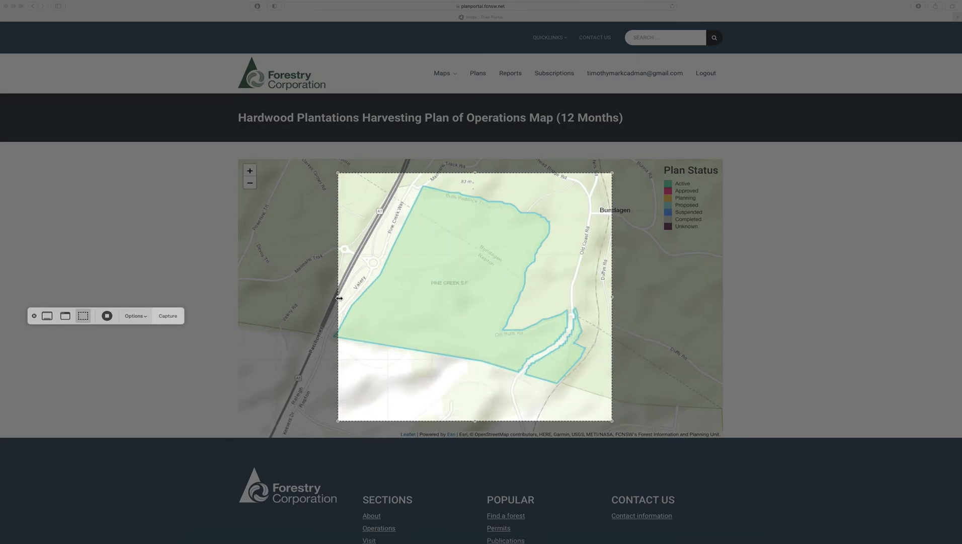
{"action": "left_click_drag", "start_coordinate": [338, 297], "coordinate": [315, 303]}
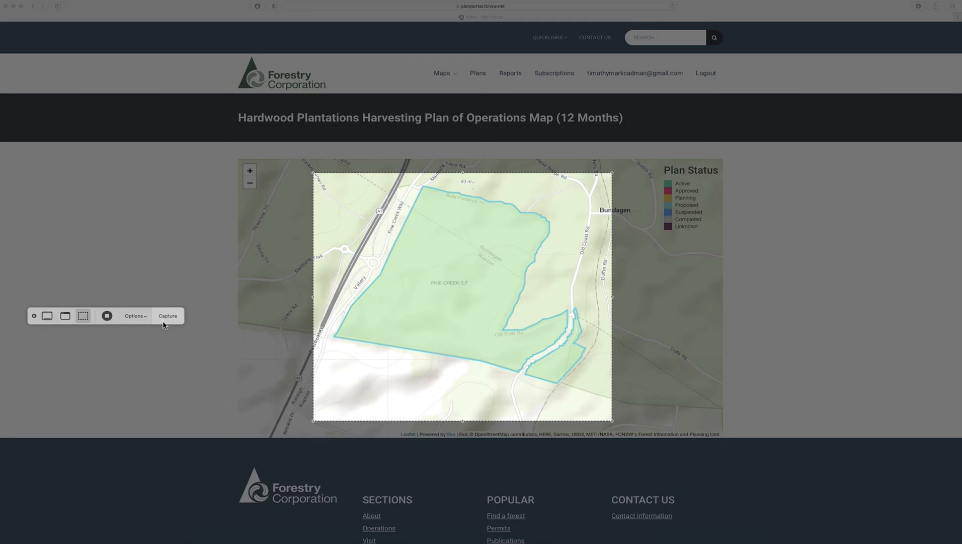
{"action": "left_click", "coordinate": [168, 316]}
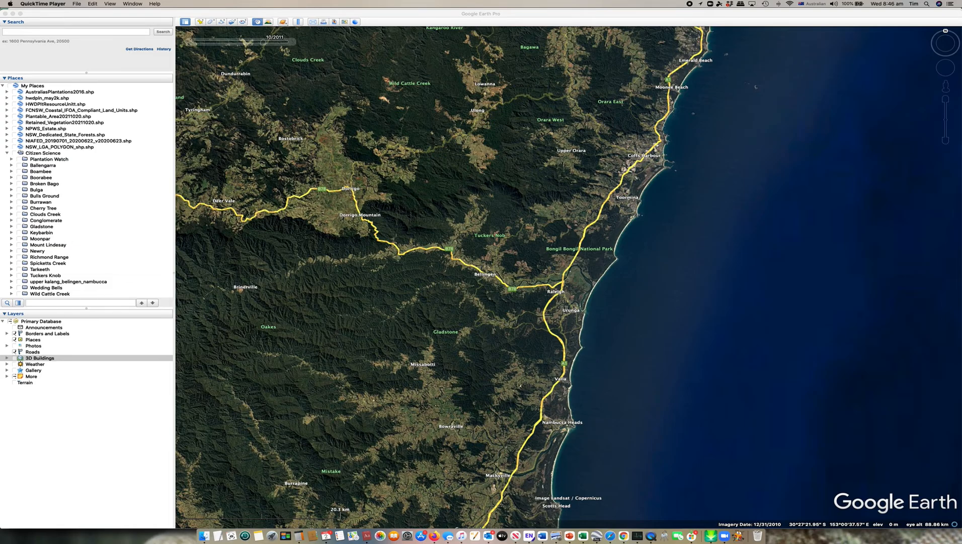
- Switch to Google Earth Pro and show the HWDPltResourceUnitt.shp, FCNSW_Coastal_IFOA_Compliant_Land_Units.shp and NPWS_Estate.shp layers
{"action": "left_click", "coordinate": [17, 106]}
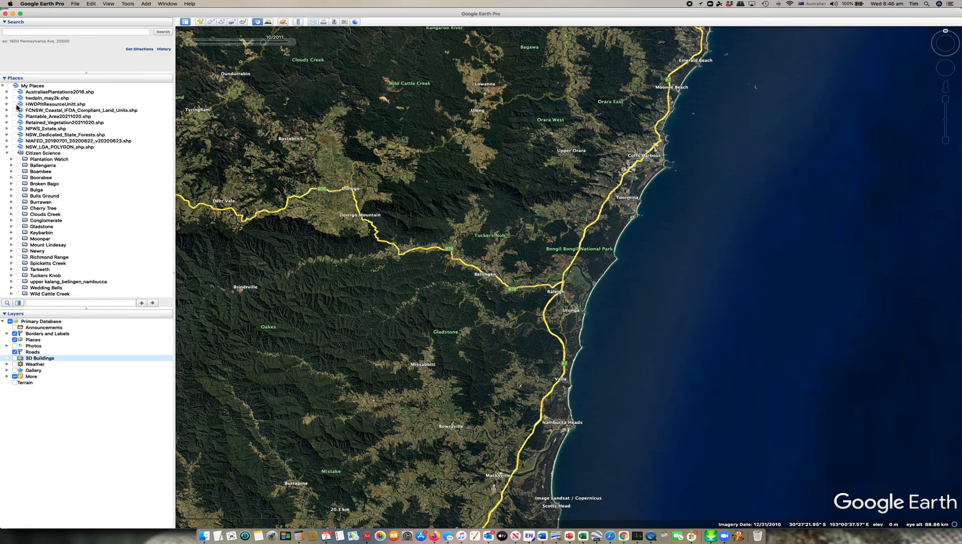
{"action": "left_click", "coordinate": [16, 104]}
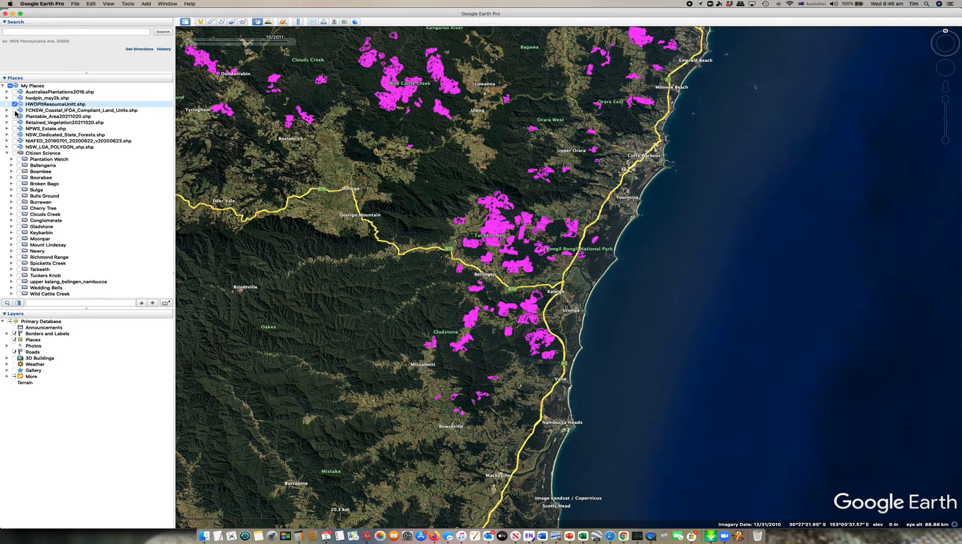
{"action": "left_click", "coordinate": [15, 111]}
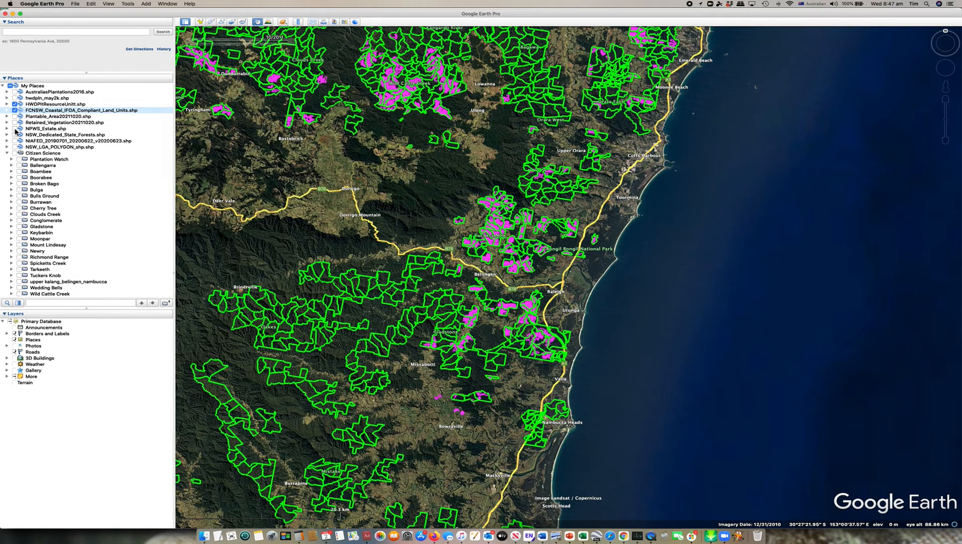
{"action": "left_click", "coordinate": [16, 129]}
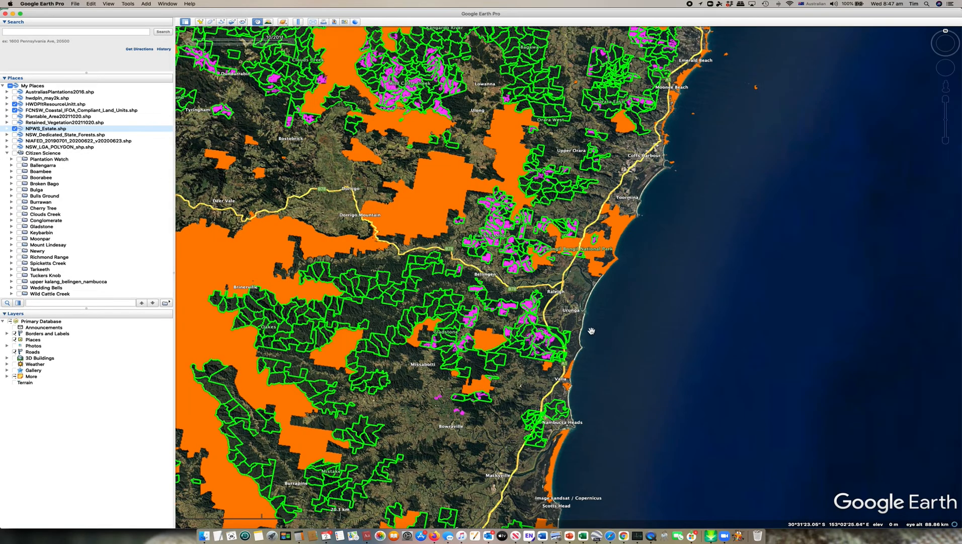
- Follow the coast north from Newry to Bongil Bongil National Park and frame the Pine Creek forest blocks west of Bundagen
{"action": "scroll", "coordinate": [581, 328], "scroll_direction": "up", "scroll_amount": 5}
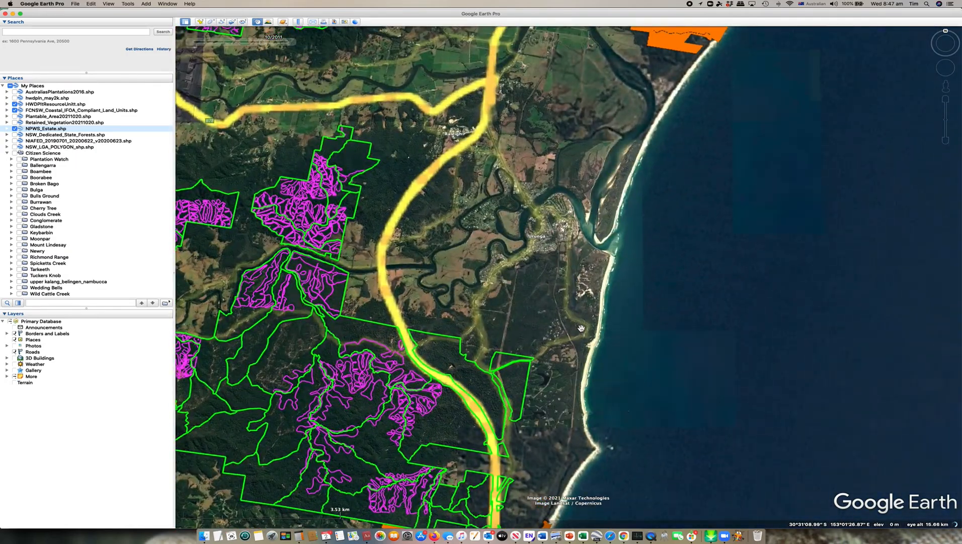
{"action": "left_click_drag", "start_coordinate": [550, 457], "coordinate": [697, 244]}
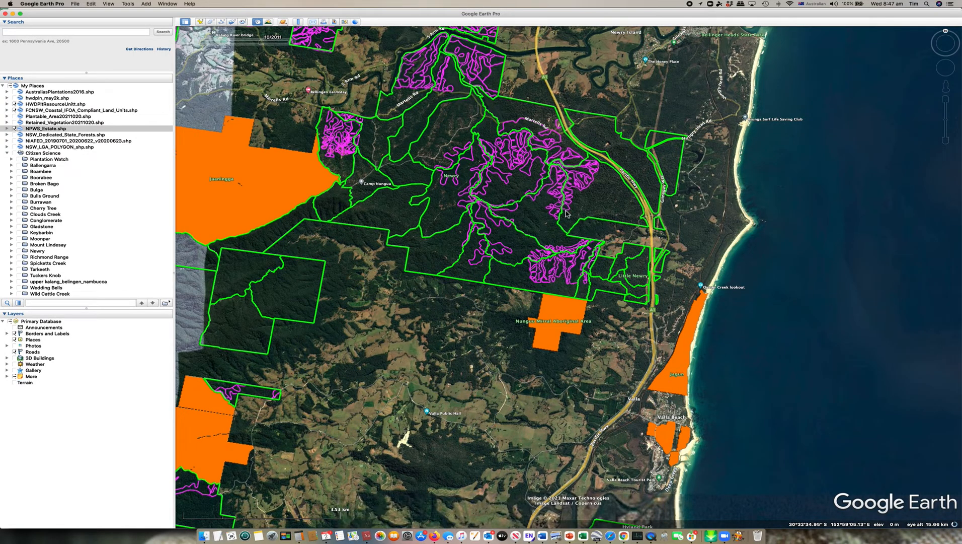
{"action": "scroll", "coordinate": [565, 212], "scroll_direction": "up", "scroll_amount": 5}
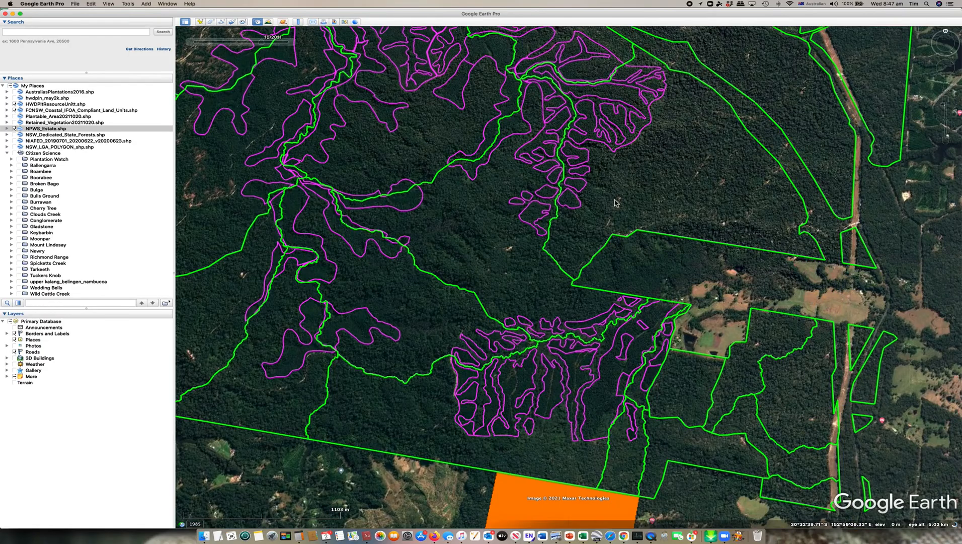
{"action": "left_click_drag", "start_coordinate": [619, 198], "coordinate": [558, 524]}
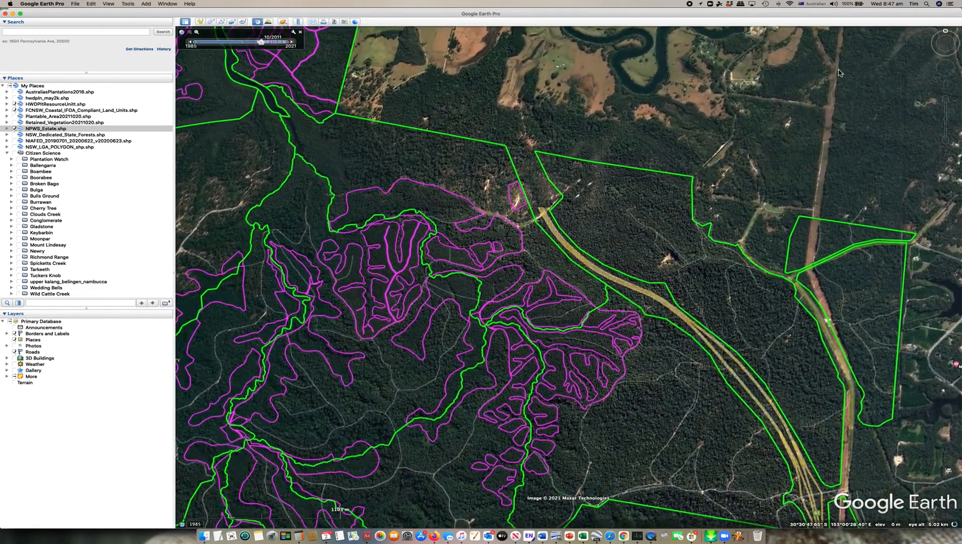
{"action": "left_click_drag", "start_coordinate": [835, 118], "coordinate": [381, 529]}
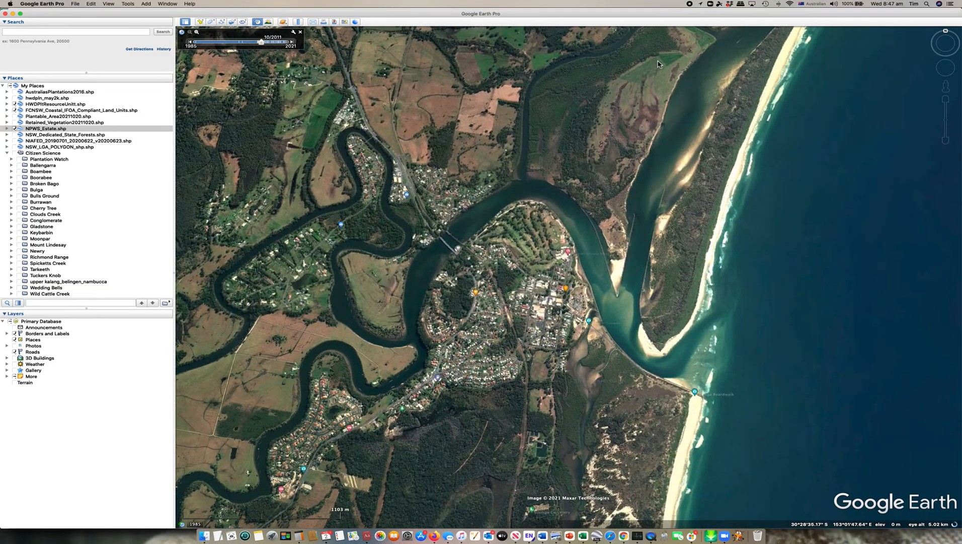
{"action": "left_click_drag", "start_coordinate": [656, 67], "coordinate": [528, 533]}
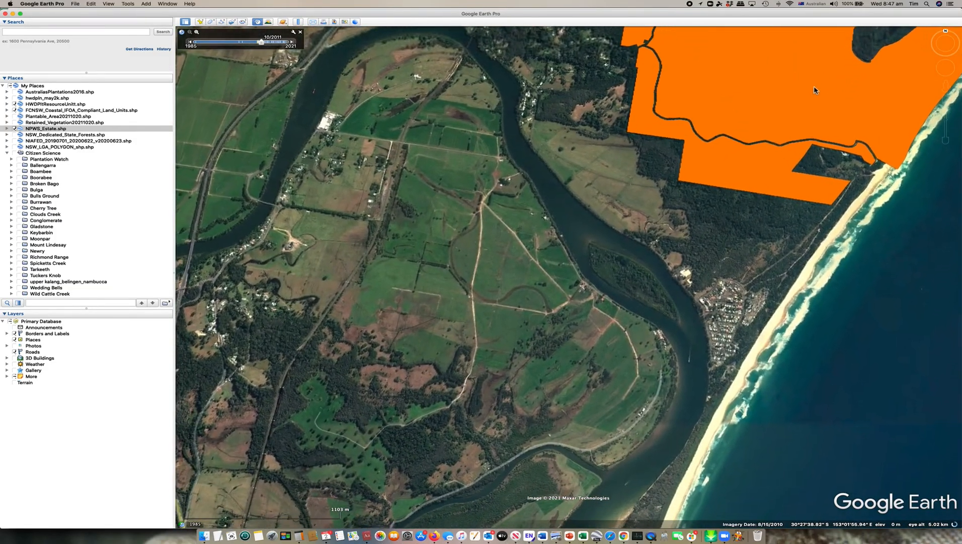
{"action": "scroll", "coordinate": [750, 142], "scroll_direction": "up", "scroll_amount": 10}
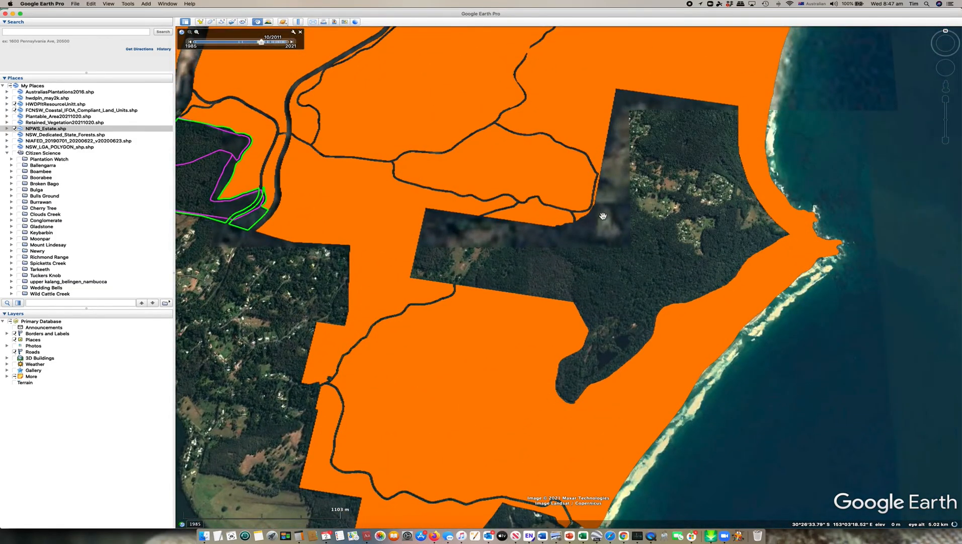
{"action": "left_click_drag", "start_coordinate": [522, 96], "coordinate": [643, 264]}
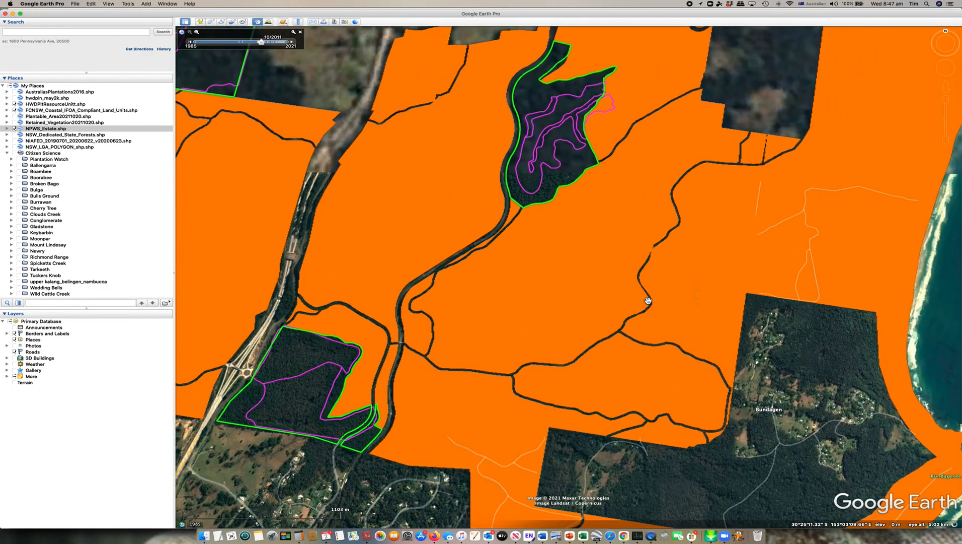
{"action": "left_click_drag", "start_coordinate": [457, 361], "coordinate": [618, 311]}
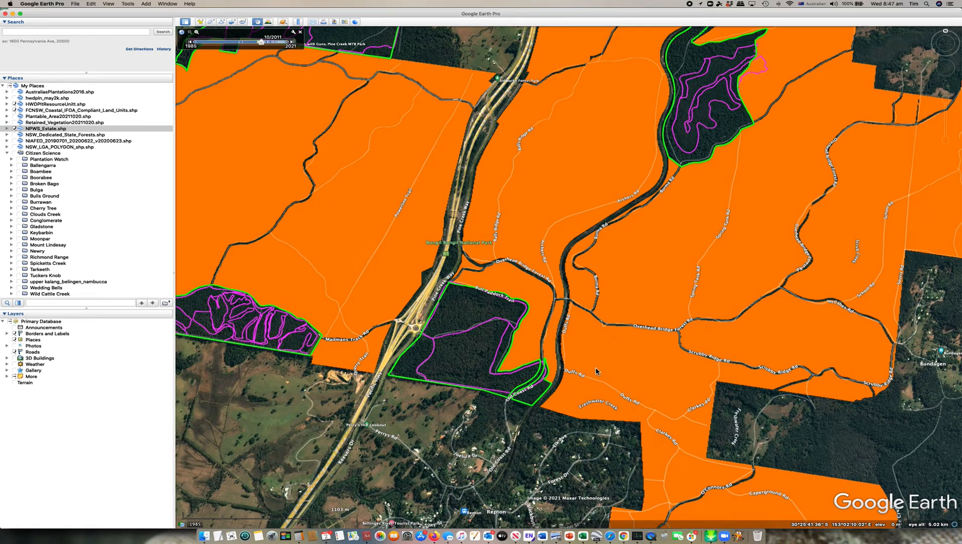
- Examine the plantation and compartment outlines of the isolated forest block along Burns Rd inside Bongil Bongil National Park
{"action": "scroll", "coordinate": [595, 371], "scroll_direction": "down", "scroll_amount": 3}
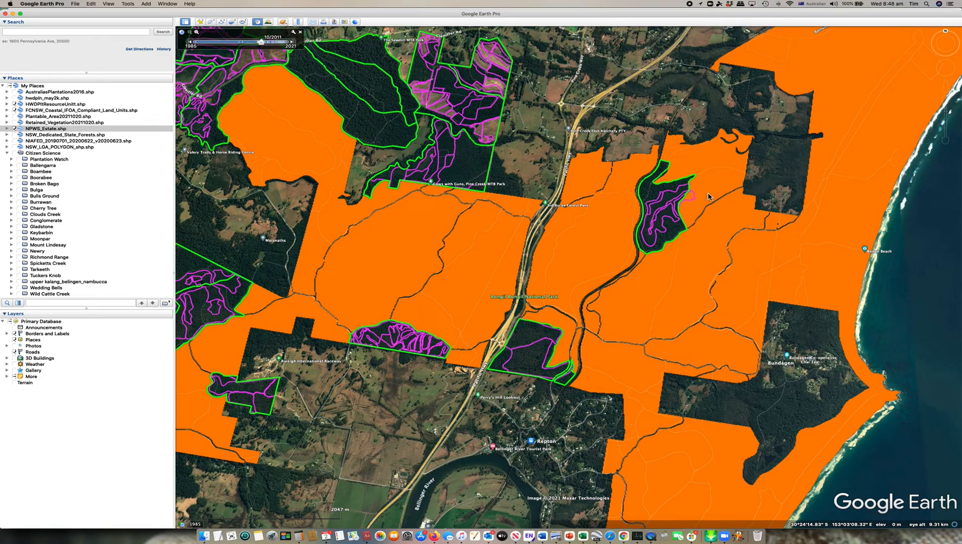
{"action": "scroll", "coordinate": [709, 189], "scroll_direction": "up", "scroll_amount": 3}
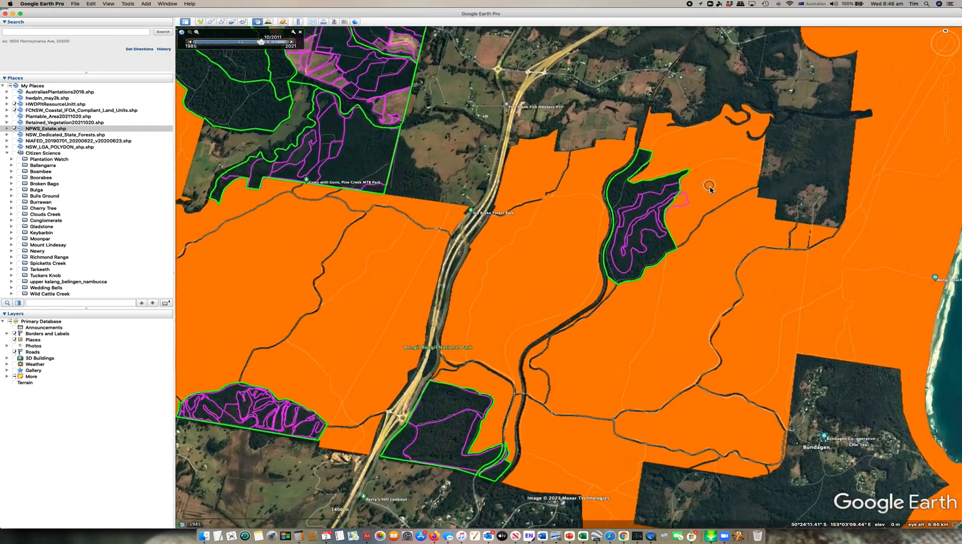
{"action": "scroll", "coordinate": [710, 189], "scroll_direction": "up", "scroll_amount": 5}
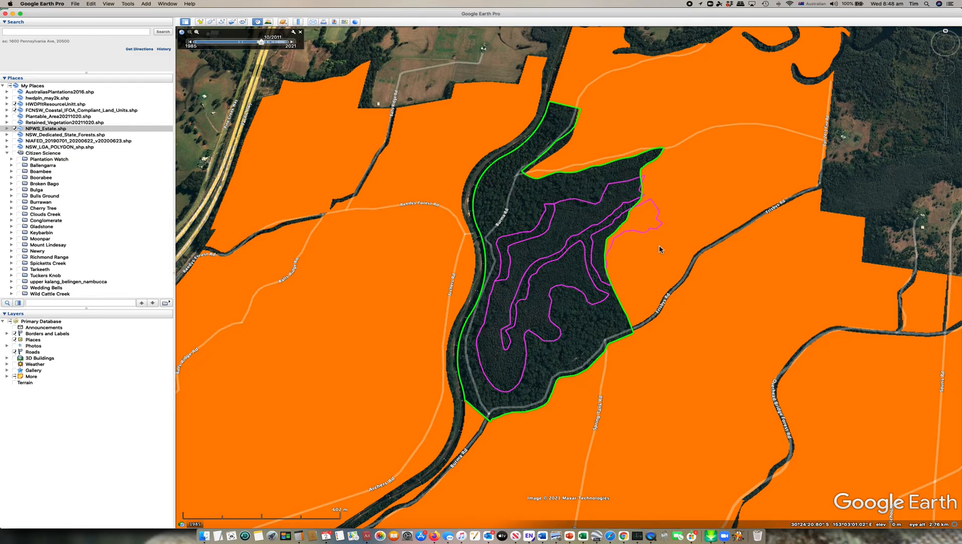
- Locate the forest block between the highway interchange and Old Coast Rd, and inspect its compartment attributes
{"action": "scroll", "coordinate": [558, 333], "scroll_direction": "down", "scroll_amount": 10}
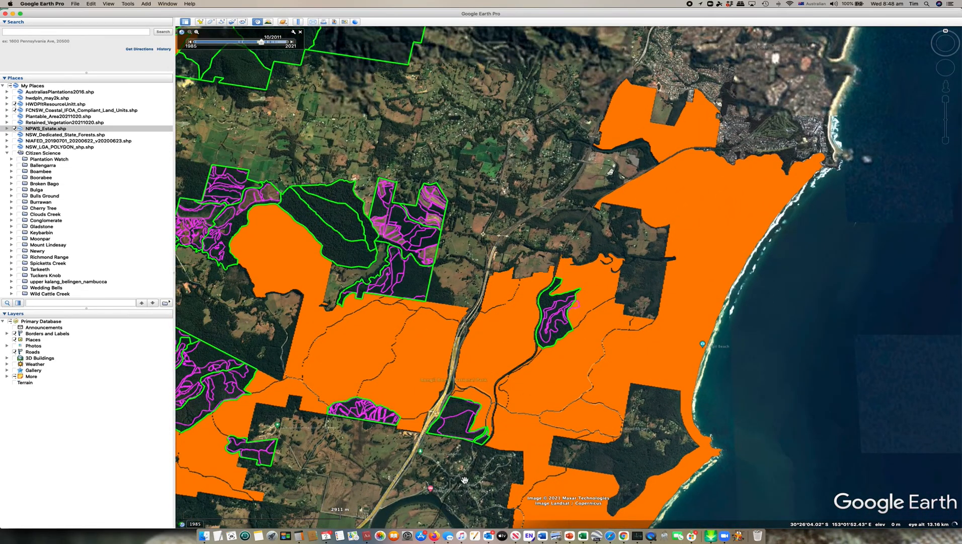
{"action": "left_click_drag", "start_coordinate": [465, 480], "coordinate": [522, 310]}
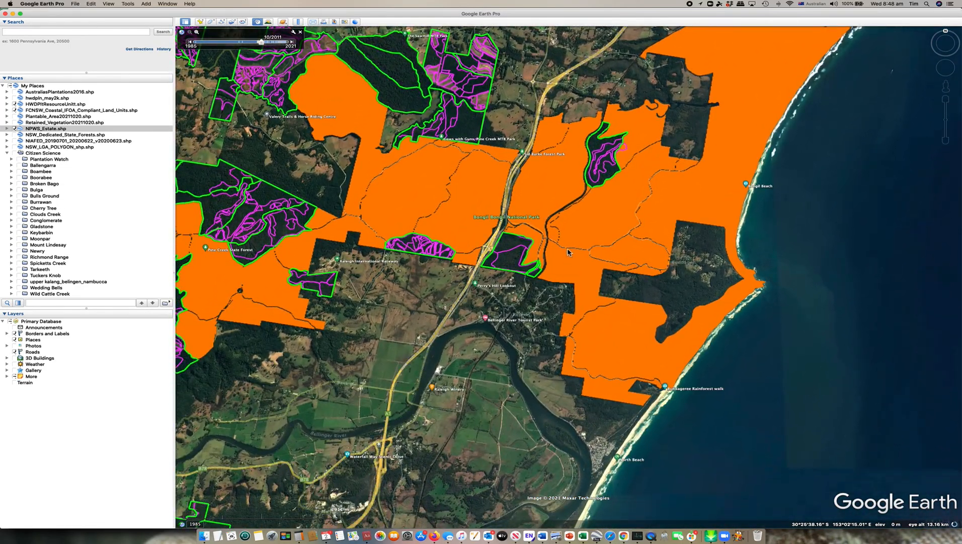
{"action": "scroll", "coordinate": [555, 245], "scroll_direction": "up", "scroll_amount": 5}
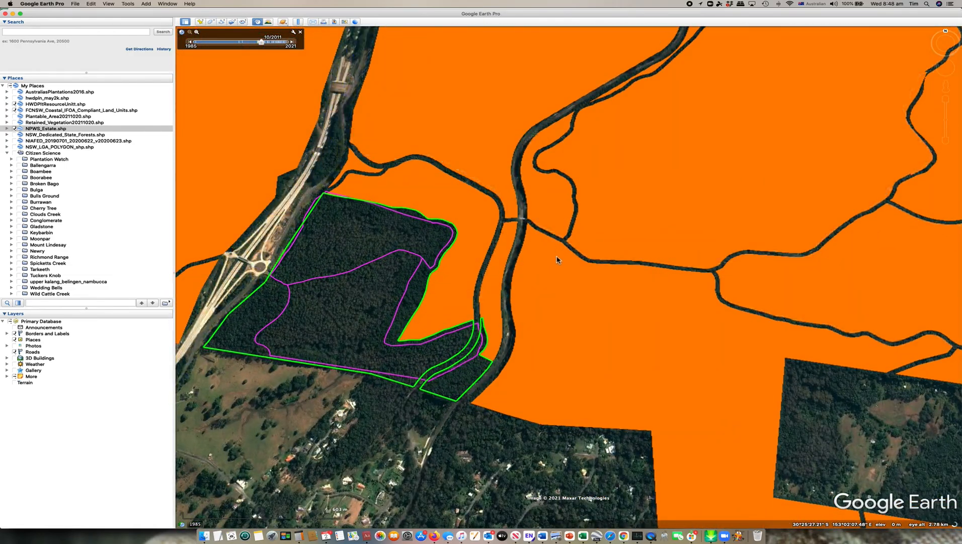
{"action": "left_click_drag", "start_coordinate": [282, 435], "coordinate": [468, 429]}
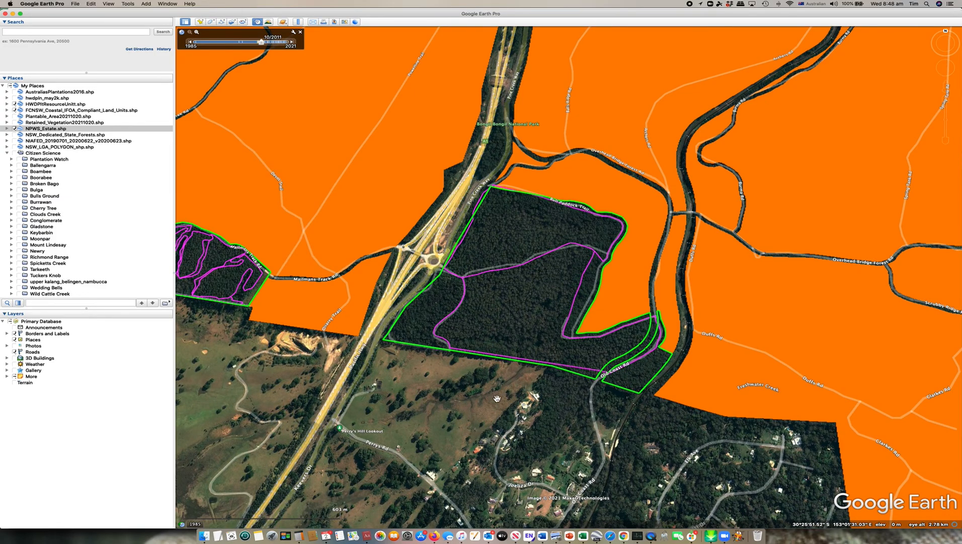
{"action": "left_click", "coordinate": [529, 292]}
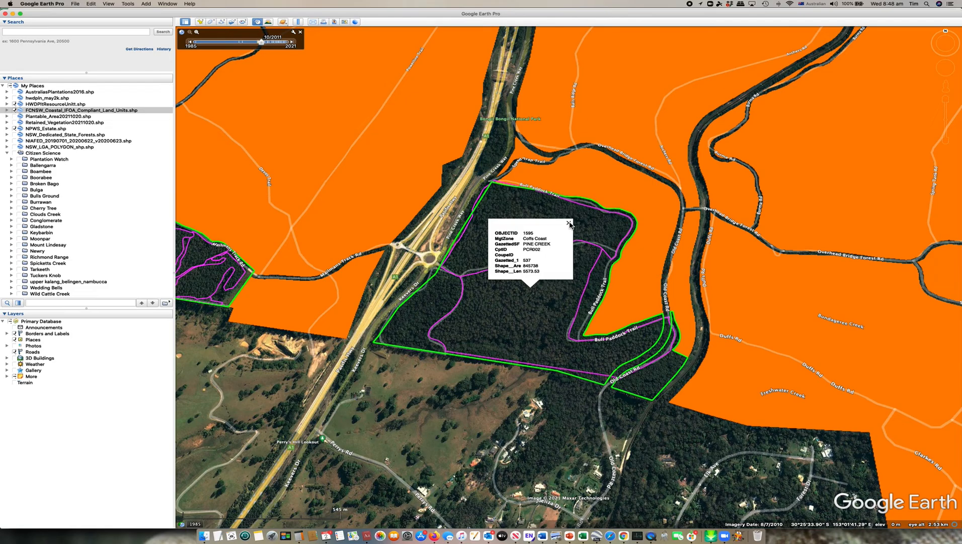
{"action": "left_click", "coordinate": [569, 223]}
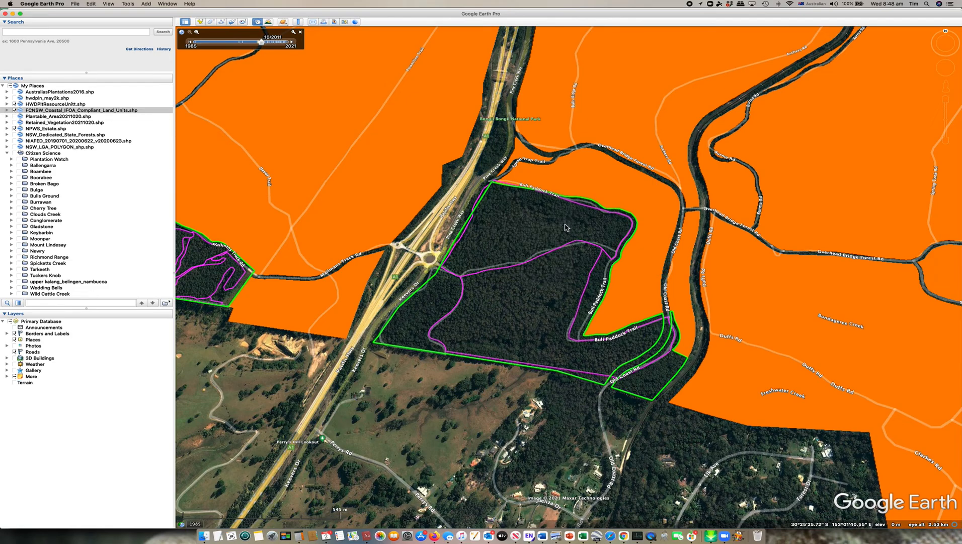
- Hide the FCNSW_Coastal_IFOA_Compliant_Land_Units.shp and NPWS_Estate.shp layers, and reset the map view's tilt and compass
{"action": "left_click", "coordinate": [15, 111]}
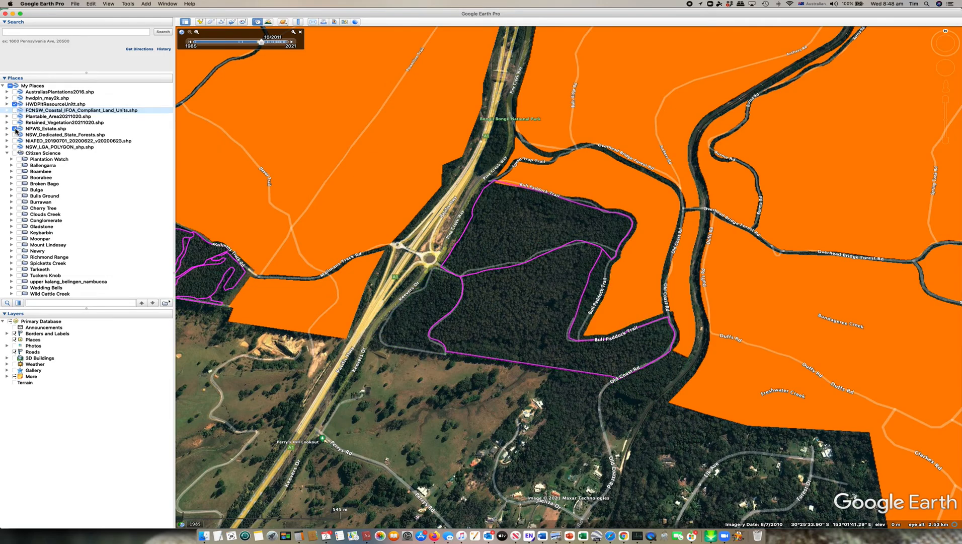
{"action": "left_click", "coordinate": [15, 128]}
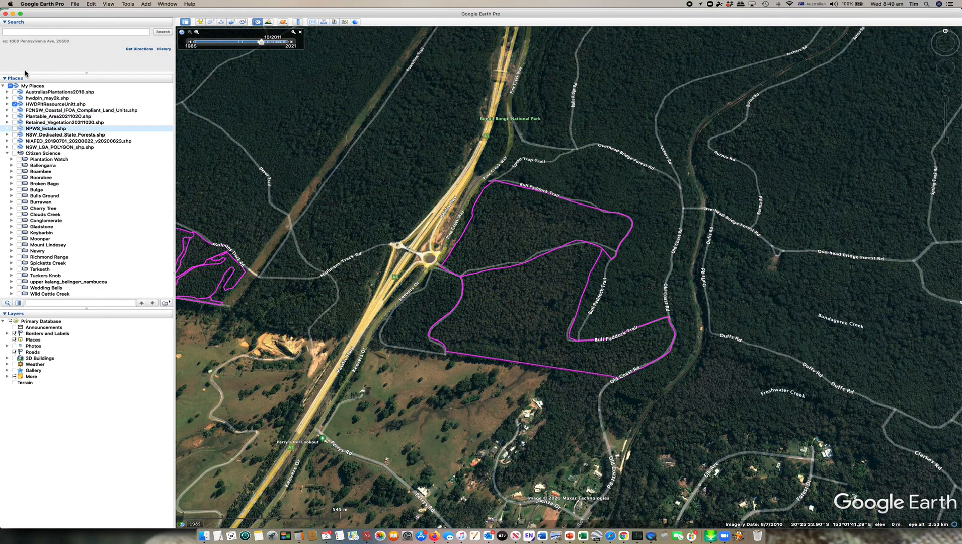
{"action": "left_click", "coordinate": [109, 4]}
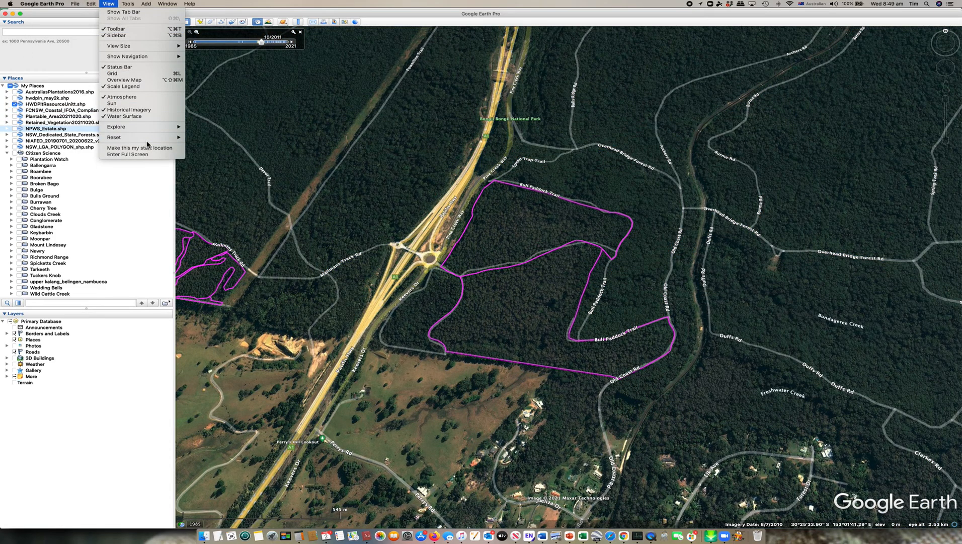
{"action": "mouse_move", "coordinate": [149, 138]}
{"action": "left_click", "coordinate": [214, 150]}
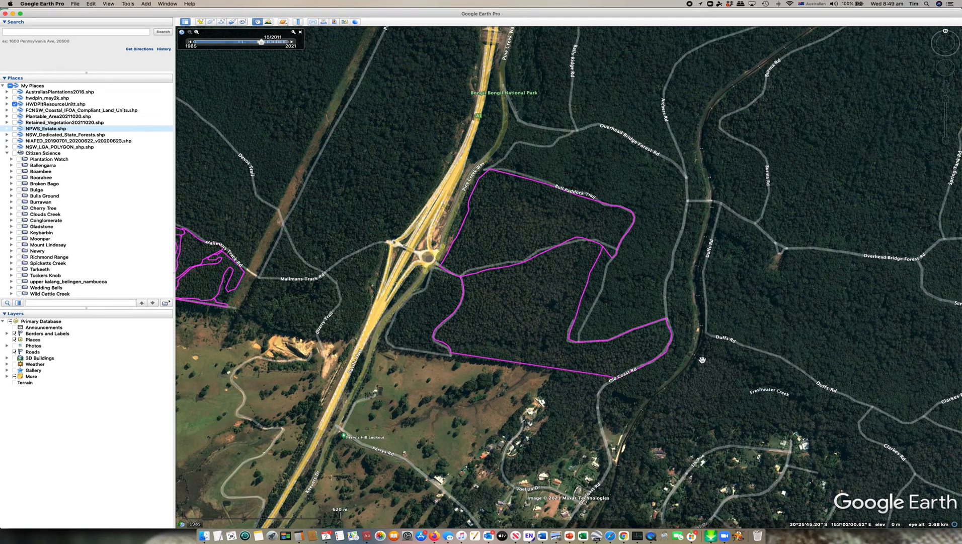
- Create a folder named Pine Creek inside Citizen Science and place it between the Newry and Richmond Range folders
{"action": "scroll", "coordinate": [114, 240], "scroll_direction": "down", "scroll_amount": 1}
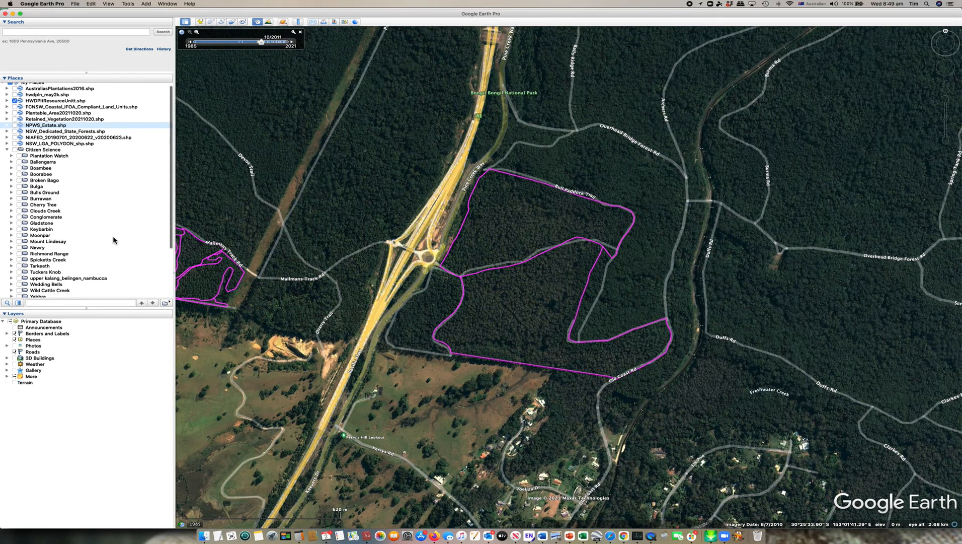
{"action": "scroll", "coordinate": [114, 240], "scroll_direction": "down", "scroll_amount": 5}
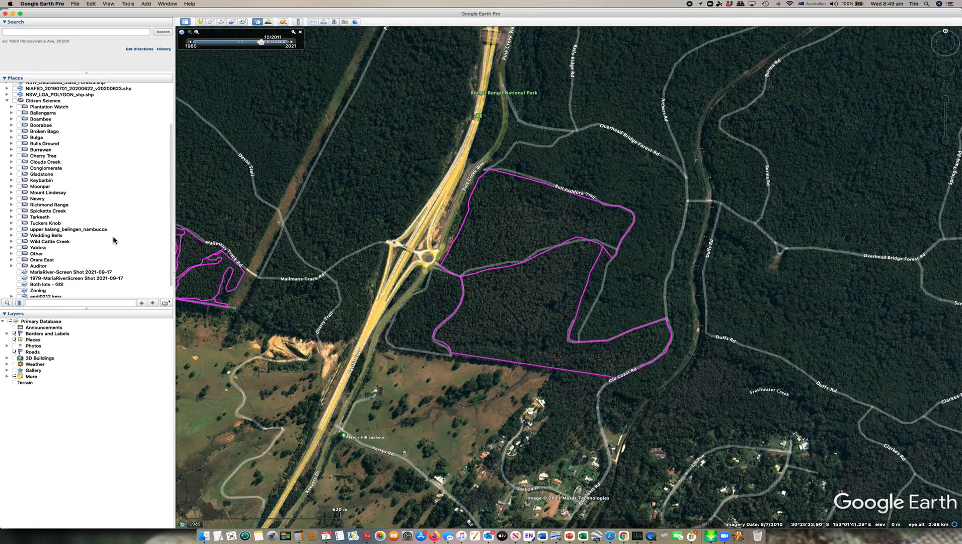
{"action": "scroll", "coordinate": [113, 240], "scroll_direction": "up", "scroll_amount": 3}
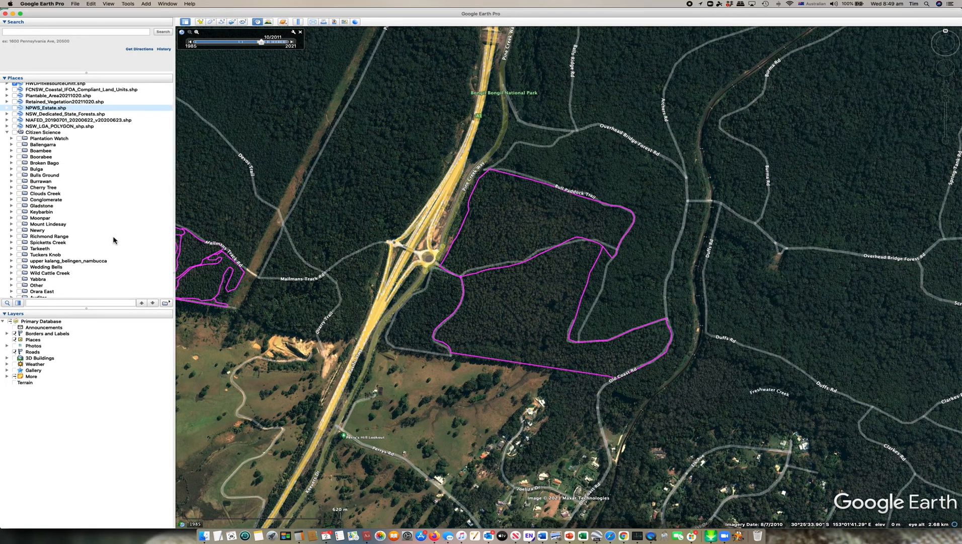
{"action": "scroll", "coordinate": [113, 235], "scroll_direction": "up", "scroll_amount": 1}
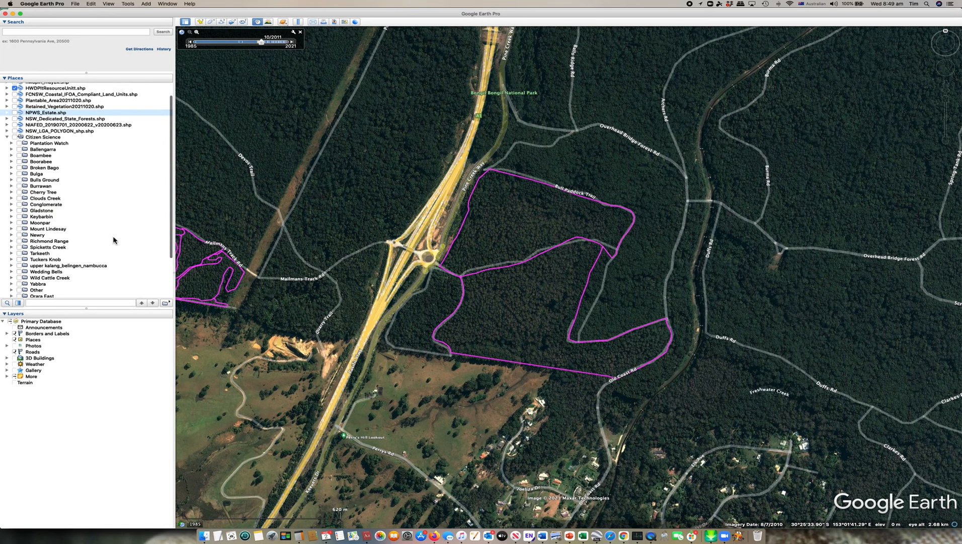
{"action": "left_click", "coordinate": [45, 139]}
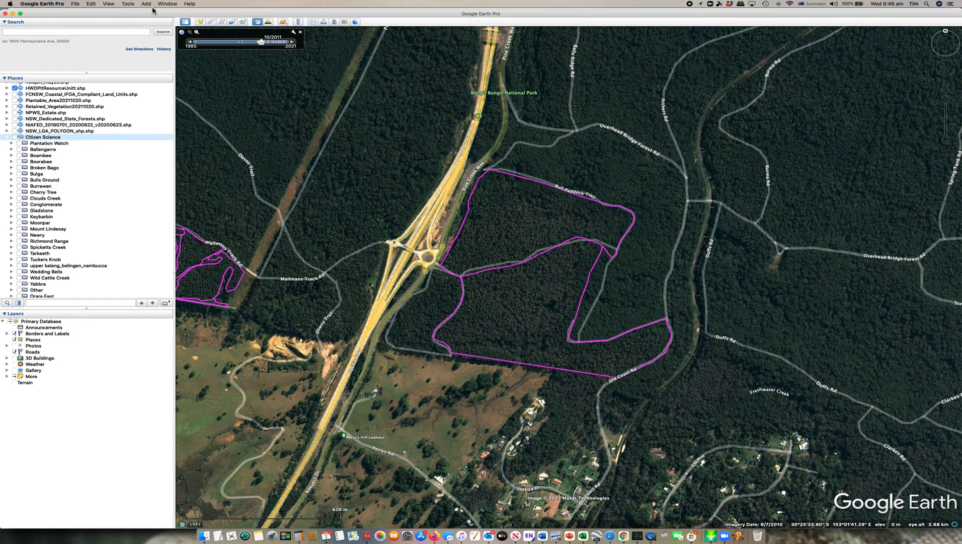
{"action": "left_click", "coordinate": [146, 3]}
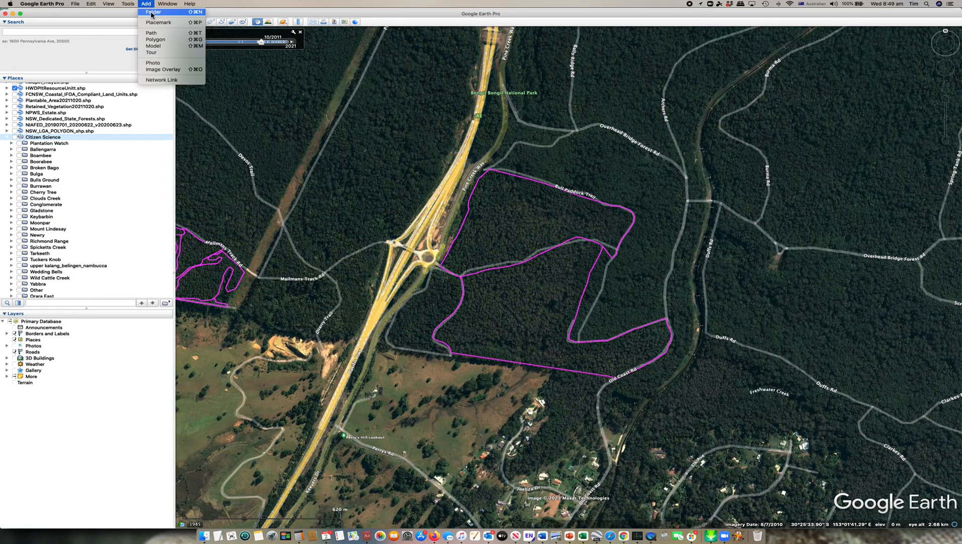
{"action": "left_click", "coordinate": [151, 12]}
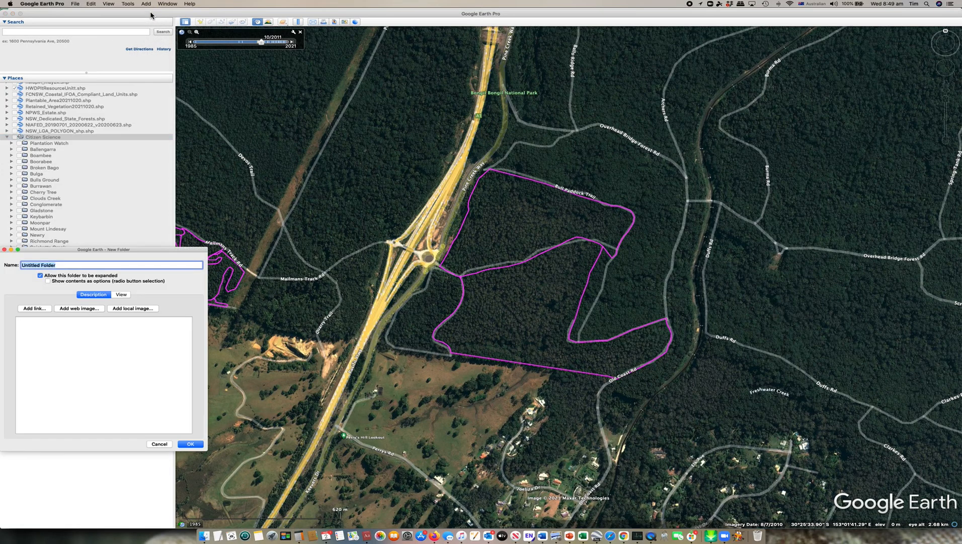
{"action": "left_click_drag", "start_coordinate": [130, 248], "coordinate": [343, 229]}
{"action": "type", "text": "Pi"}
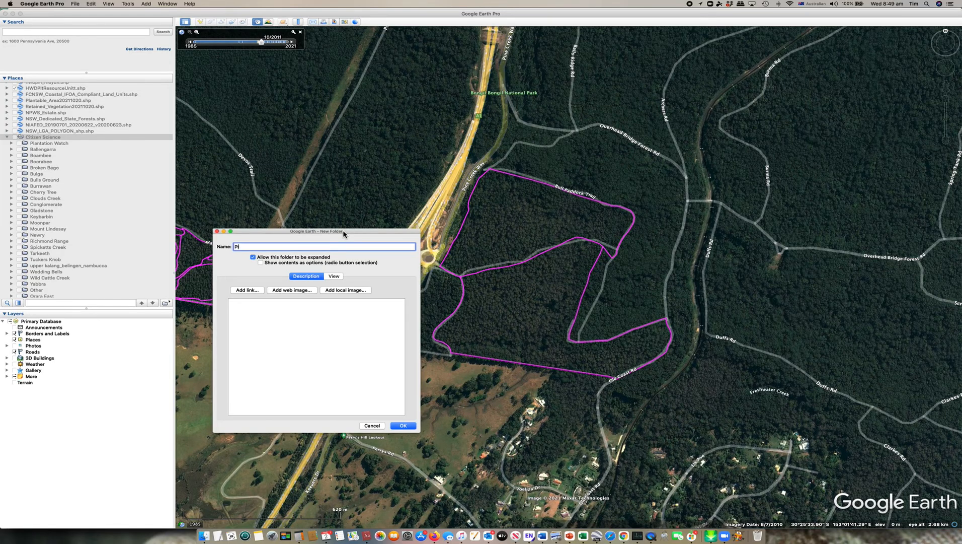
{"action": "type", "text": "ne Creek"}
{"action": "left_click", "coordinate": [403, 426]}
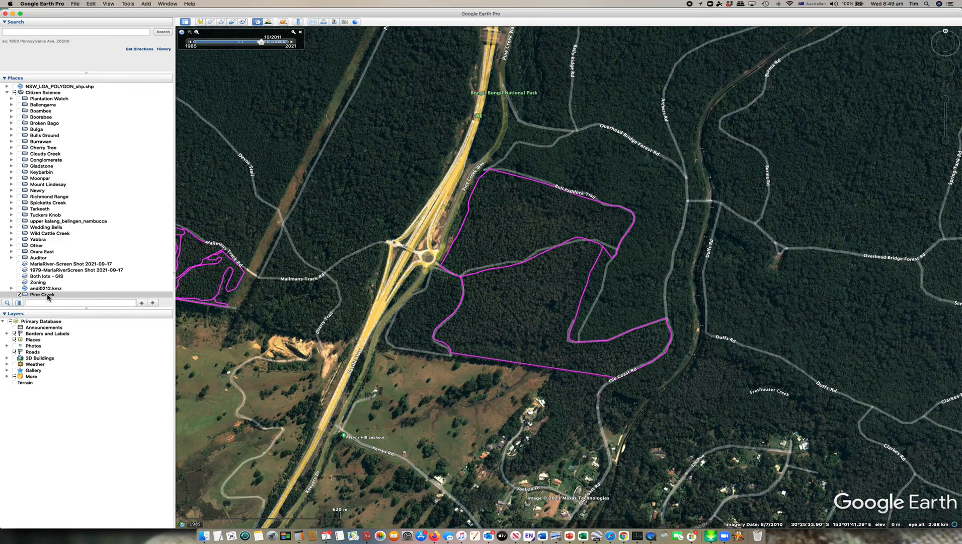
{"action": "left_click_drag", "start_coordinate": [48, 296], "coordinate": [58, 196]}
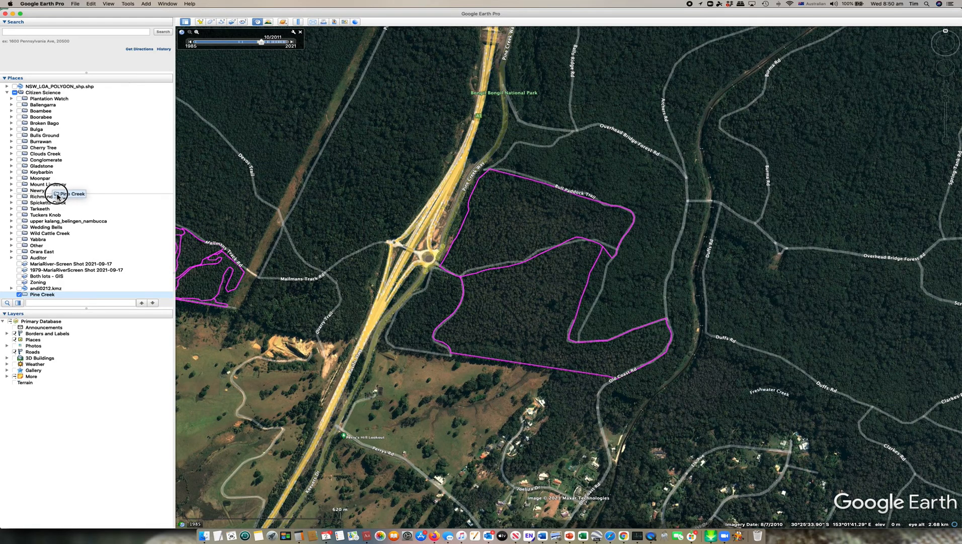
{"action": "left_click_drag", "start_coordinate": [58, 197], "coordinate": [58, 196]}
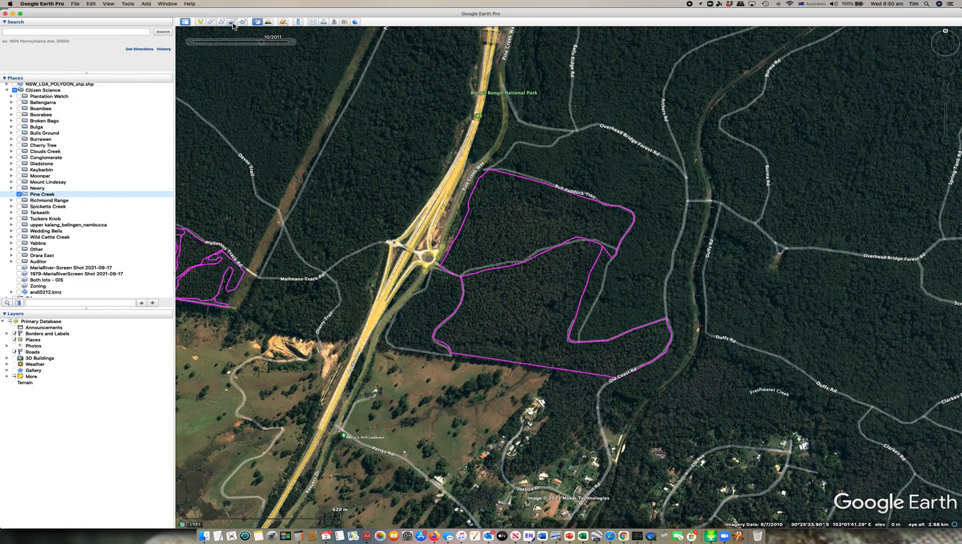
- Start a new image overlay in the Pine Creek folder, shrink its frame, and centre it over the plantation block east of the highway
{"action": "left_click", "coordinate": [232, 22]}
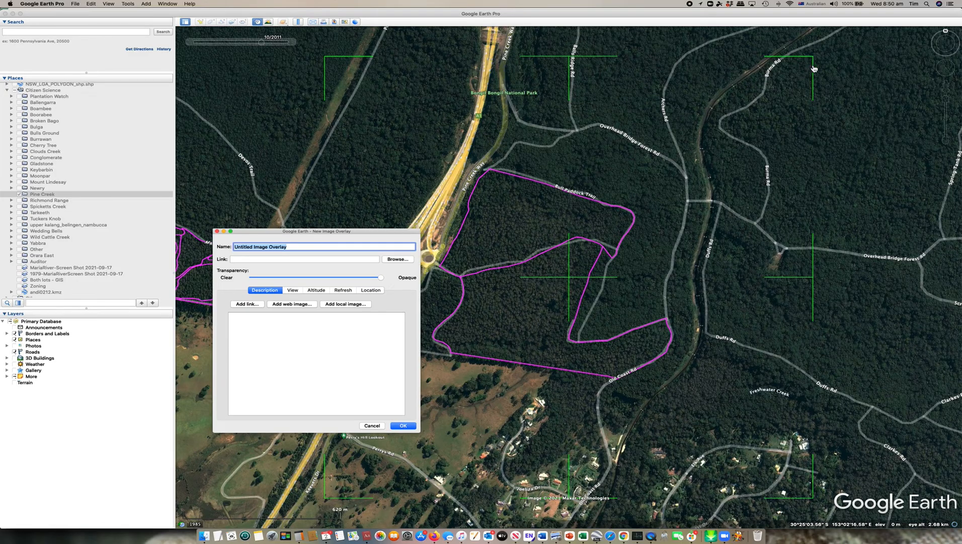
{"action": "left_click_drag", "start_coordinate": [816, 59], "coordinate": [652, 209]}
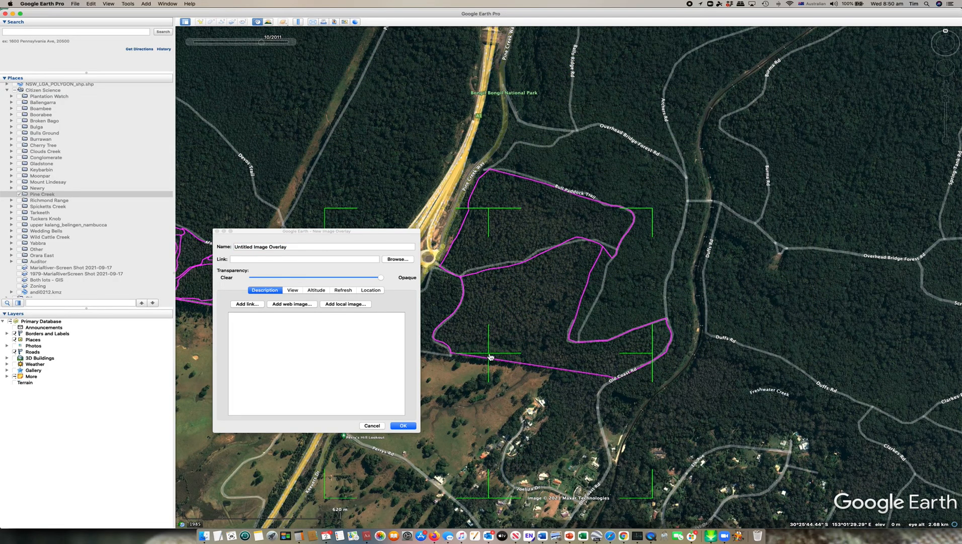
{"action": "left_click_drag", "start_coordinate": [492, 356], "coordinate": [542, 280]}
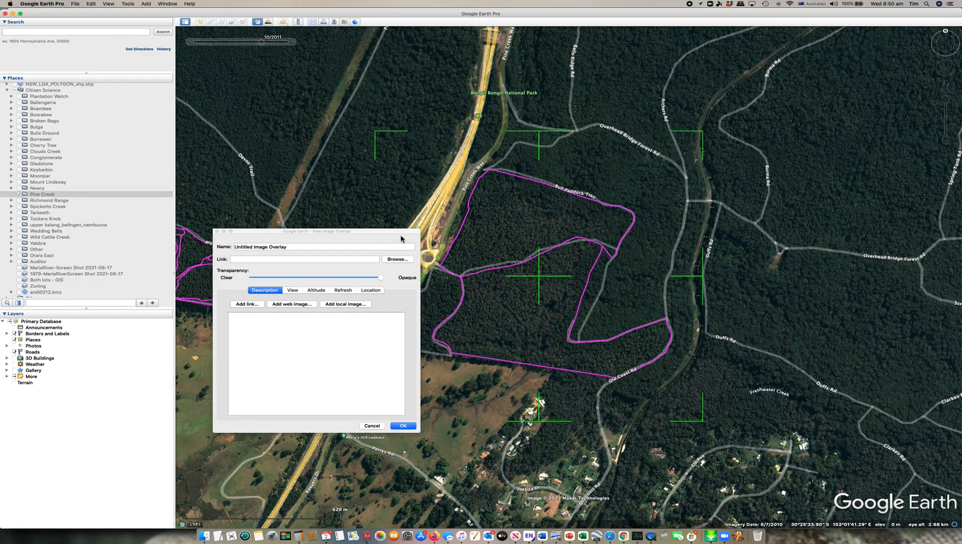
{"action": "left_click_drag", "start_coordinate": [382, 228], "coordinate": [341, 114]}
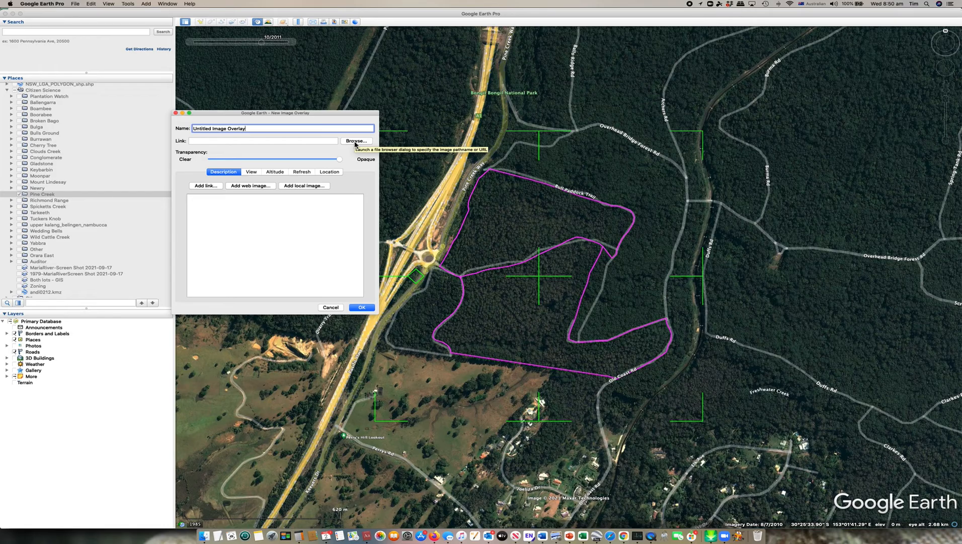
- Link the overlay to the image Screen Shot 2022-03-02 at 8.34.55 am.png in Desktop's Pine Creek/CitizenScience folder
{"action": "left_click", "coordinate": [355, 142]}
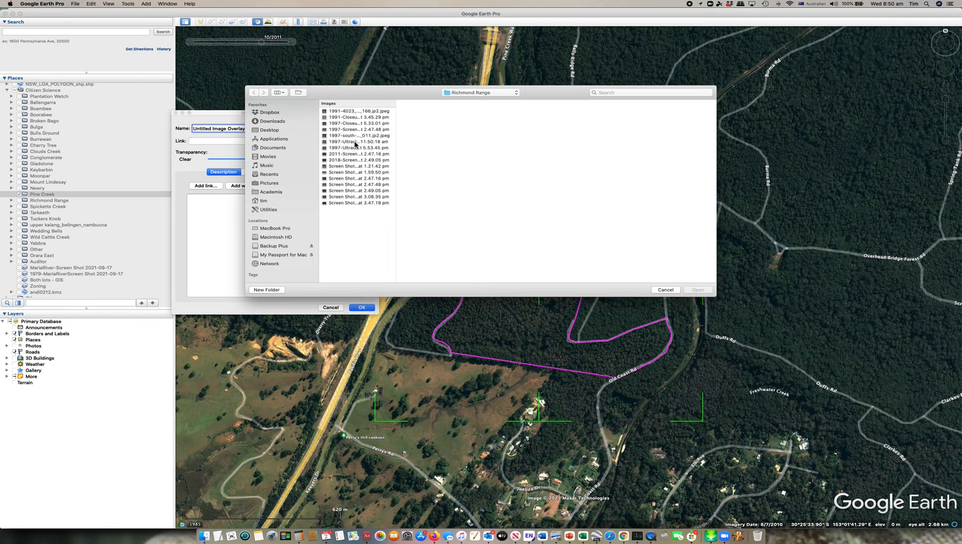
{"action": "left_click", "coordinate": [269, 131]}
{"action": "scroll", "coordinate": [361, 209], "scroll_direction": "down", "scroll_amount": 10}
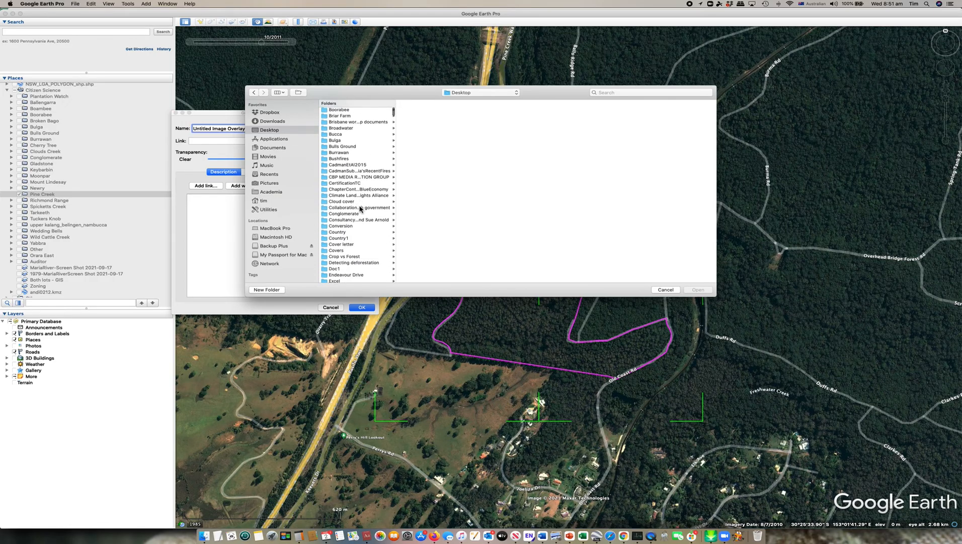
{"action": "scroll", "coordinate": [361, 208], "scroll_direction": "down", "scroll_amount": 5}
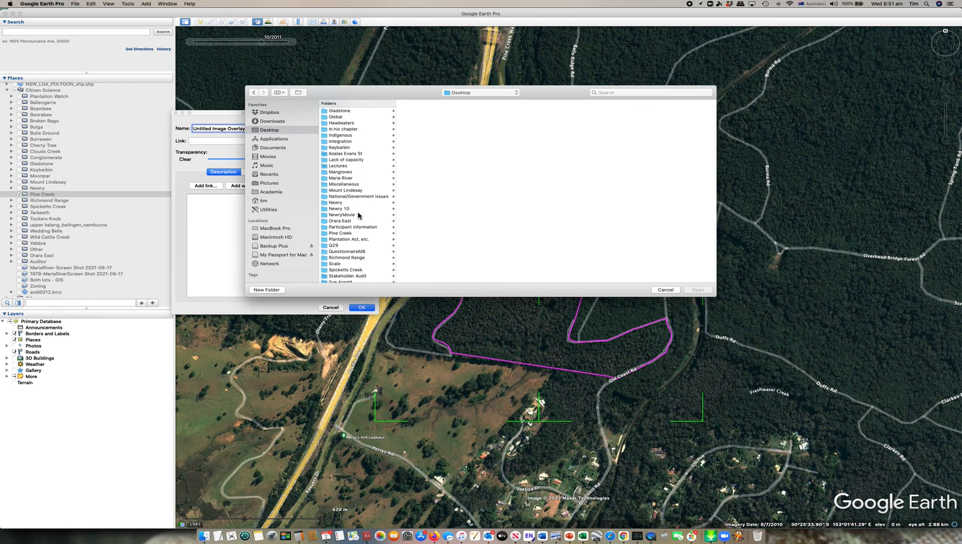
{"action": "left_click", "coordinate": [342, 233]}
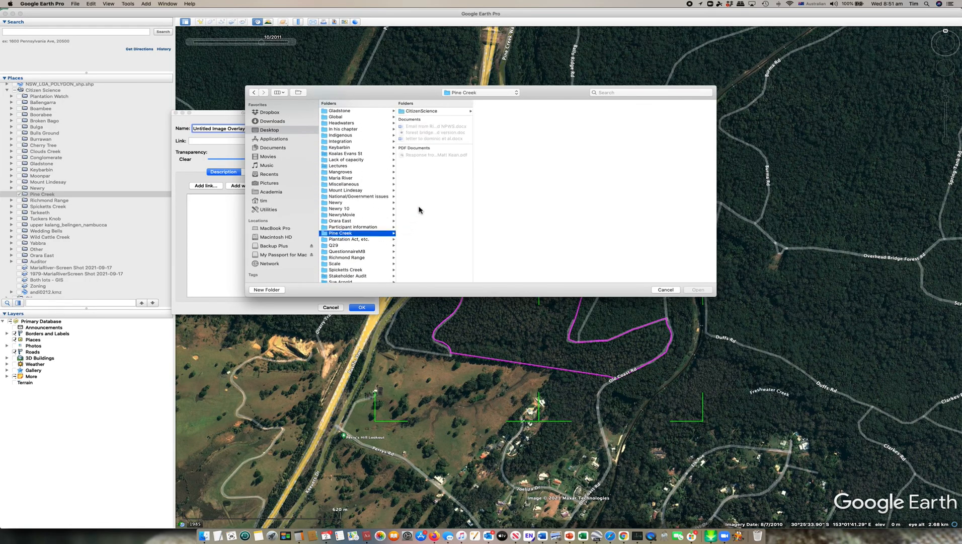
{"action": "left_click", "coordinate": [429, 112]}
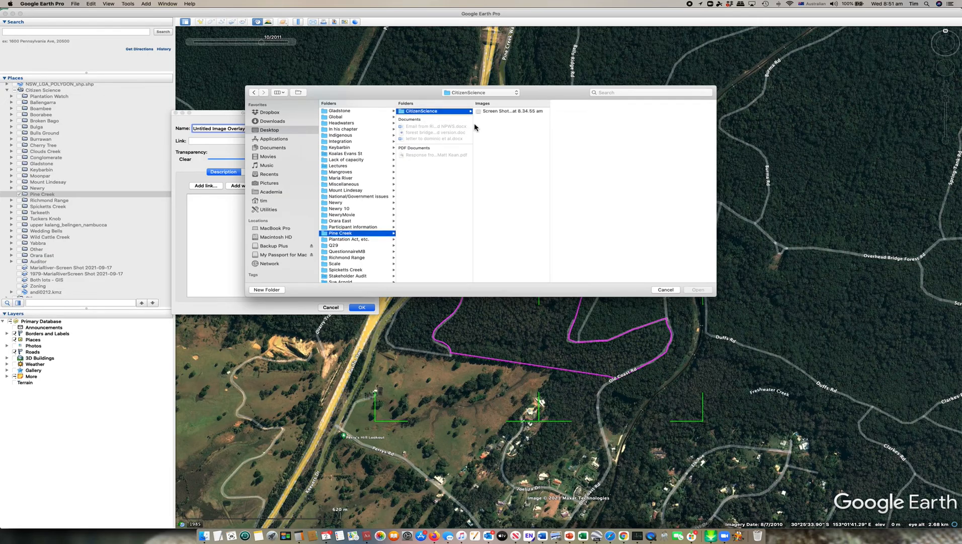
{"action": "left_click", "coordinate": [507, 112]}
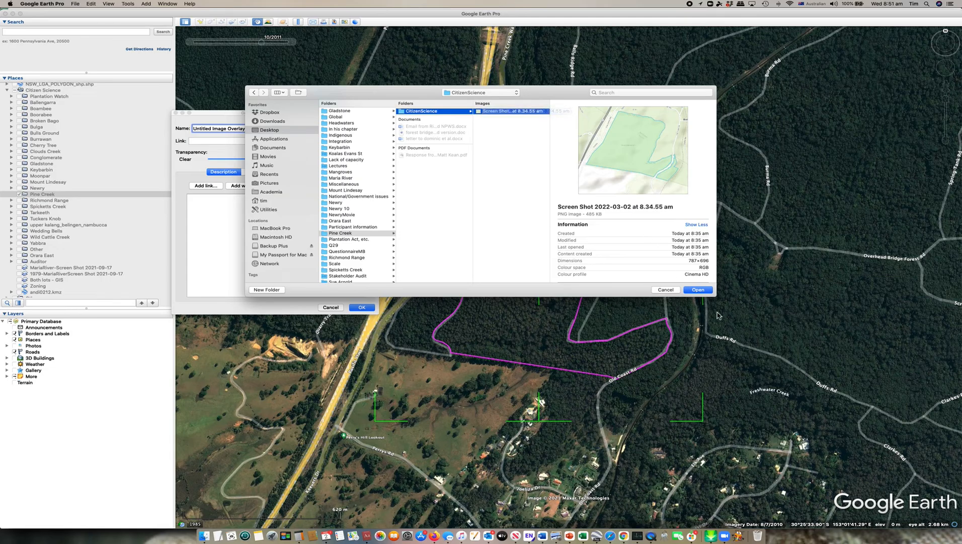
{"action": "left_click", "coordinate": [698, 290]}
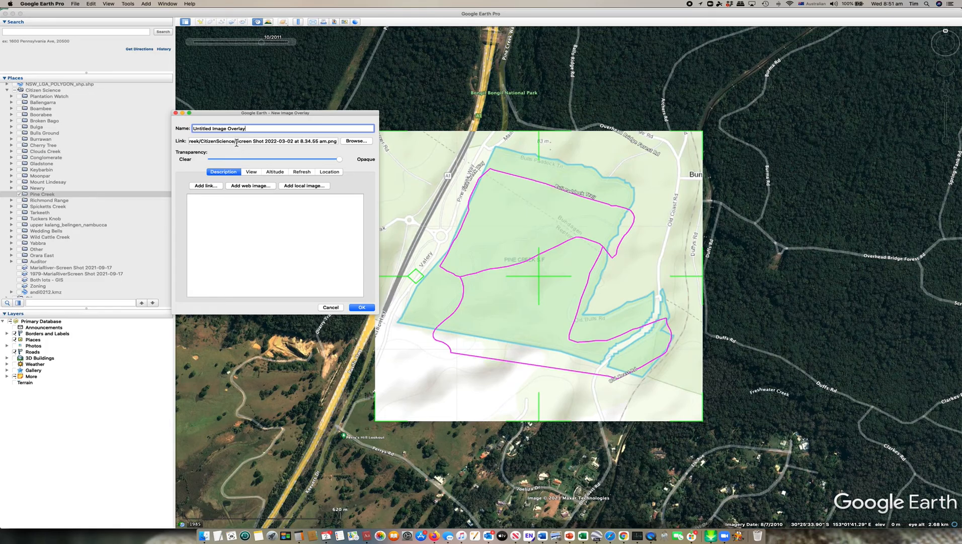
- Name the overlay with its image file name, Screen Shot 2022-03-02 at 8.34.55 am.png, and save it
{"action": "left_click_drag", "start_coordinate": [236, 143], "coordinate": [336, 145]}
{"action": "key", "text": "super+c"}
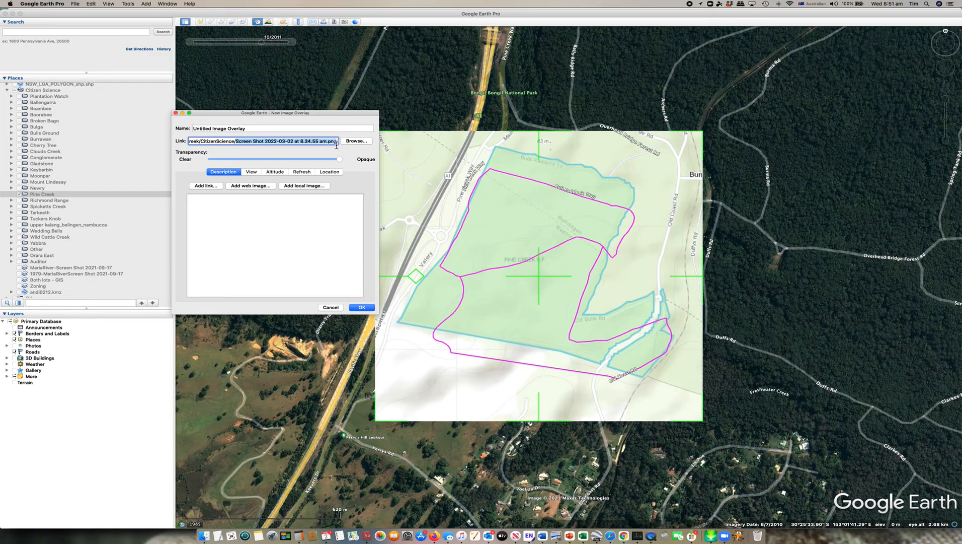
{"action": "left_click", "coordinate": [250, 131]}
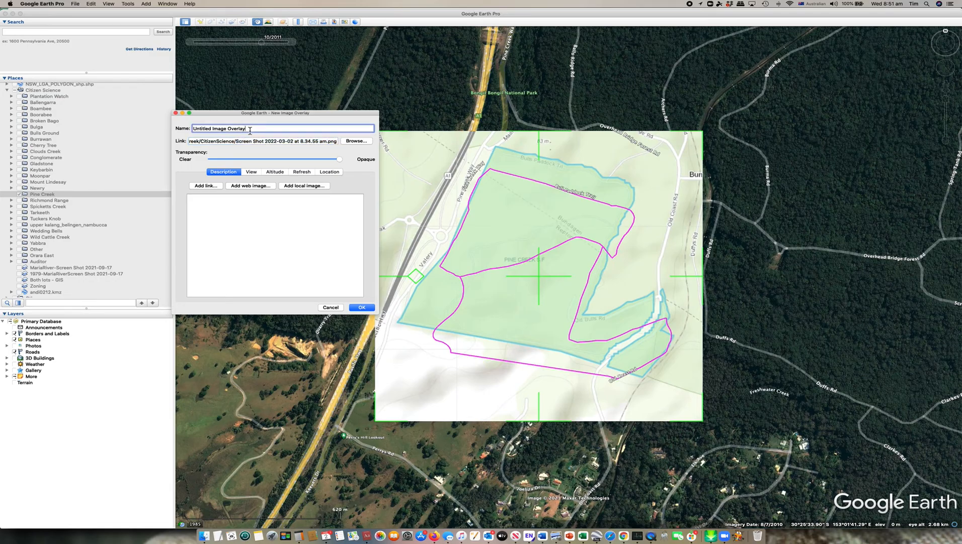
{"action": "left_click_drag", "start_coordinate": [250, 130], "coordinate": [185, 132]}
{"action": "key", "text": "super+v"}
{"action": "left_click", "coordinate": [362, 307]}
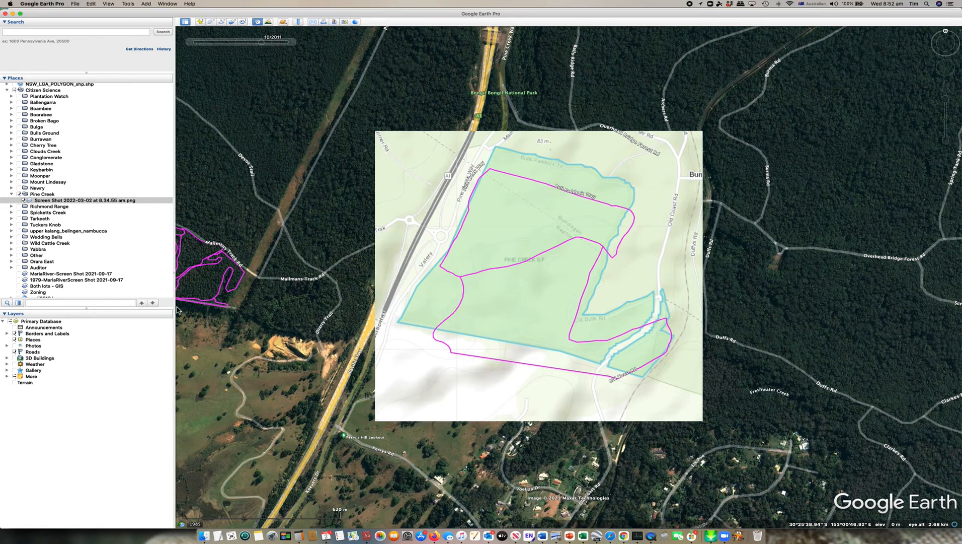
- Show the FCNSW_Coastal_IFOA_Compliant_Land_Units.shp layer over the map image
{"action": "scroll", "coordinate": [121, 131], "scroll_direction": "up", "scroll_amount": 3}
{"action": "scroll", "coordinate": [121, 131], "scroll_direction": "up", "scroll_amount": 4}
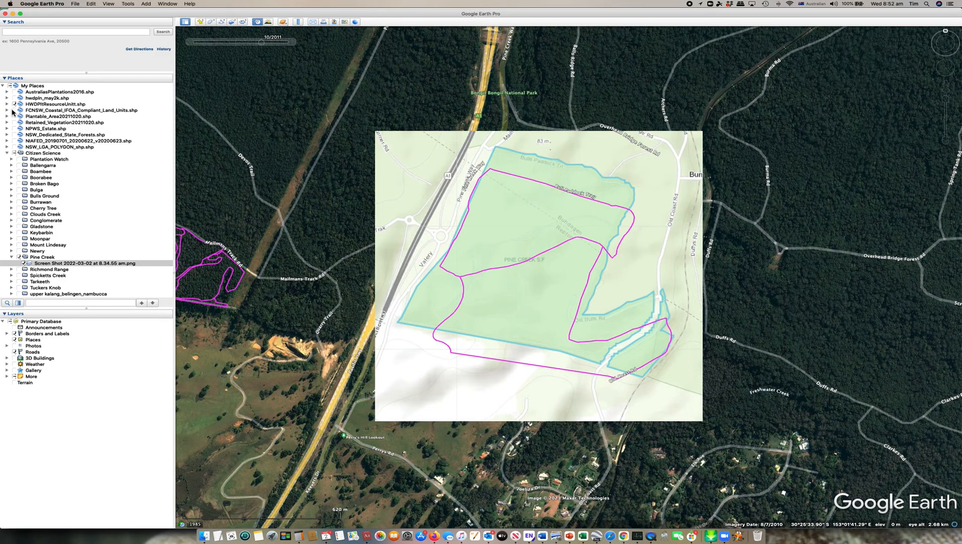
{"action": "left_click", "coordinate": [15, 111]}
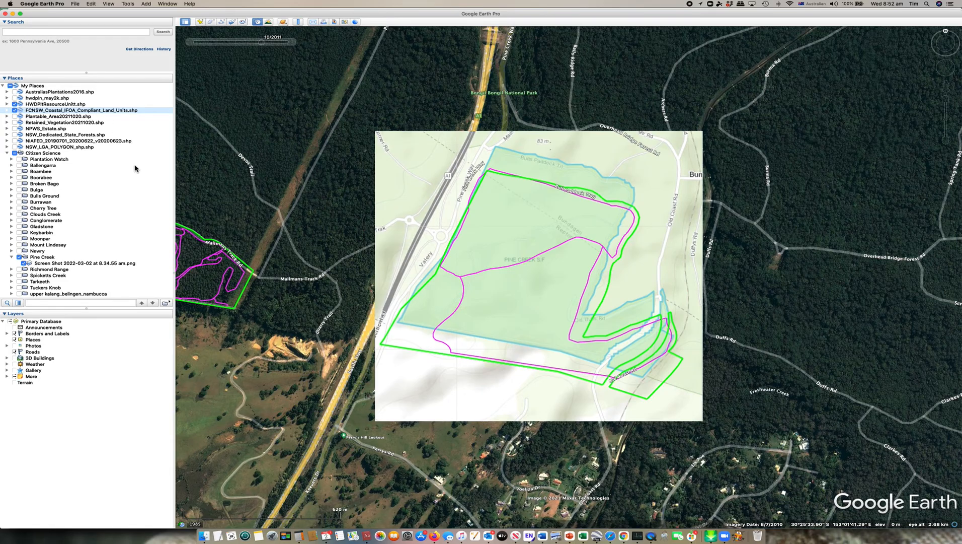
- Reopen the Pine Creek screenshot overlay for editing and shift it so its outline's western edge matches the green land-unit boundary
{"action": "scroll", "coordinate": [136, 169], "scroll_direction": "down", "scroll_amount": 3}
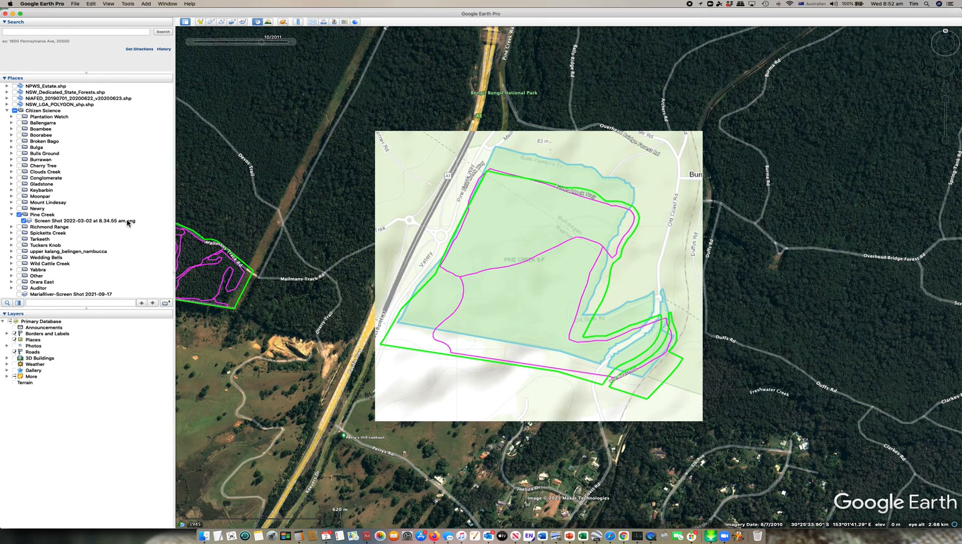
{"action": "left_click", "coordinate": [121, 223]}
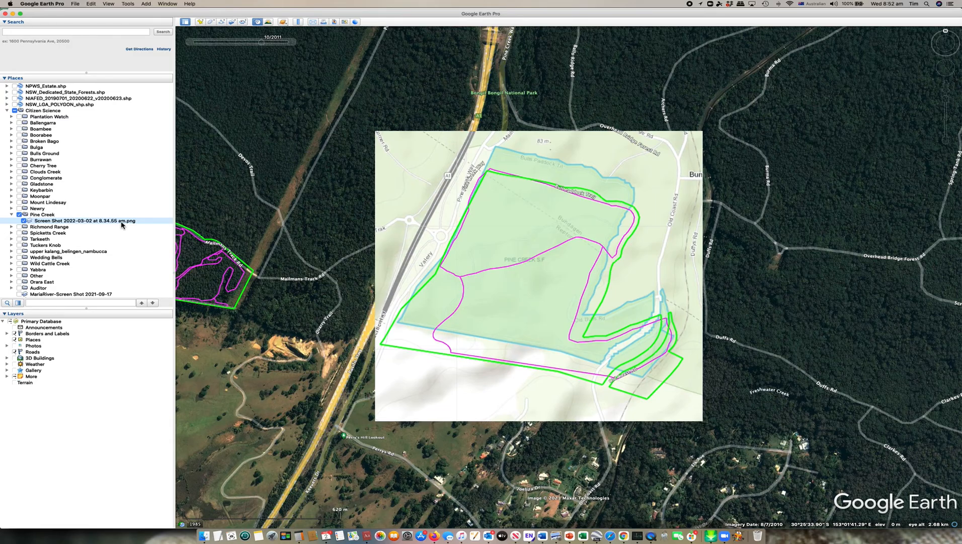
{"action": "right_click", "coordinate": [121, 224]}
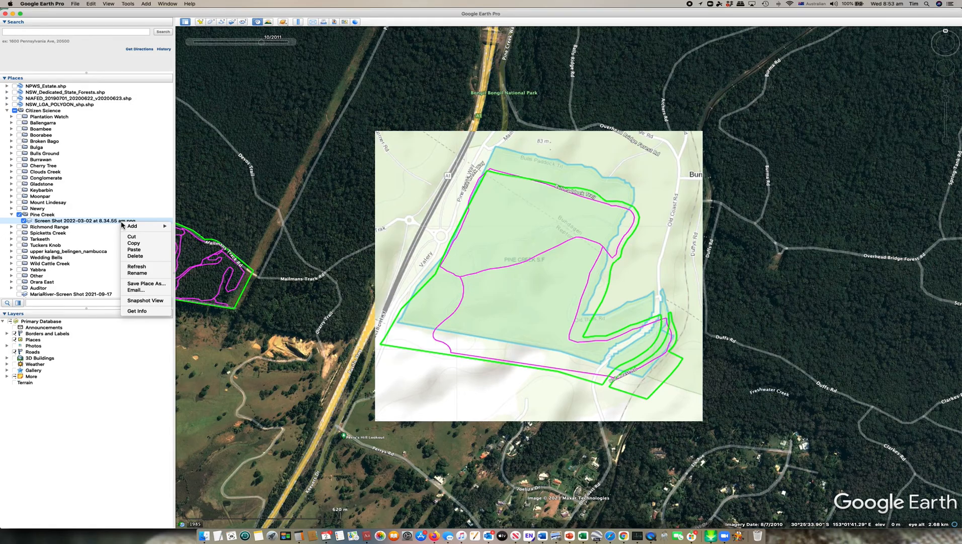
{"action": "left_click", "coordinate": [145, 311]}
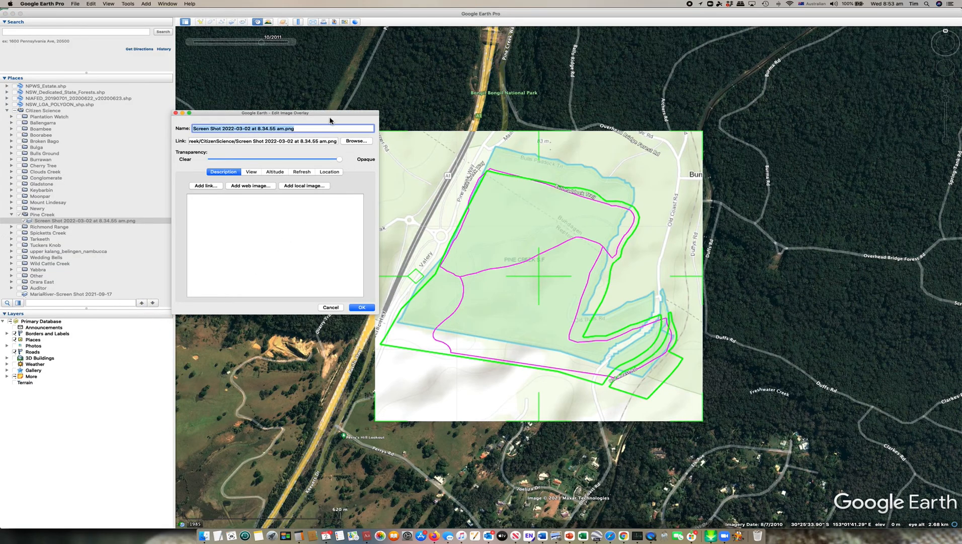
{"action": "left_click_drag", "start_coordinate": [332, 115], "coordinate": [213, 200]}
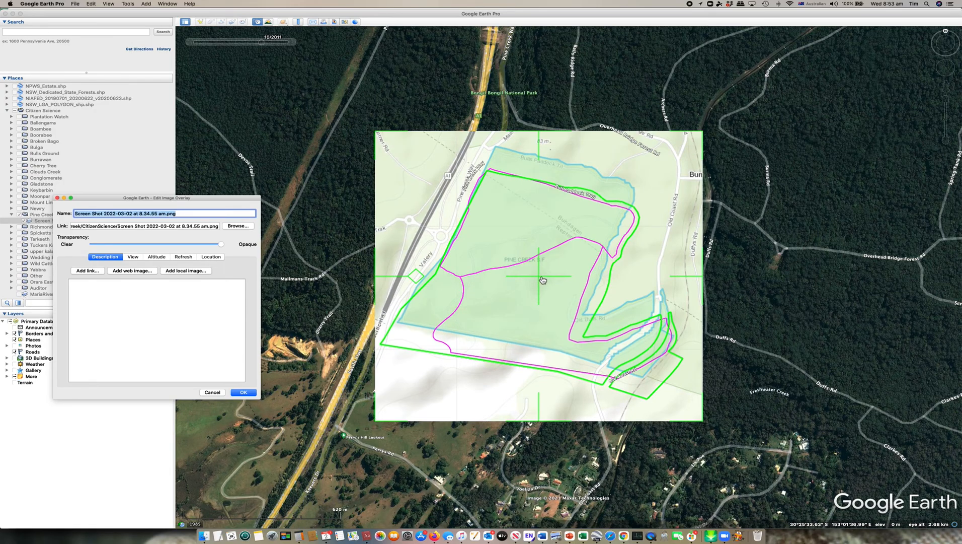
{"action": "left_click_drag", "start_coordinate": [543, 280], "coordinate": [525, 301]}
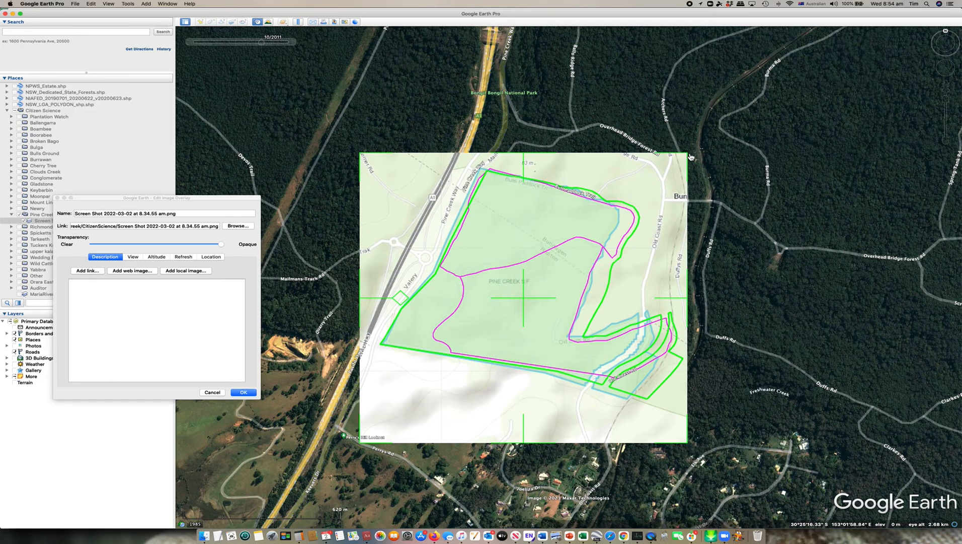
- Stretch the overlay eastward and nudge its centre so the eastern outline fits the green boundary along Old Coast Rd
{"action": "left_click_drag", "start_coordinate": [691, 158], "coordinate": [714, 159]}
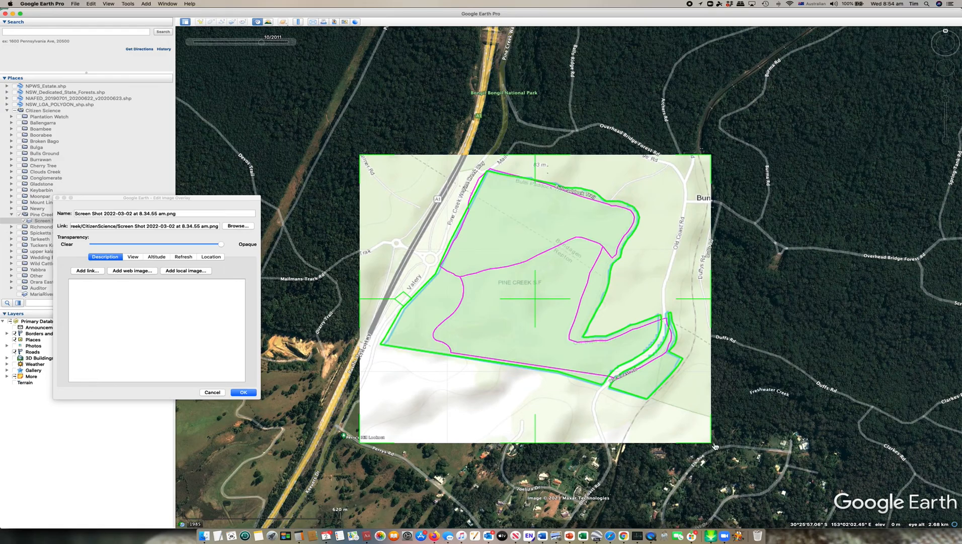
{"action": "left_click_drag", "start_coordinate": [714, 445], "coordinate": [718, 446]}
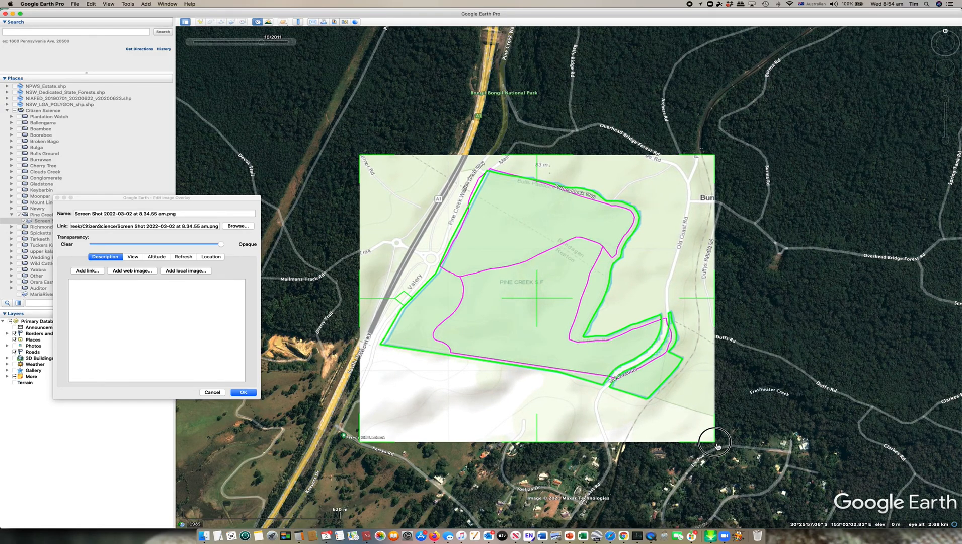
{"action": "left_click_drag", "start_coordinate": [718, 446], "coordinate": [718, 446]}
{"action": "left_click_drag", "start_coordinate": [540, 302], "coordinate": [538, 302]}
- Check the overlay's fit against the imagery by fading it partly, restore it to fully opaque, and save the overlay edits
{"action": "scroll", "coordinate": [629, 355], "scroll_direction": "up", "scroll_amount": 3}
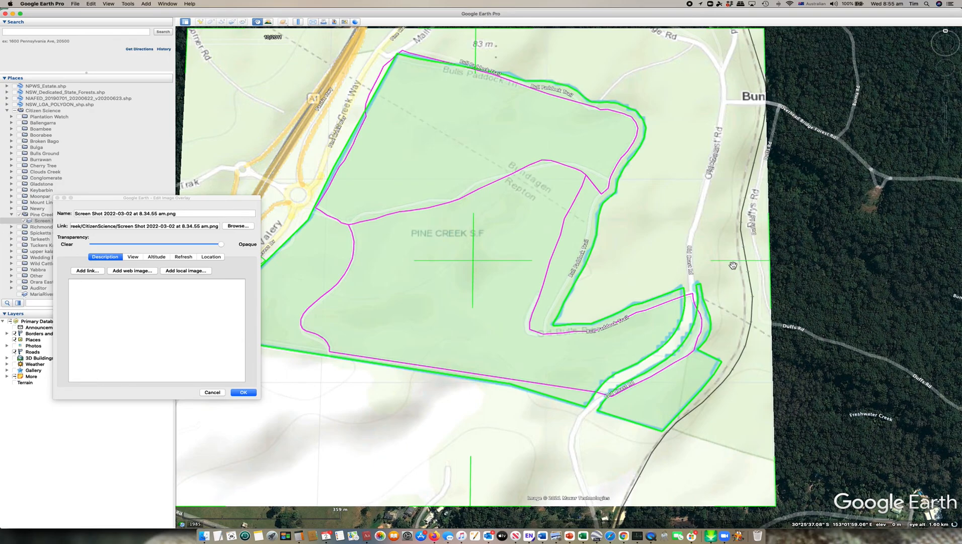
{"action": "scroll", "coordinate": [621, 256], "scroll_direction": "up", "scroll_amount": 3}
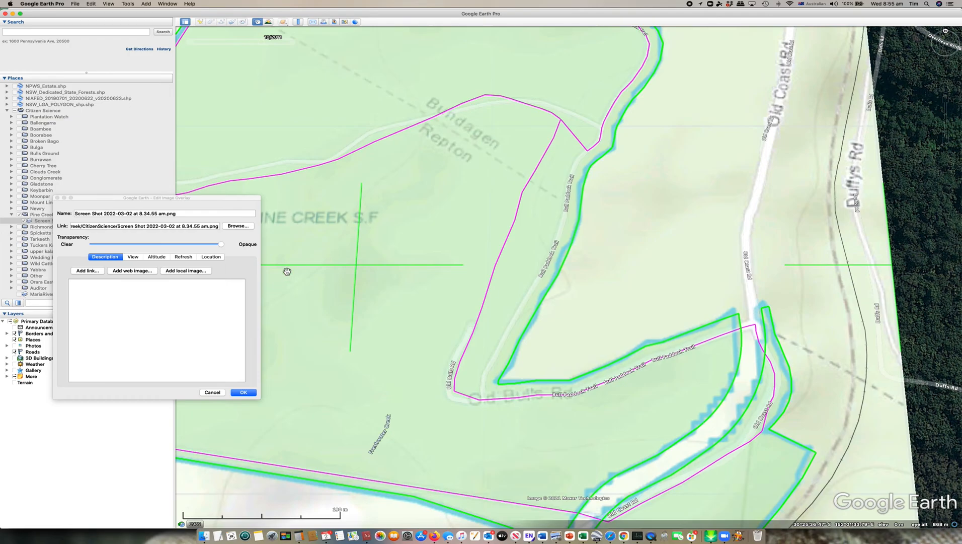
{"action": "left_click", "coordinate": [222, 246]}
{"action": "left_click_drag", "start_coordinate": [222, 245], "coordinate": [197, 245]}
{"action": "left_click", "coordinate": [202, 246]}
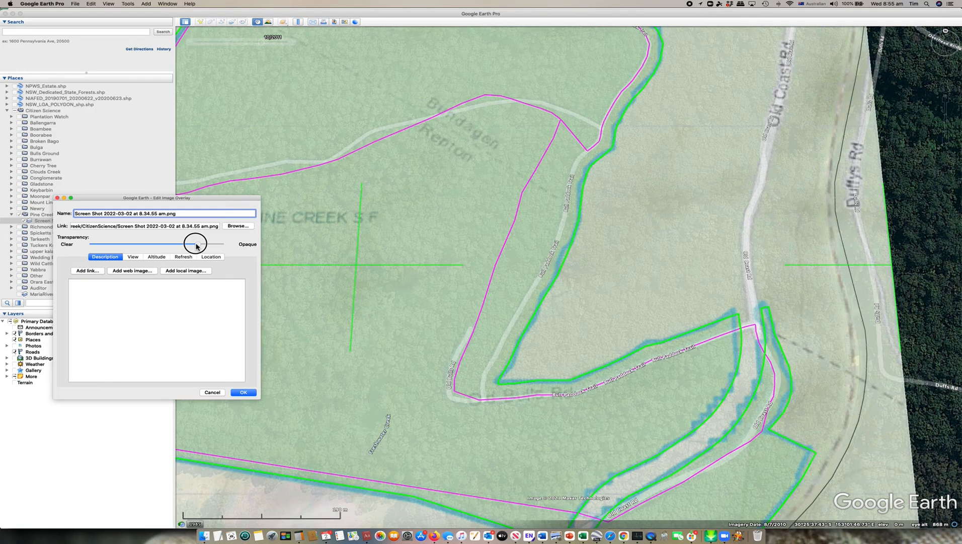
{"action": "left_click_drag", "start_coordinate": [196, 245], "coordinate": [220, 247]}
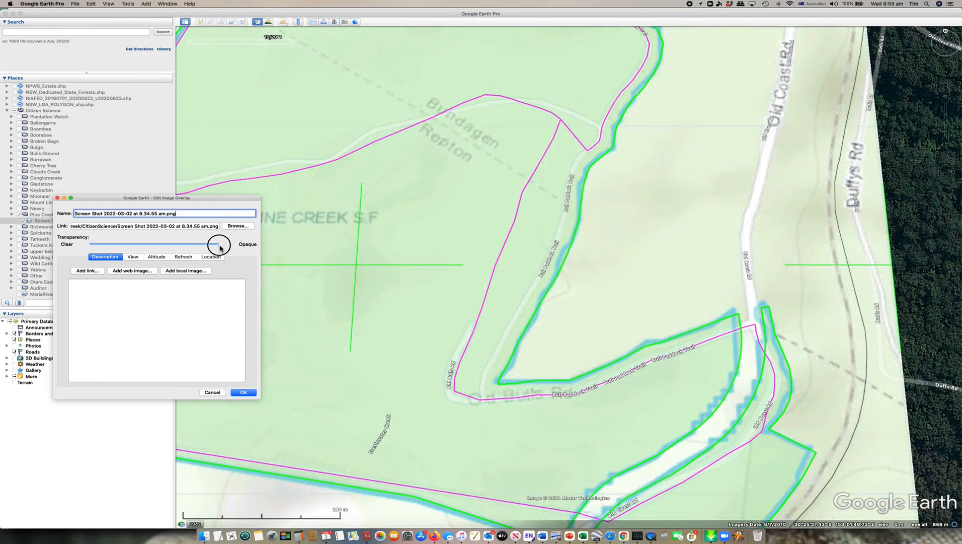
{"action": "left_click", "coordinate": [243, 392]}
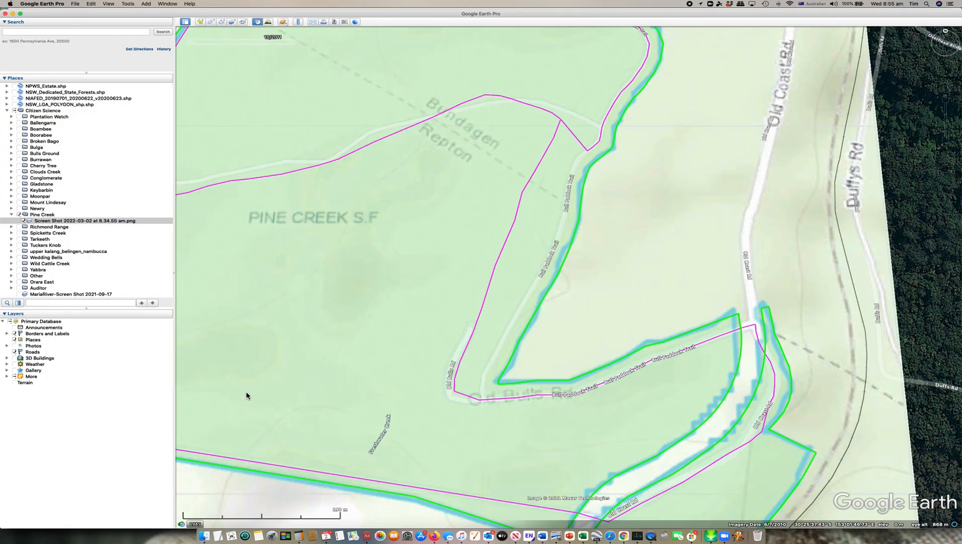
{"action": "scroll", "coordinate": [96, 242], "scroll_direction": "down", "scroll_amount": 3}
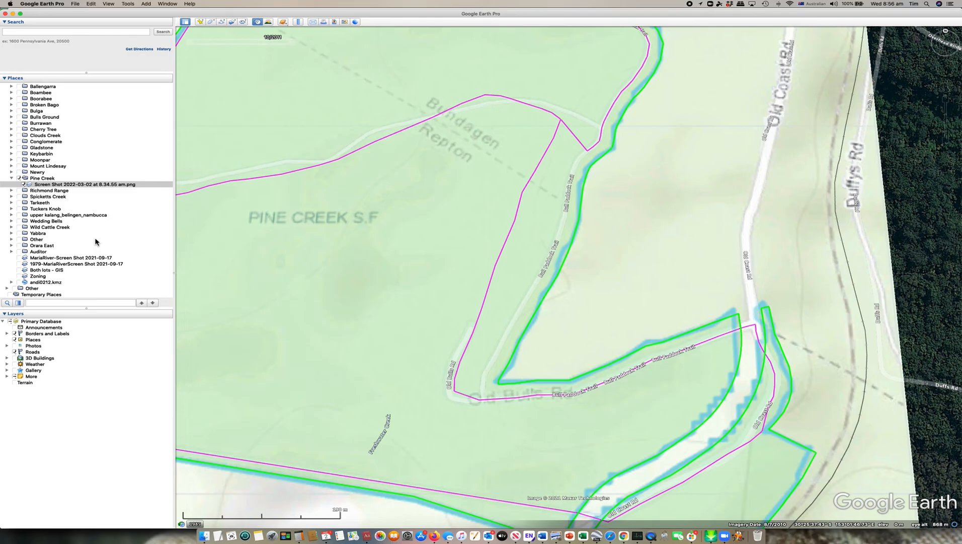
{"action": "scroll", "coordinate": [96, 242], "scroll_direction": "up", "scroll_amount": 1}
{"action": "scroll", "coordinate": [96, 242], "scroll_direction": "down", "scroll_amount": 1}
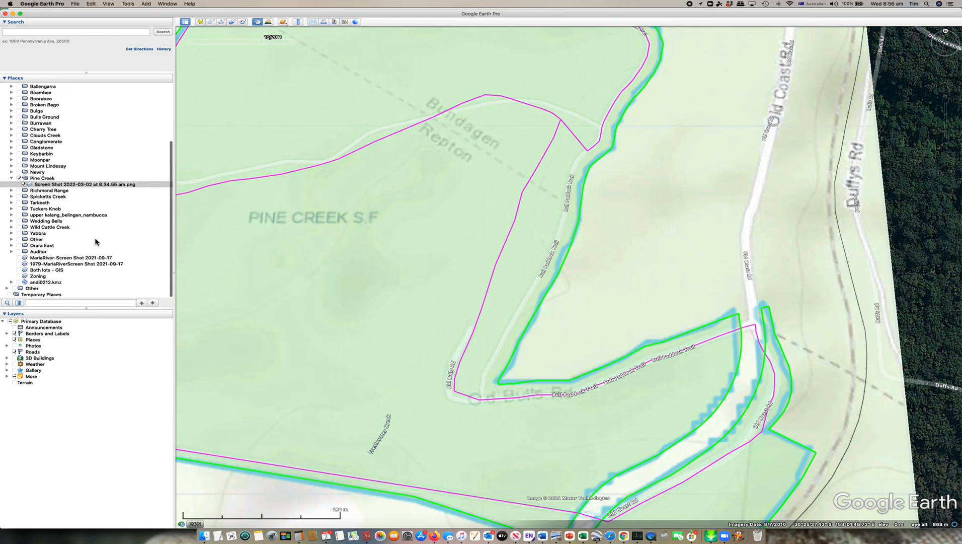
{"action": "scroll", "coordinate": [96, 242], "scroll_direction": "up", "scroll_amount": 1}
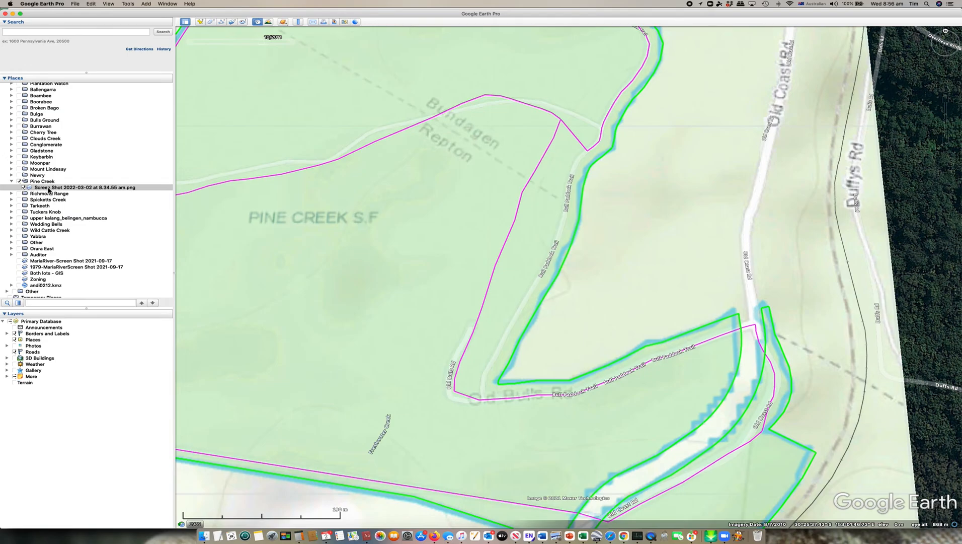
- Bring the whole Pine Creek overlay into view and reset the view's tilt and compass
{"action": "scroll", "coordinate": [387, 329], "scroll_direction": "down", "scroll_amount": 5}
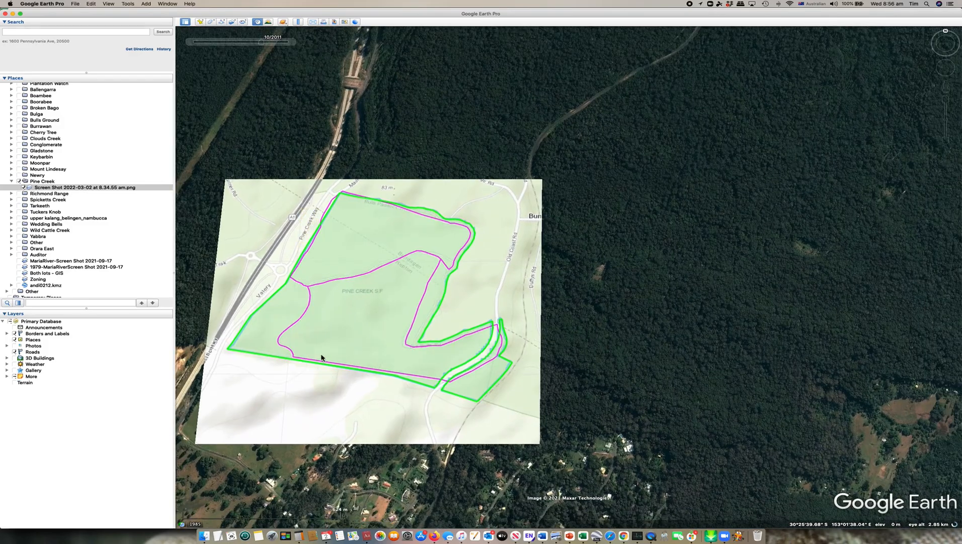
{"action": "left_click_drag", "start_coordinate": [322, 357], "coordinate": [495, 349]}
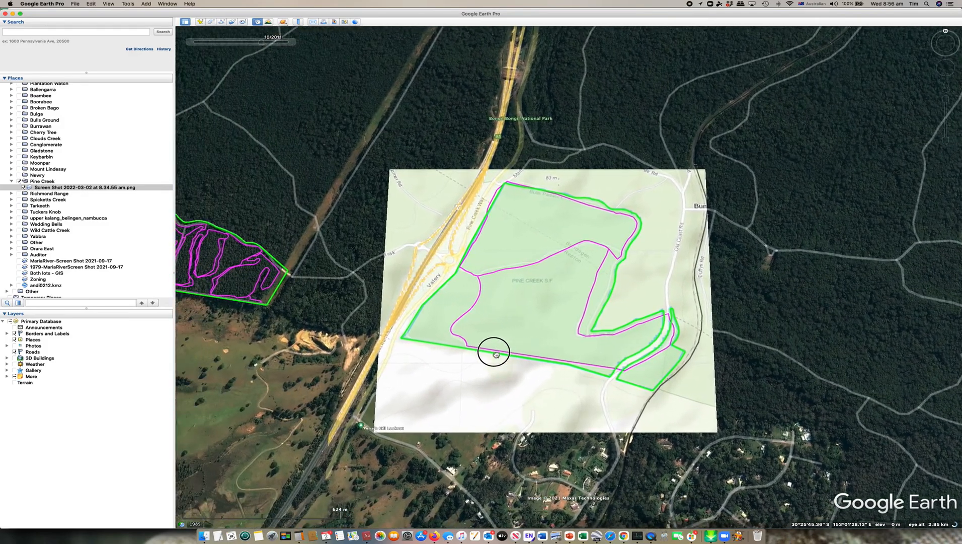
{"action": "left_click", "coordinate": [110, 4]}
{"action": "mouse_move", "coordinate": [154, 137]}
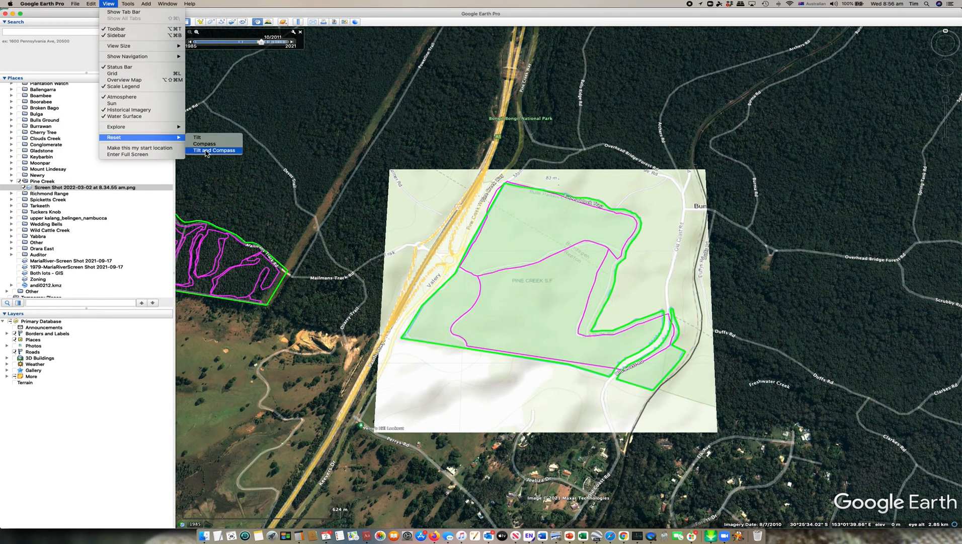
{"action": "left_click", "coordinate": [205, 150]}
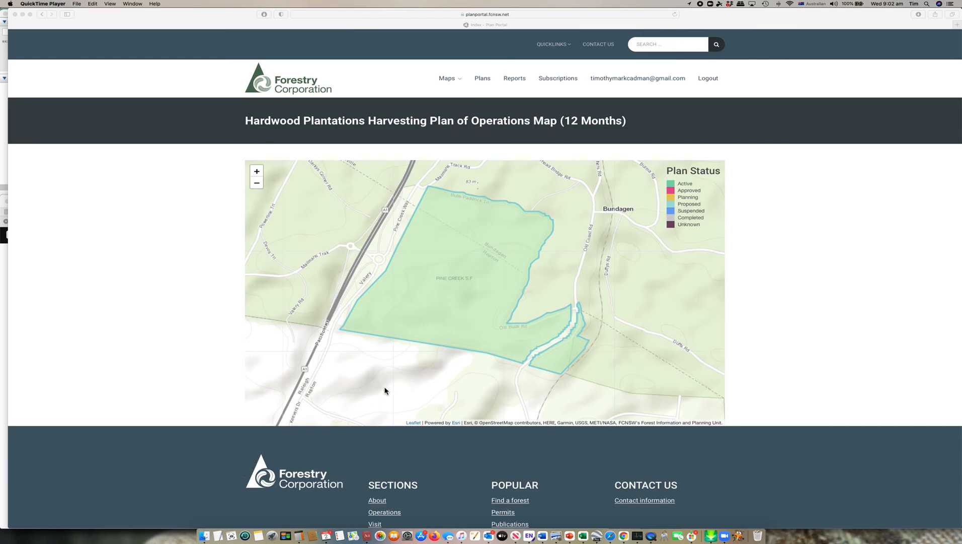
- In the Forestry Corporation plan portal in Safari, open HP_PINE_CREEK_Plantation_2_2021 from the map and examine its plan details, land units, files and notes
{"action": "left_click", "coordinate": [471, 287]}
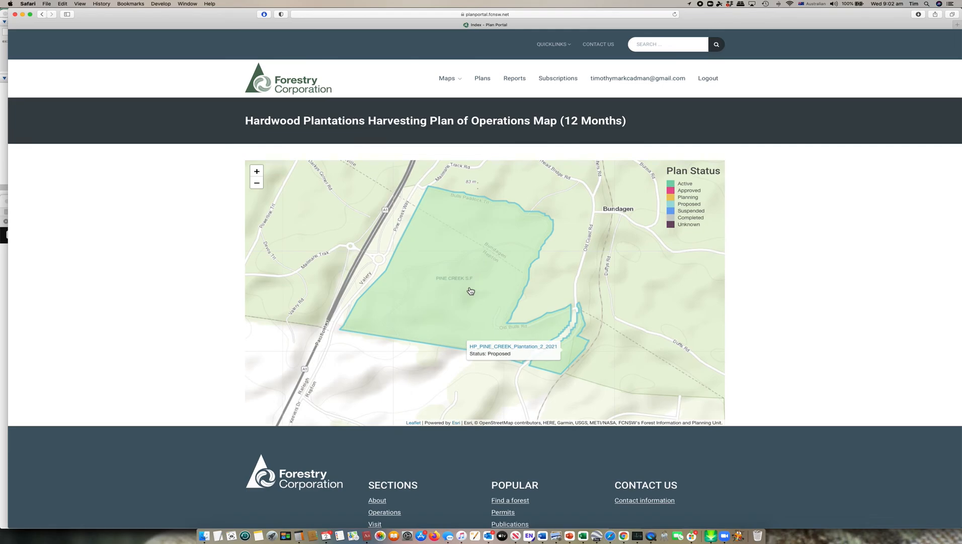
{"action": "left_click", "coordinate": [470, 289]}
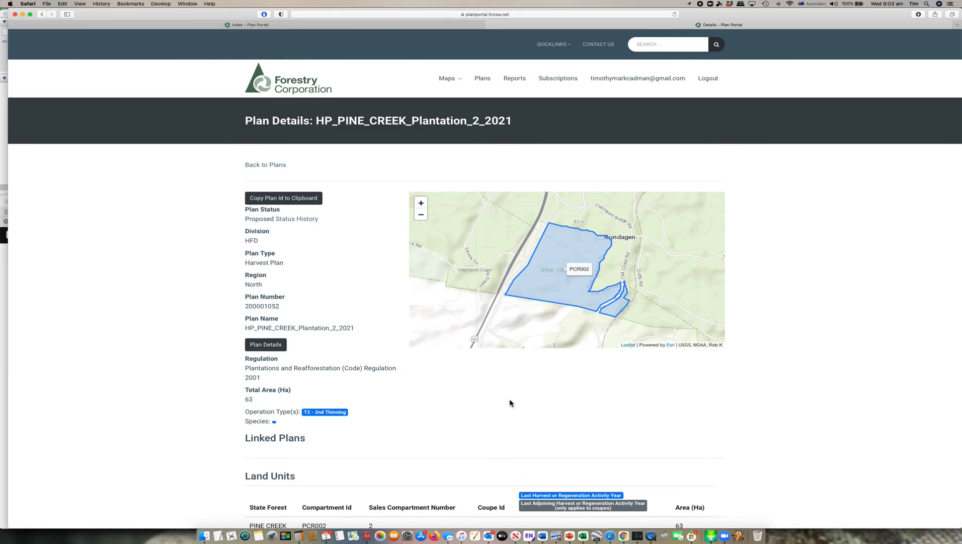
{"action": "scroll", "coordinate": [509, 402], "scroll_direction": "down", "scroll_amount": 1}
{"action": "scroll", "coordinate": [510, 403], "scroll_direction": "down", "scroll_amount": 3}
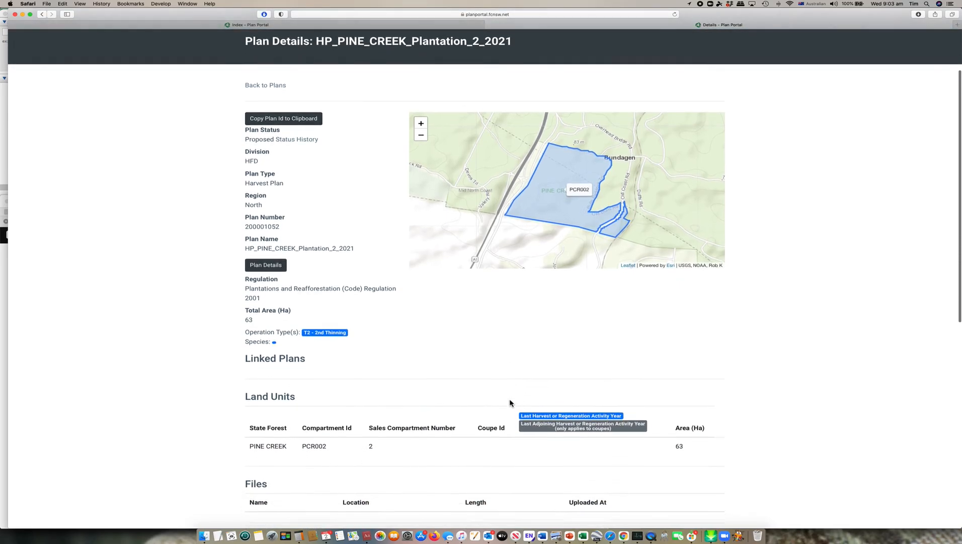
{"action": "scroll", "coordinate": [509, 402], "scroll_direction": "down", "scroll_amount": 2}
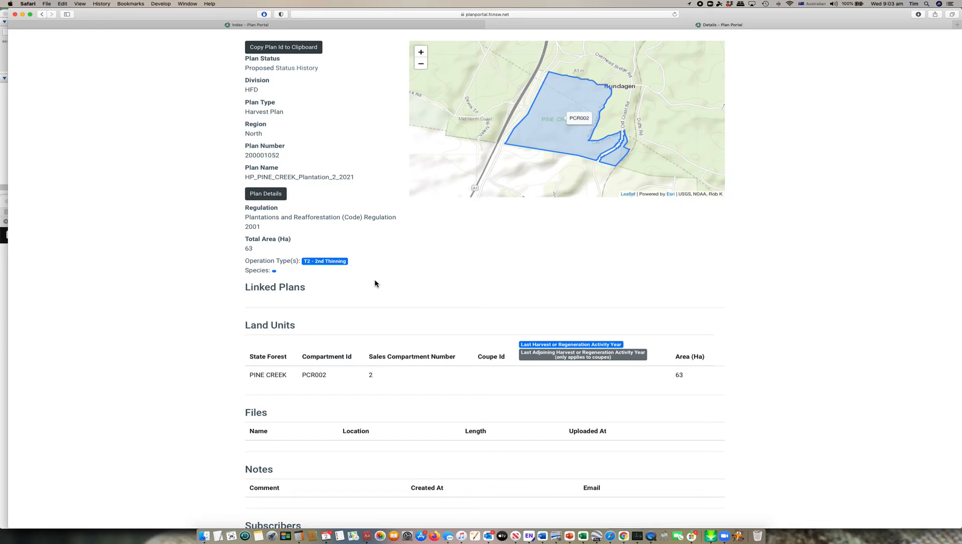
{"action": "scroll", "coordinate": [375, 283], "scroll_direction": "down", "scroll_amount": 5}
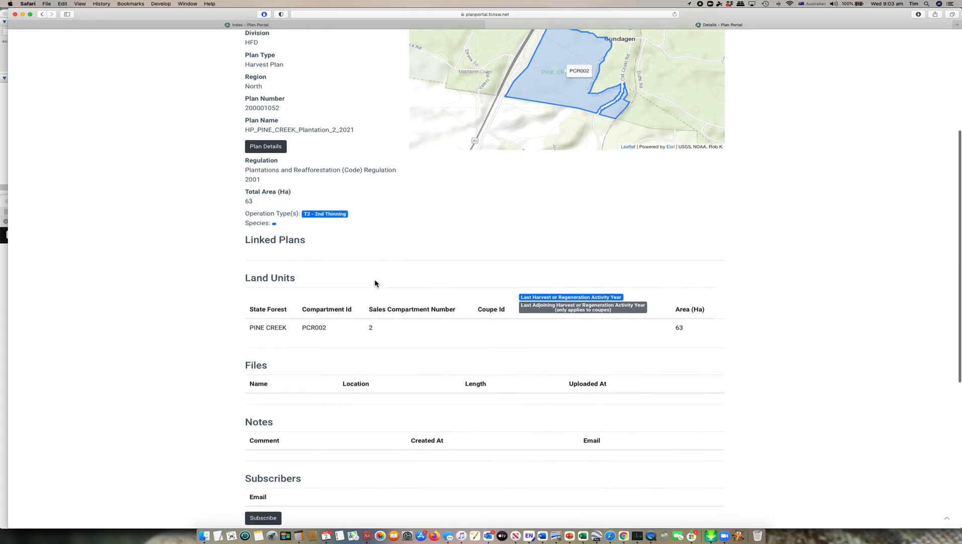
{"action": "scroll", "coordinate": [375, 284], "scroll_direction": "down", "scroll_amount": 2}
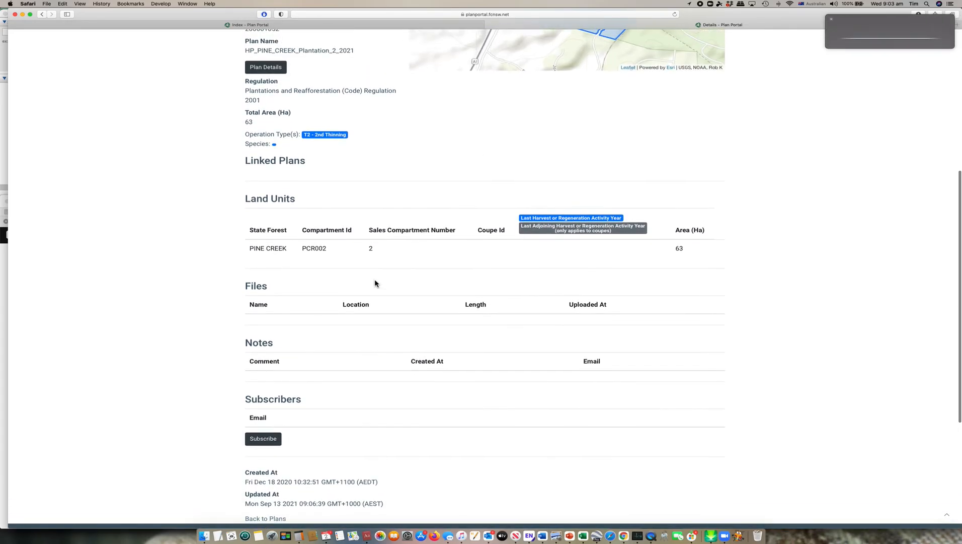
{"action": "left_click", "coordinate": [831, 19]}
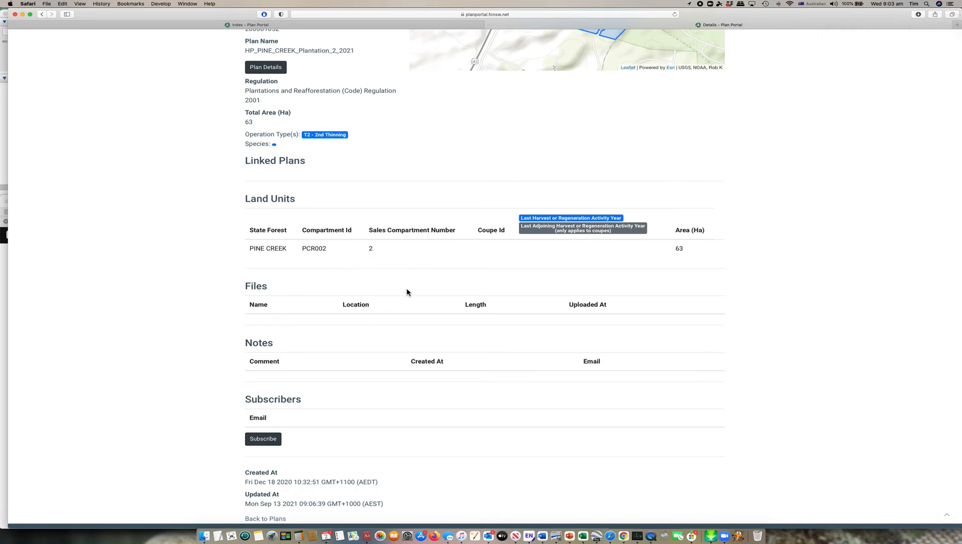
{"action": "scroll", "coordinate": [464, 162], "scroll_direction": "up", "scroll_amount": 5}
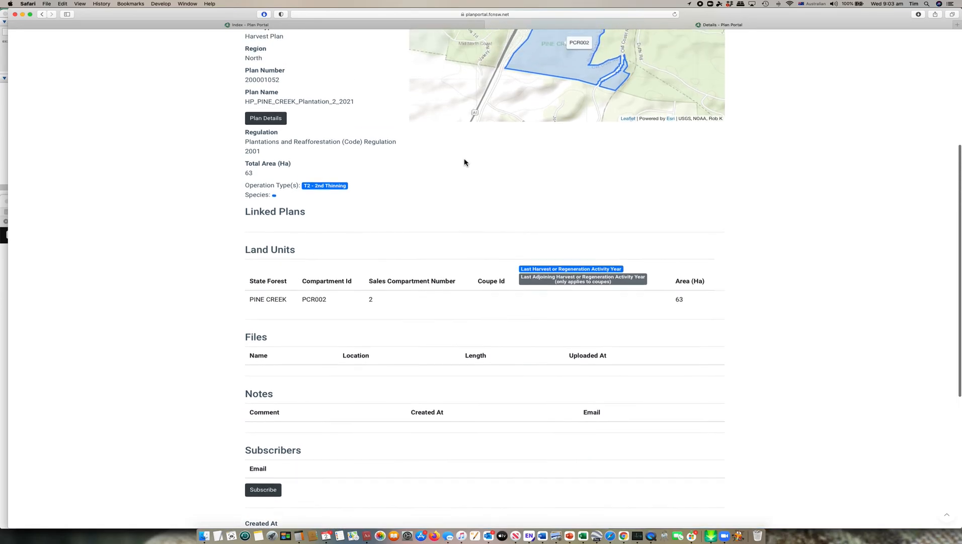
{"action": "scroll", "coordinate": [464, 162], "scroll_direction": "up", "scroll_amount": 5}
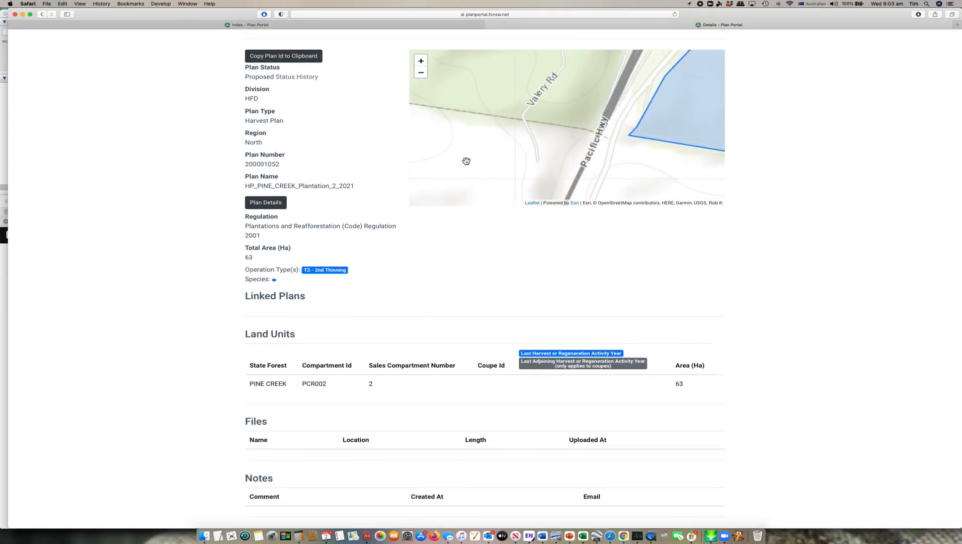
- Return to the 12-month operations map and check the names and statuses of the plan areas west of Pine Creek plantation 2
{"action": "left_click", "coordinate": [42, 15]}
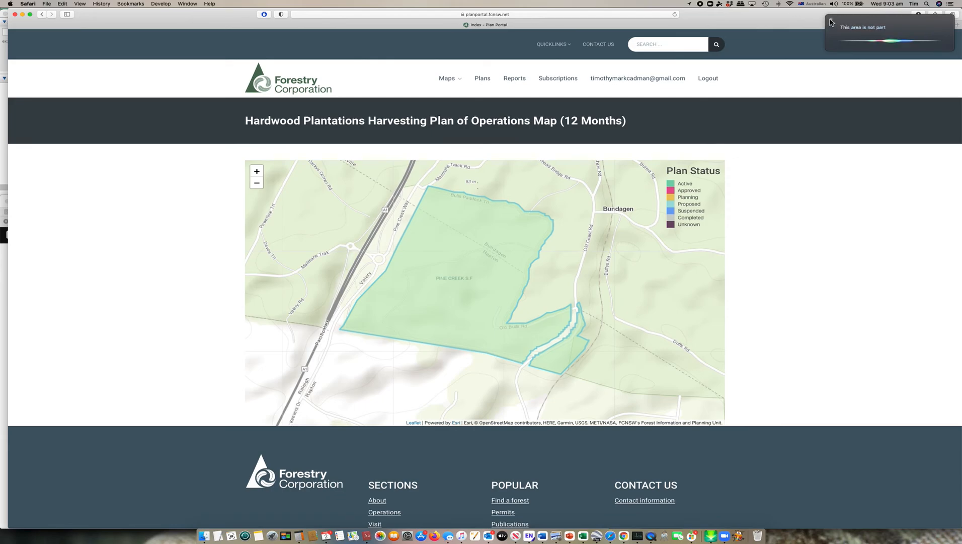
{"action": "left_click", "coordinate": [832, 20]}
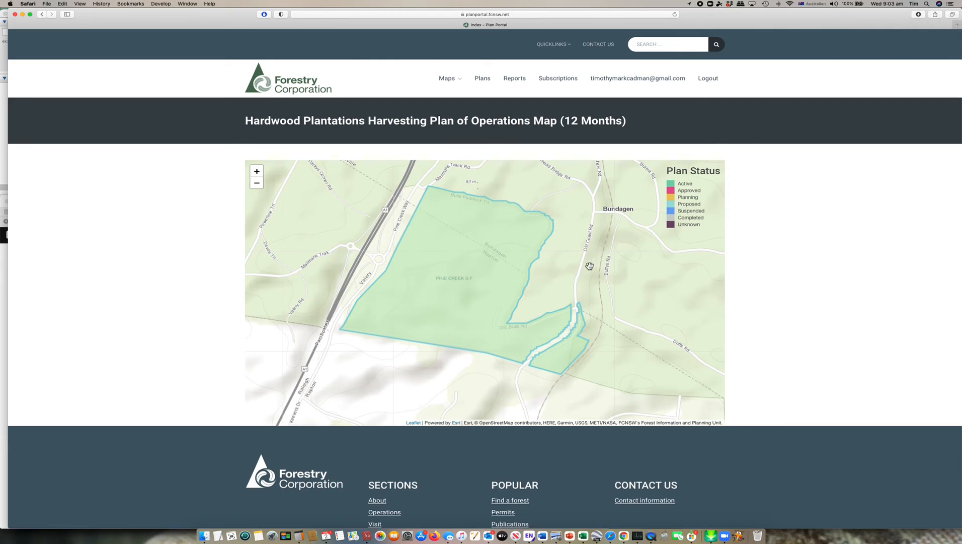
{"action": "mouse_move", "coordinate": [498, 294]}
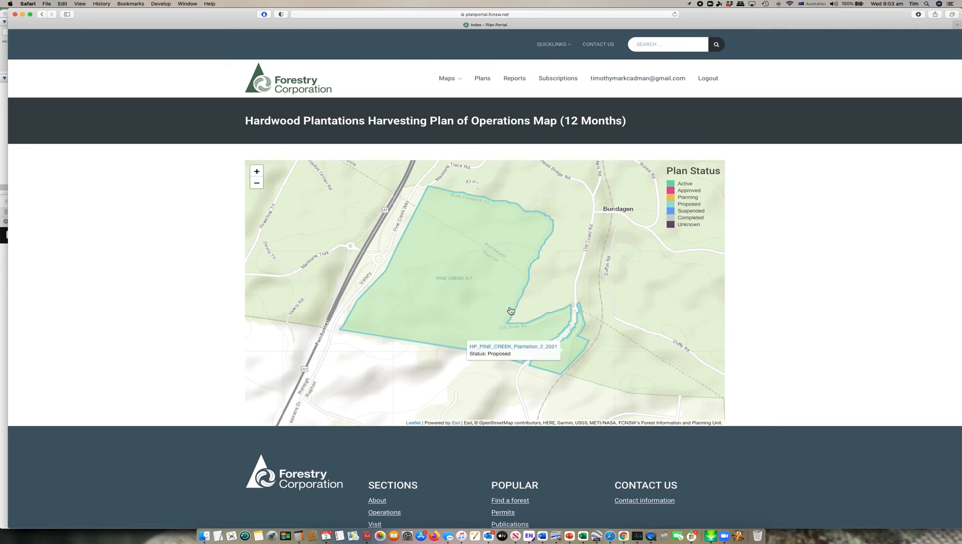
{"action": "scroll", "coordinate": [496, 316], "scroll_direction": "down", "scroll_amount": 3}
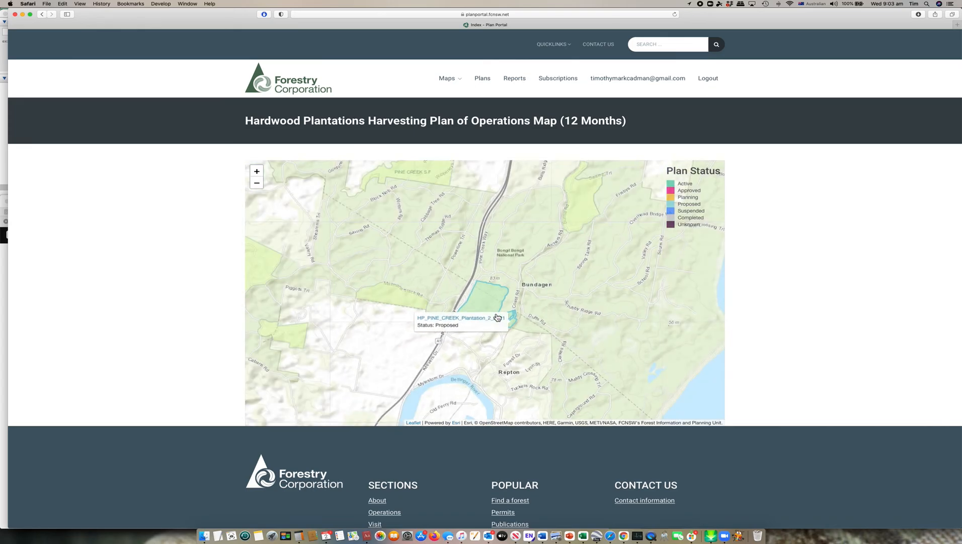
{"action": "scroll", "coordinate": [498, 317], "scroll_direction": "down", "scroll_amount": 2}
{"action": "scroll", "coordinate": [497, 317], "scroll_direction": "up", "scroll_amount": 1}
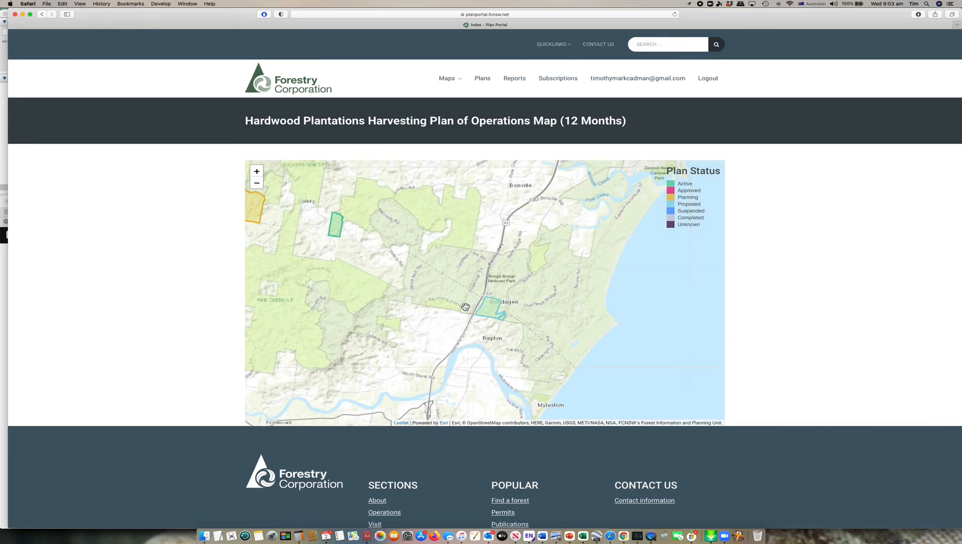
{"action": "left_click_drag", "start_coordinate": [333, 264], "coordinate": [461, 326]}
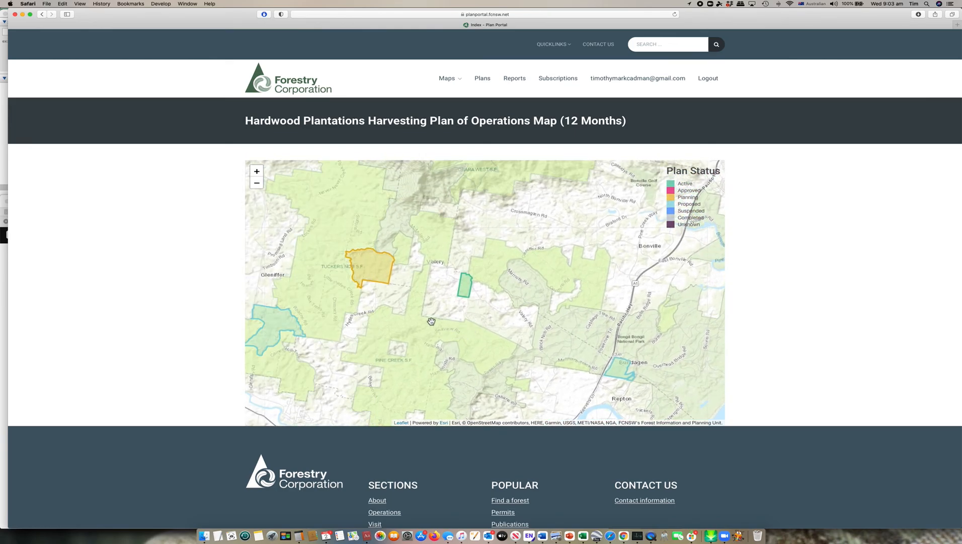
{"action": "mouse_move", "coordinate": [468, 300]}
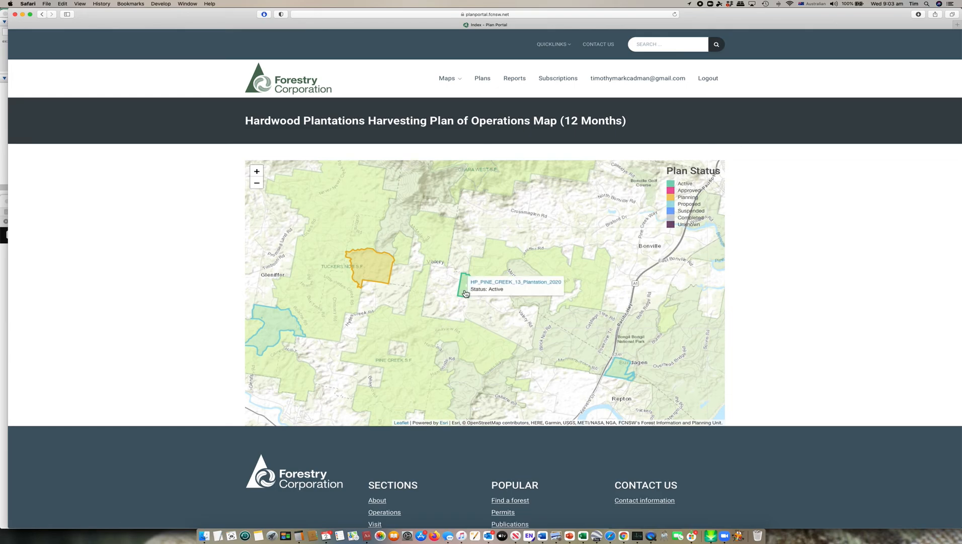
{"action": "mouse_move", "coordinate": [385, 273]}
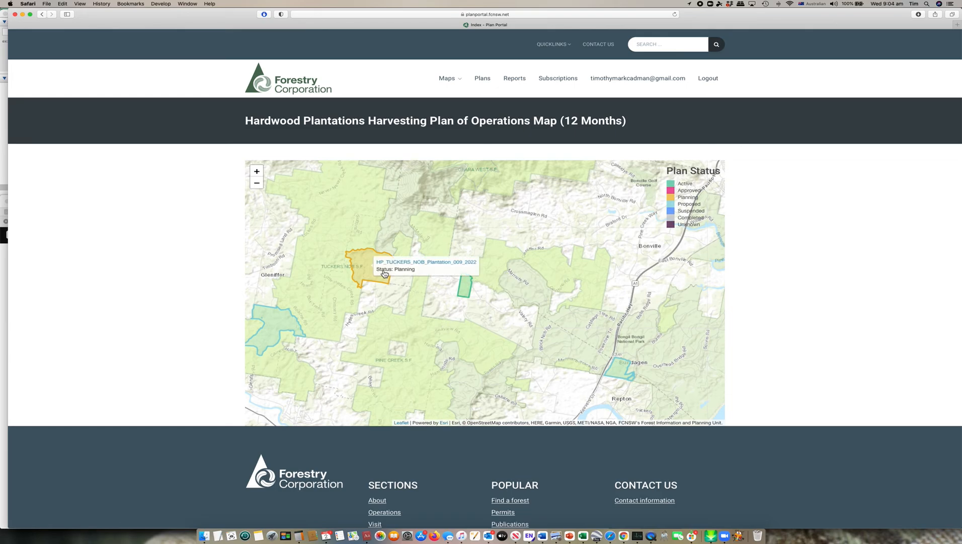
{"action": "mouse_move", "coordinate": [277, 330]}
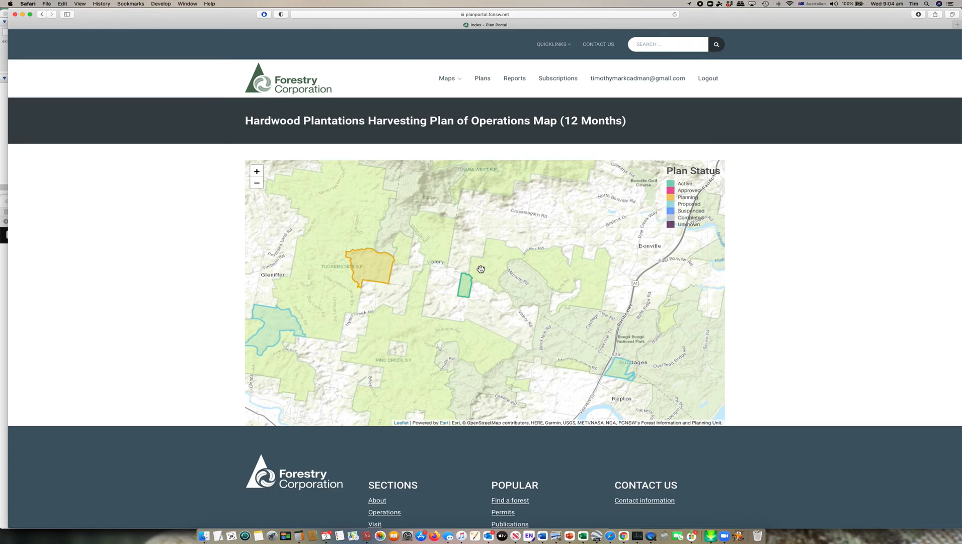
- Capture a screenshot of the map region enclosing the whole HP_PINE_CREEK_13_Plantation_2020 area beside Valery Rd
{"action": "scroll", "coordinate": [481, 268], "scroll_direction": "up", "scroll_amount": 3}
{"action": "left_click_drag", "start_coordinate": [501, 372], "coordinate": [535, 303]}
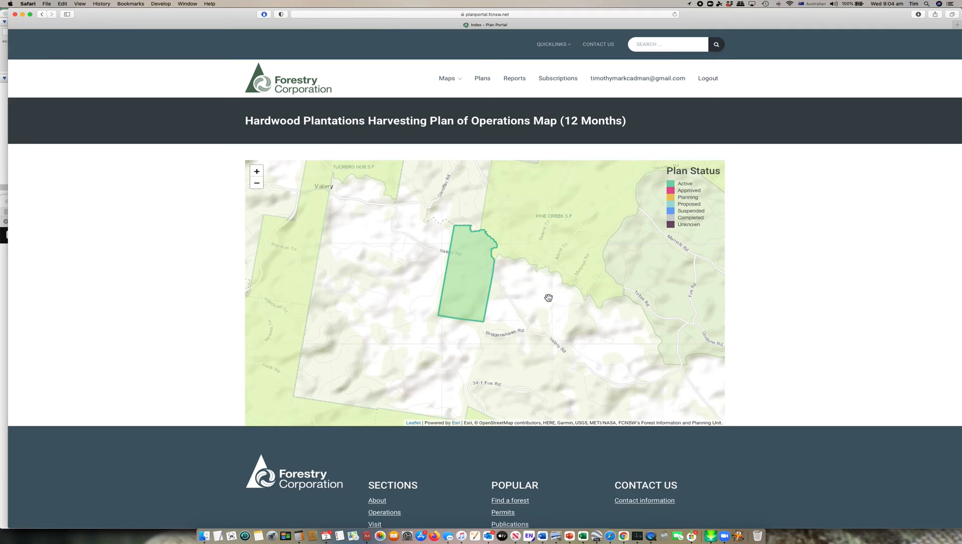
{"action": "scroll", "coordinate": [537, 277], "scroll_direction": "up", "scroll_amount": 3}
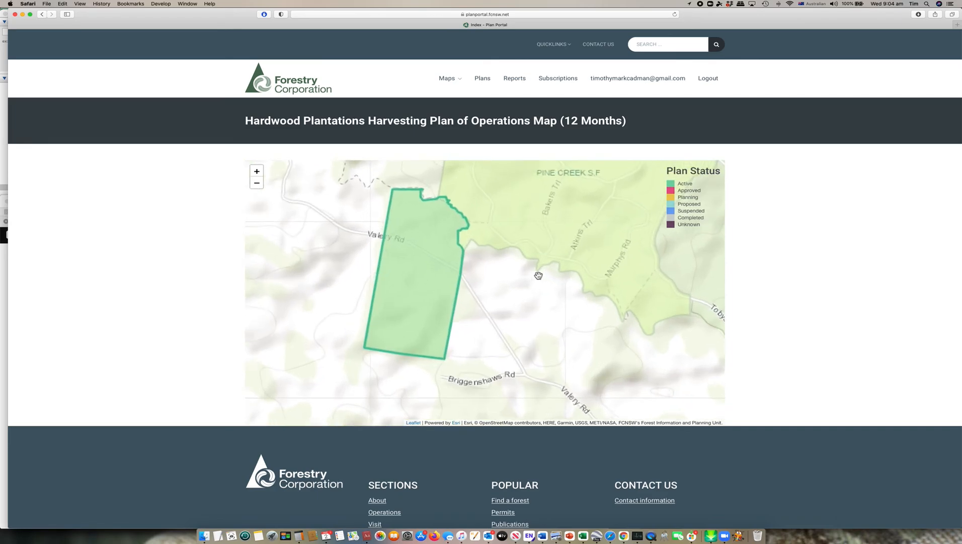
{"action": "scroll", "coordinate": [529, 300], "scroll_direction": "down", "scroll_amount": 3}
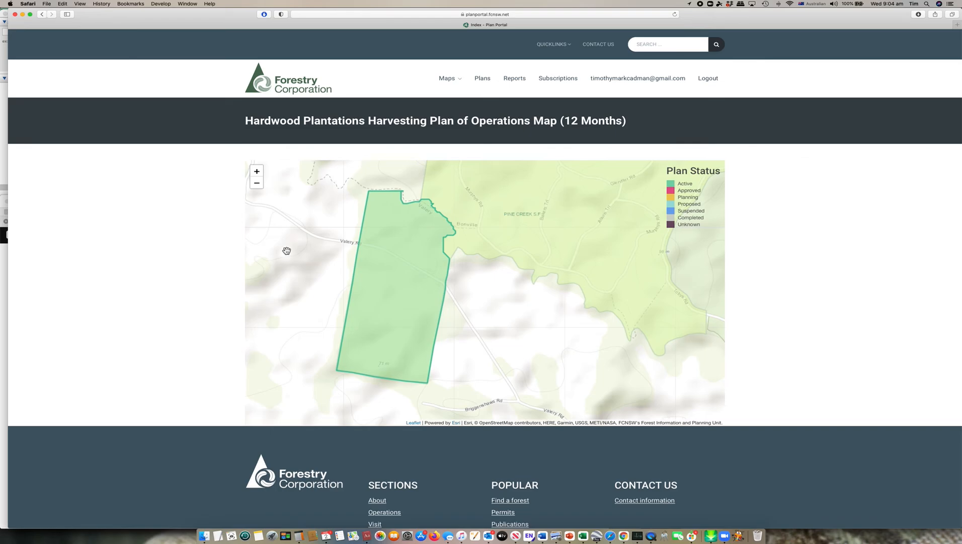
{"action": "left_click", "coordinate": [232, 536]}
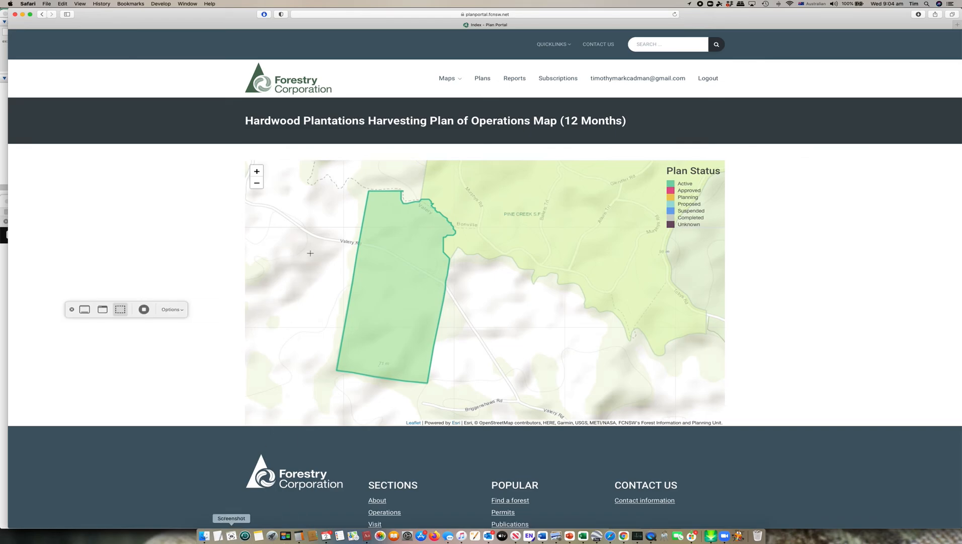
{"action": "left_click_drag", "start_coordinate": [305, 174], "coordinate": [505, 242]}
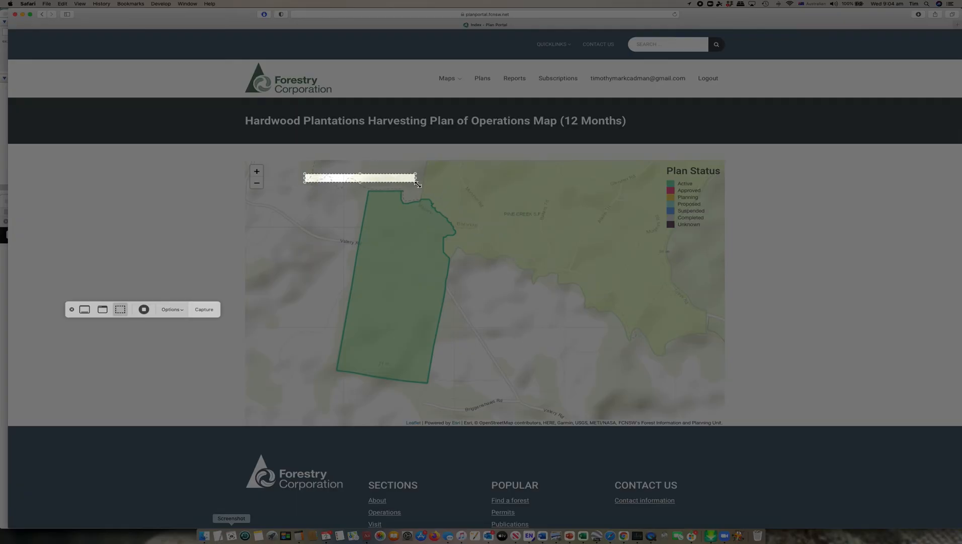
{"action": "left_click_drag", "start_coordinate": [417, 185], "coordinate": [517, 397]}
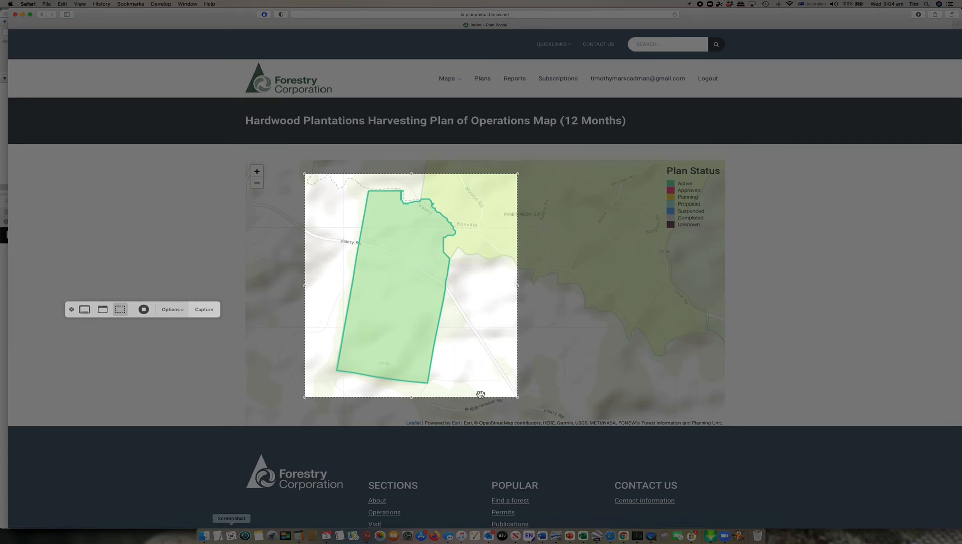
{"action": "left_click", "coordinate": [207, 310]}
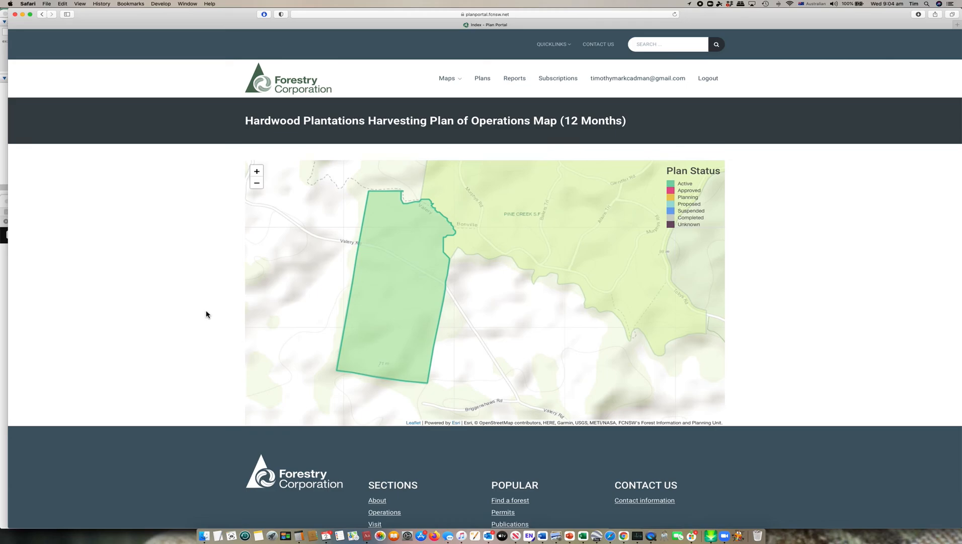
- Open the plan details for HP_PINE_CREEK_13_Plantation_2020 and examine its operation type, land units and attached files
{"action": "mouse_move", "coordinate": [366, 325]}
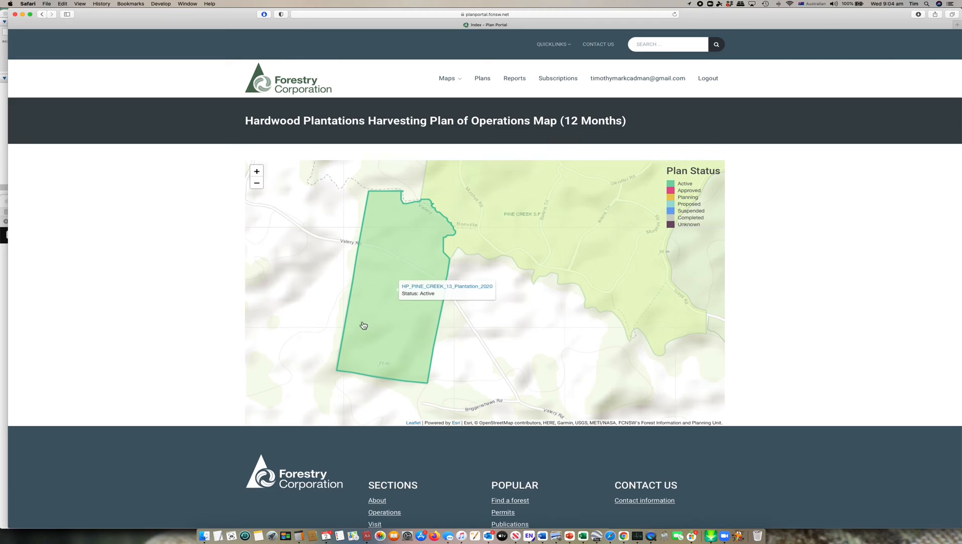
{"action": "left_click", "coordinate": [400, 311]}
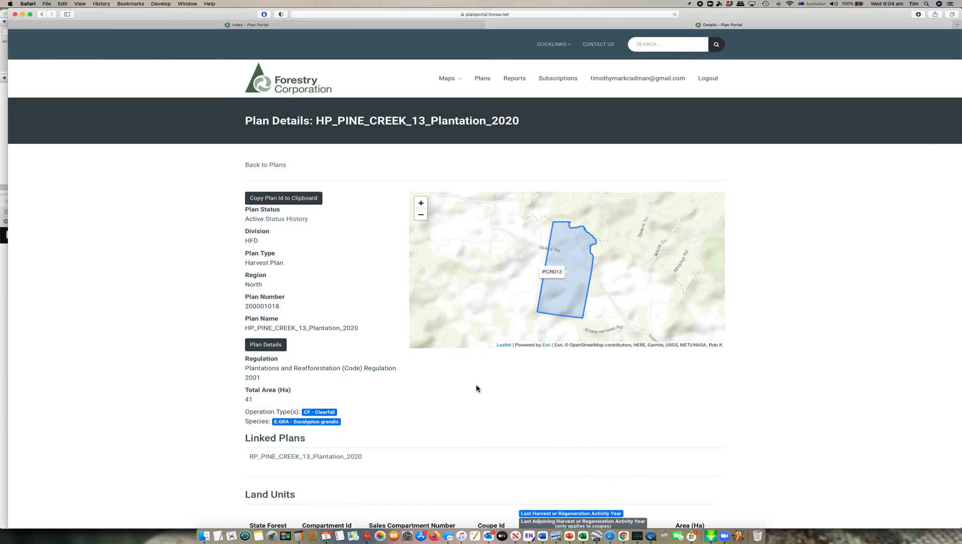
{"action": "scroll", "coordinate": [476, 389], "scroll_direction": "down", "scroll_amount": 3}
{"action": "scroll", "coordinate": [476, 389], "scroll_direction": "down", "scroll_amount": 6}
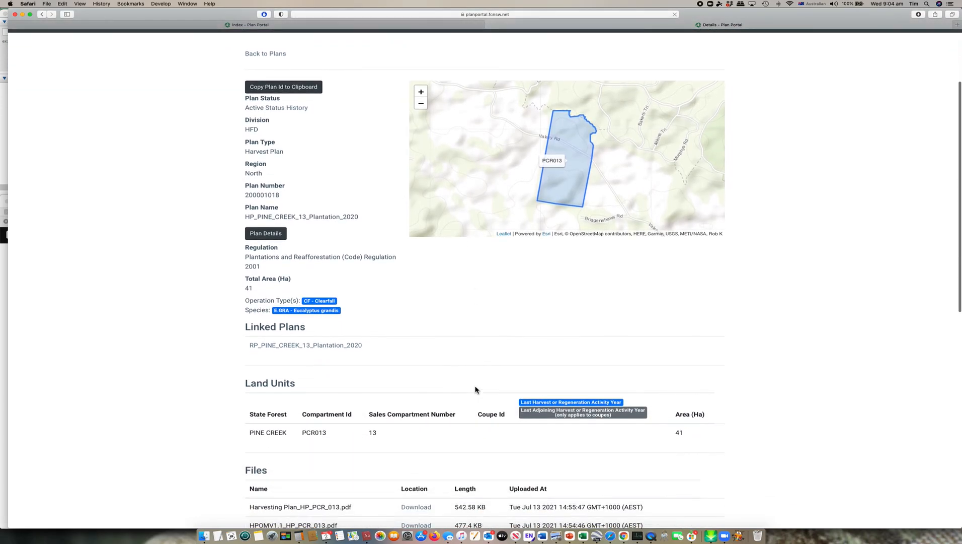
{"action": "scroll", "coordinate": [475, 389], "scroll_direction": "down", "scroll_amount": 4}
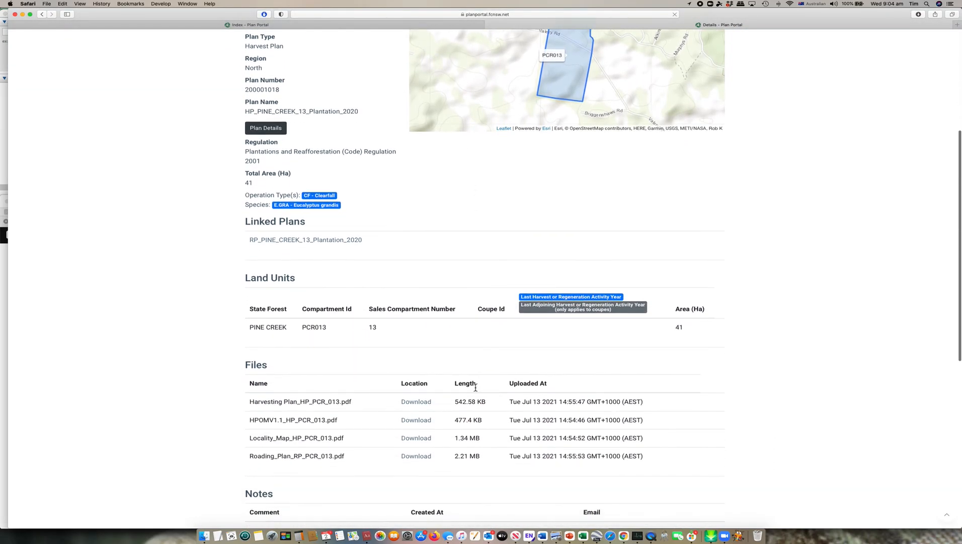
{"action": "scroll", "coordinate": [476, 389], "scroll_direction": "down", "scroll_amount": 3}
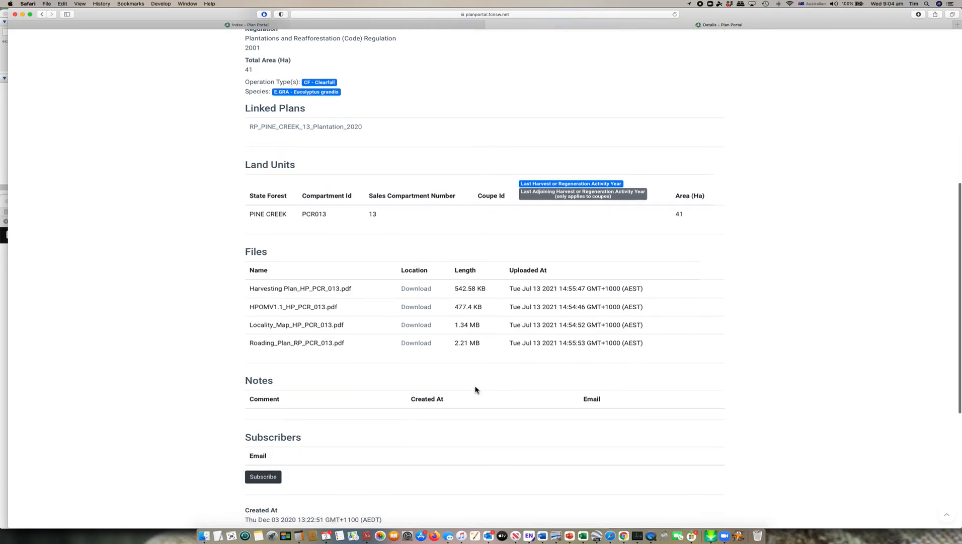
{"action": "scroll", "coordinate": [476, 389], "scroll_direction": "down", "scroll_amount": 2}
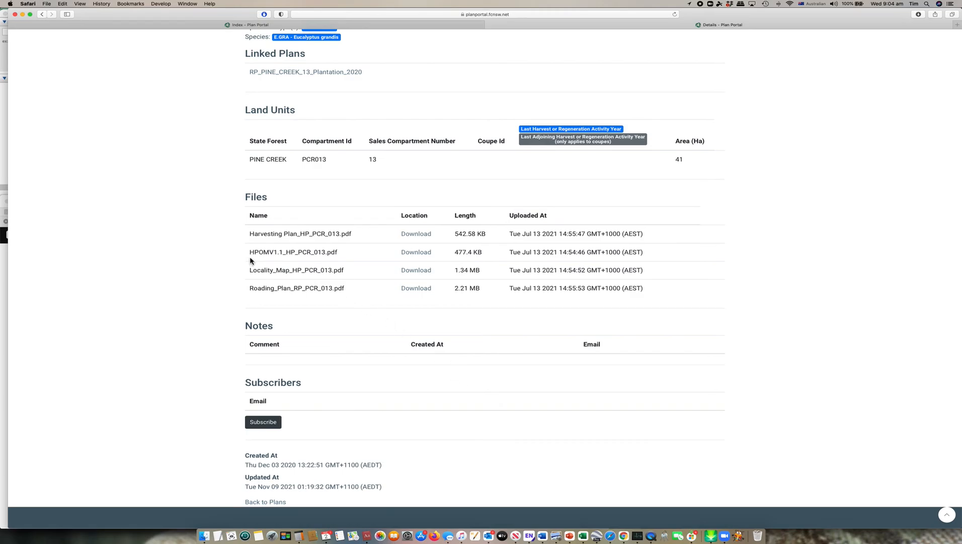
- Download HPOMV1.1_HP_PCR_013.pdf from the plan's files into the CitizenScience folder inside Pine Creek on the Desktop
{"action": "left_click", "coordinate": [421, 253]}
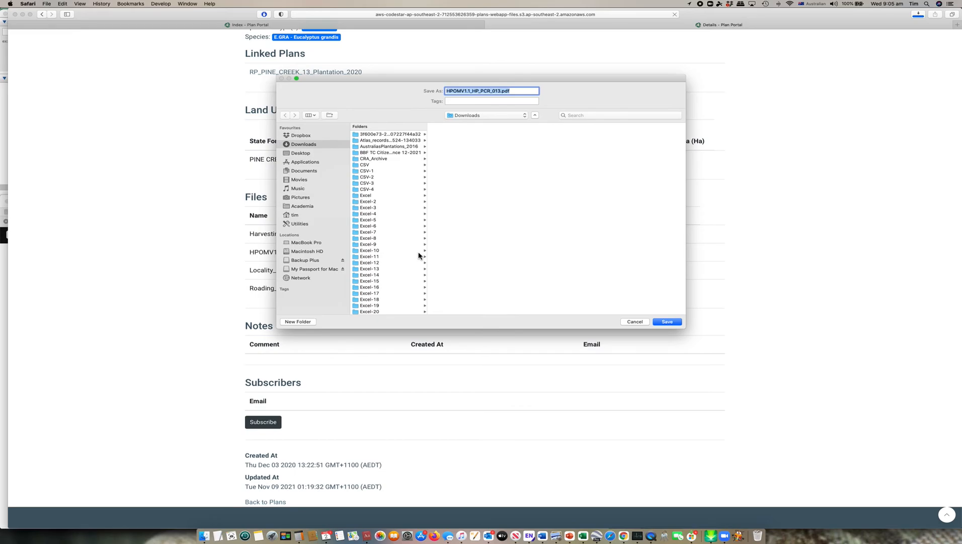
{"action": "left_click", "coordinate": [305, 153]}
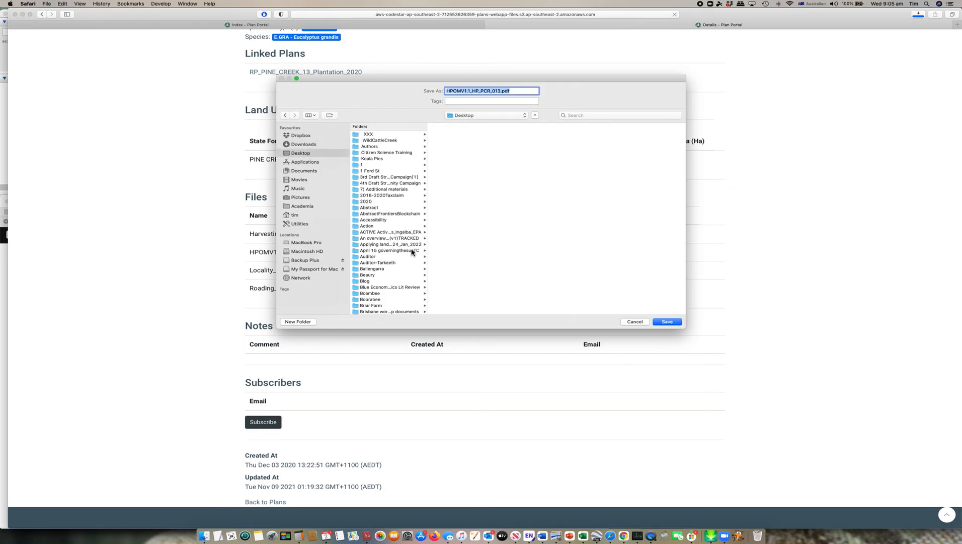
{"action": "scroll", "coordinate": [404, 249], "scroll_direction": "down", "scroll_amount": 5}
{"action": "scroll", "coordinate": [404, 249], "scroll_direction": "down", "scroll_amount": 10}
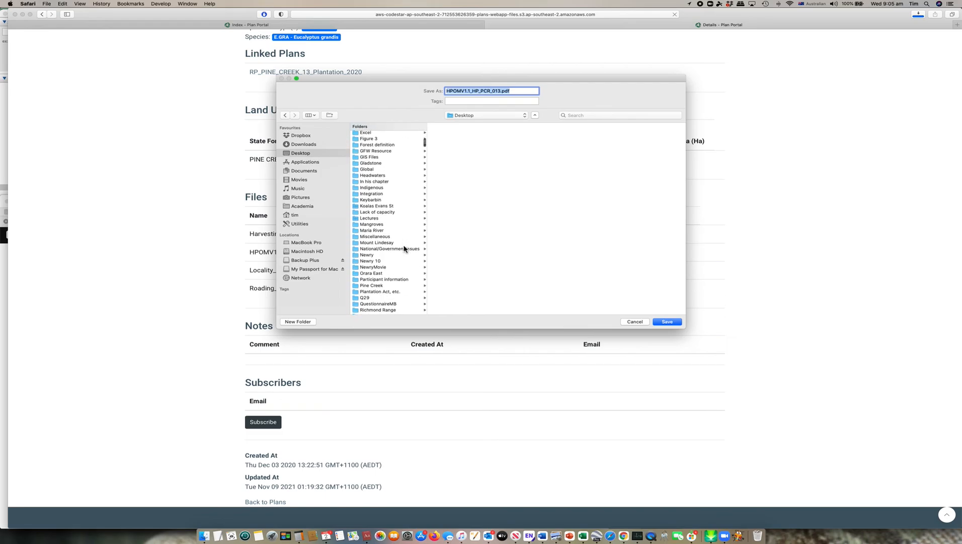
{"action": "left_click", "coordinate": [376, 253]}
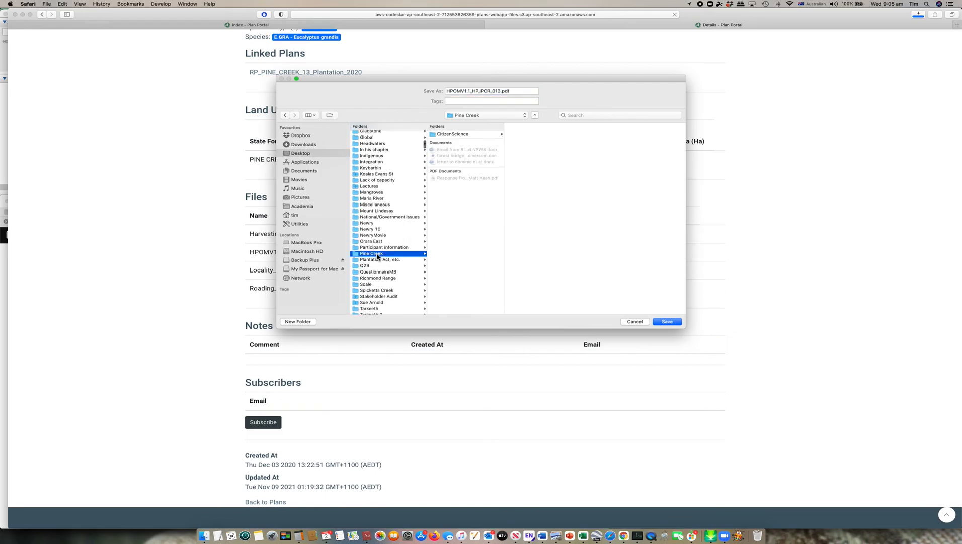
{"action": "left_click", "coordinate": [451, 135]}
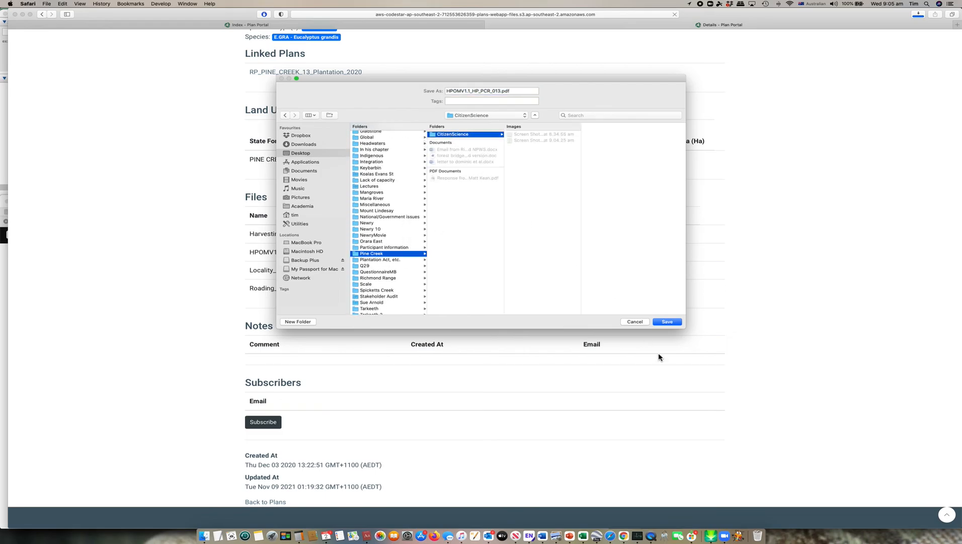
{"action": "left_click", "coordinate": [671, 323]}
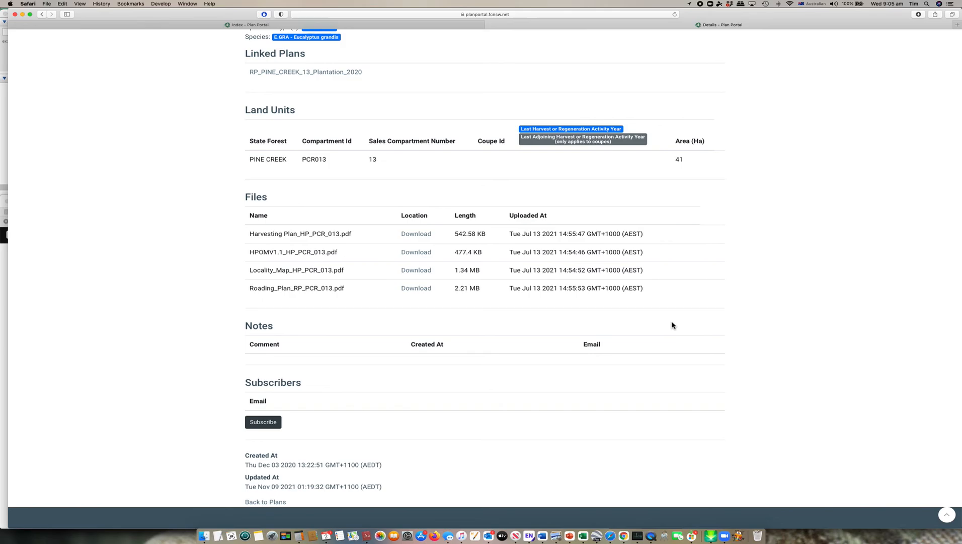
- Open the downloaded HPOMV1.1_HP_PCR_013.pdf in Preview, close the 1997 aerial photo behind it, and reposition the map window toward the screen's centre
{"action": "left_click", "coordinate": [919, 15]}
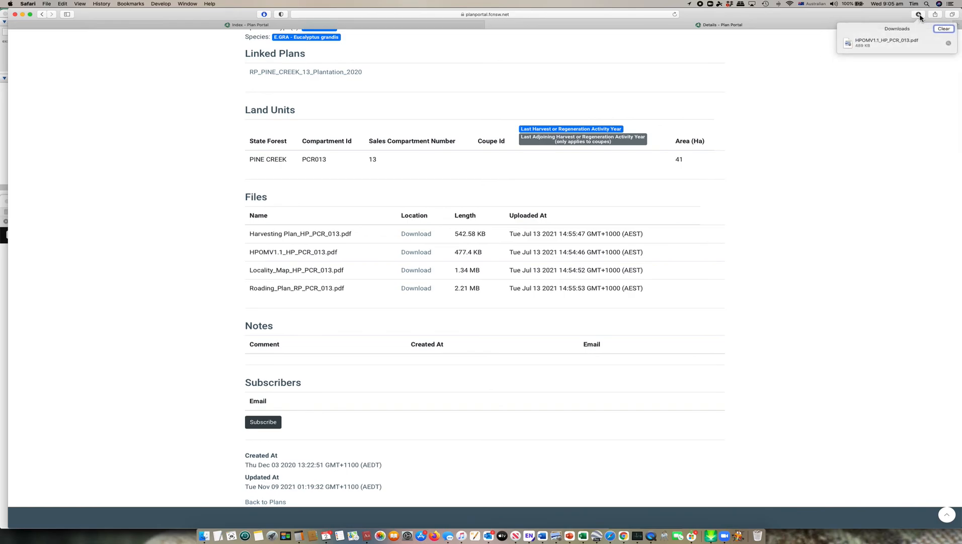
{"action": "left_click", "coordinate": [867, 46]}
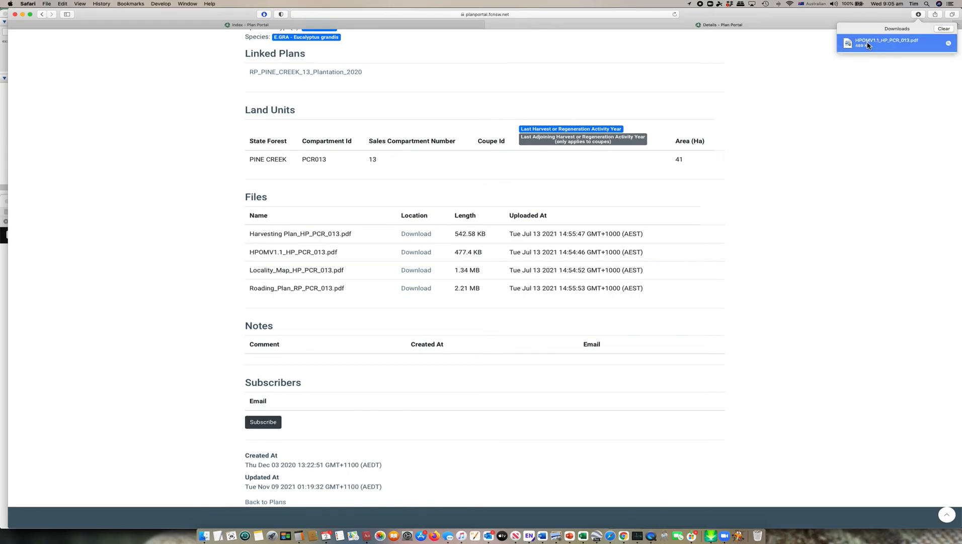
{"action": "double_click", "coordinate": [868, 46]}
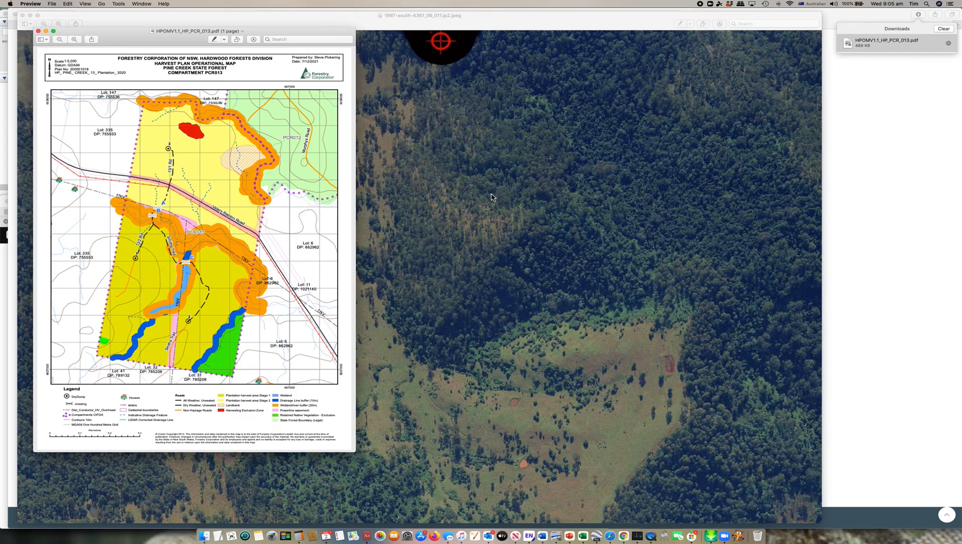
{"action": "left_click", "coordinate": [491, 197]}
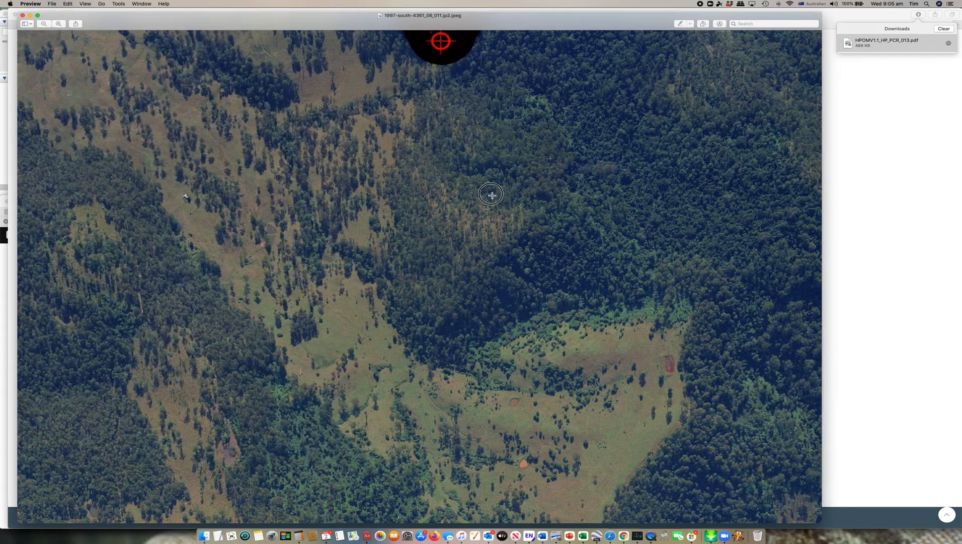
{"action": "left_click", "coordinate": [23, 16]}
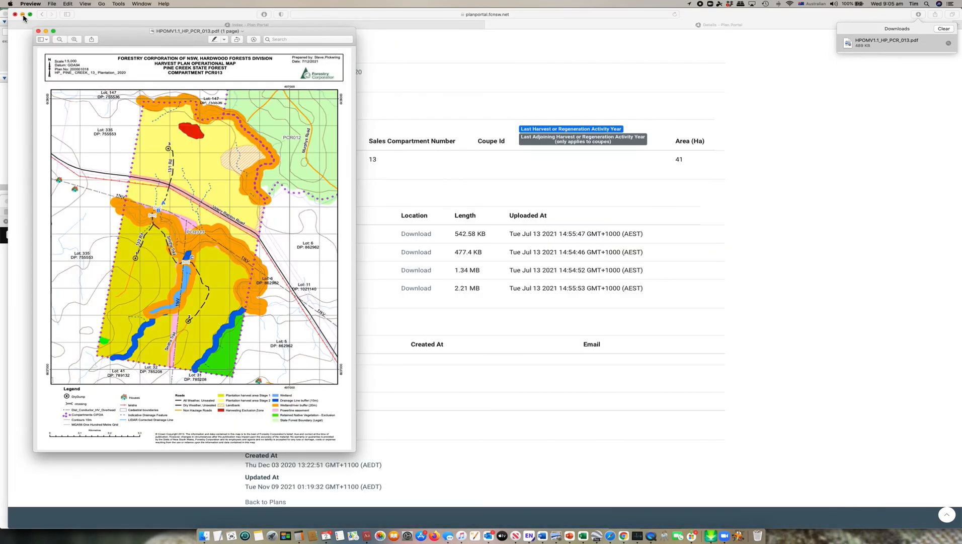
{"action": "left_click", "coordinate": [144, 40]}
{"action": "left_click_drag", "start_coordinate": [143, 40], "coordinate": [375, 46]}
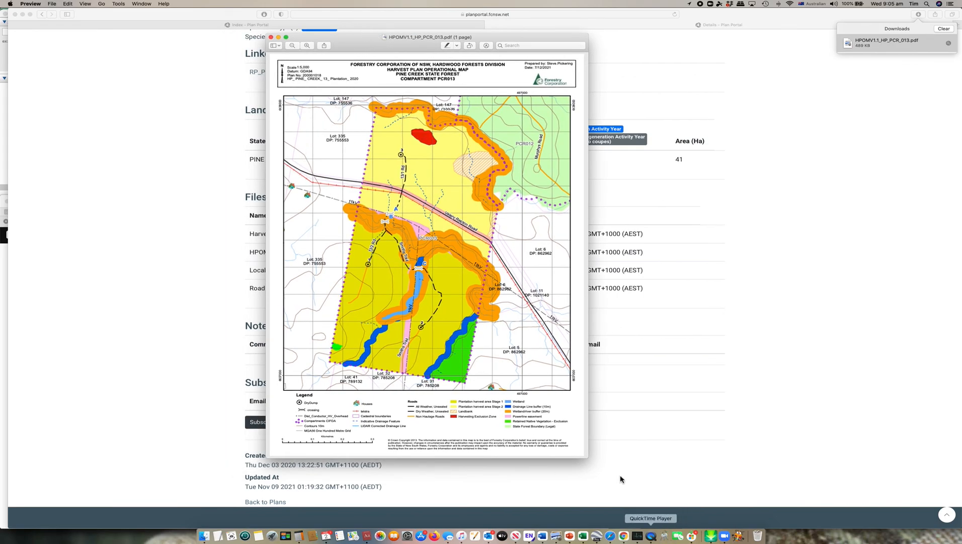
- Examine the compartment PCR013 operational map in an enlarged window, comparing its harvest stages, buffers and exclusion zones with the legend
{"action": "key", "text": "super+equal"}
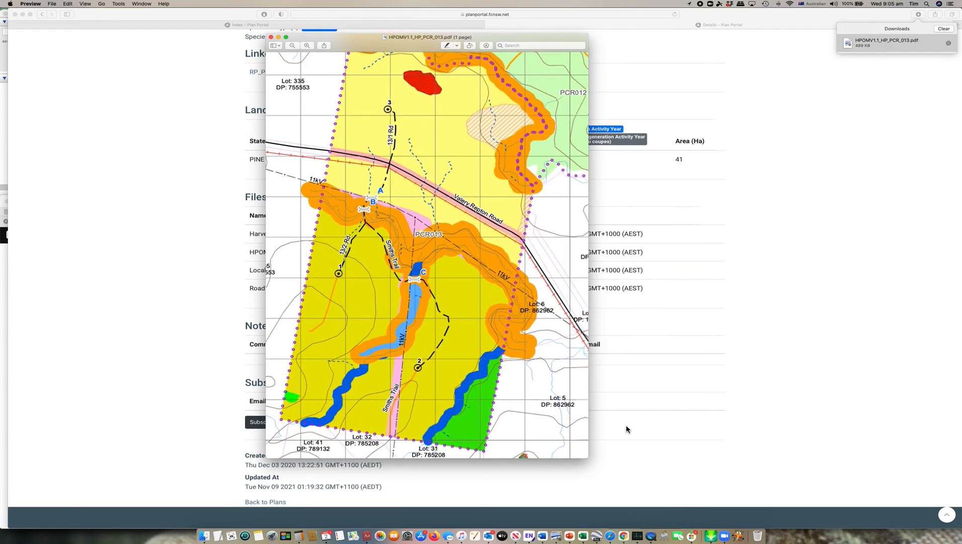
{"action": "key", "text": "super+equal"}
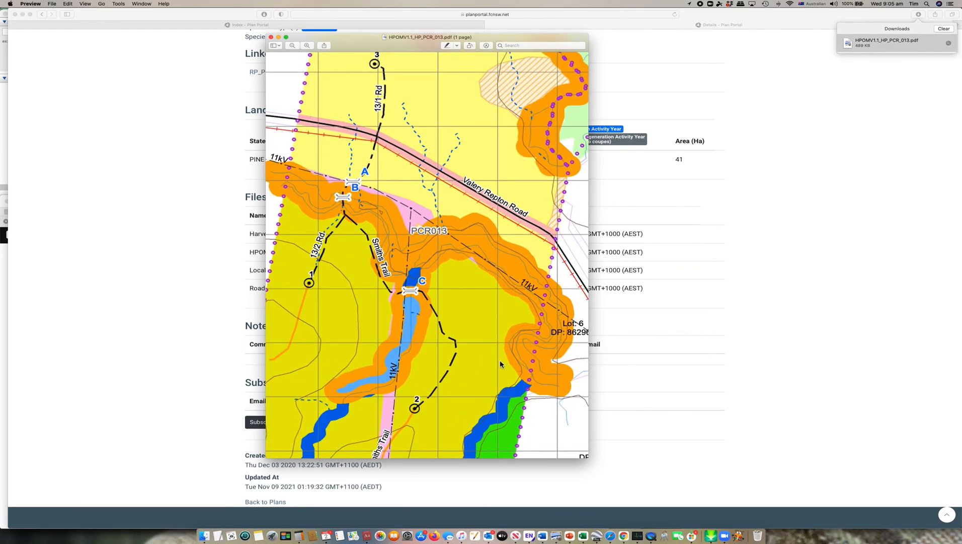
{"action": "scroll", "coordinate": [500, 360], "scroll_direction": "down", "scroll_amount": 5}
{"action": "scroll", "coordinate": [543, 425], "scroll_direction": "right", "scroll_amount": 2}
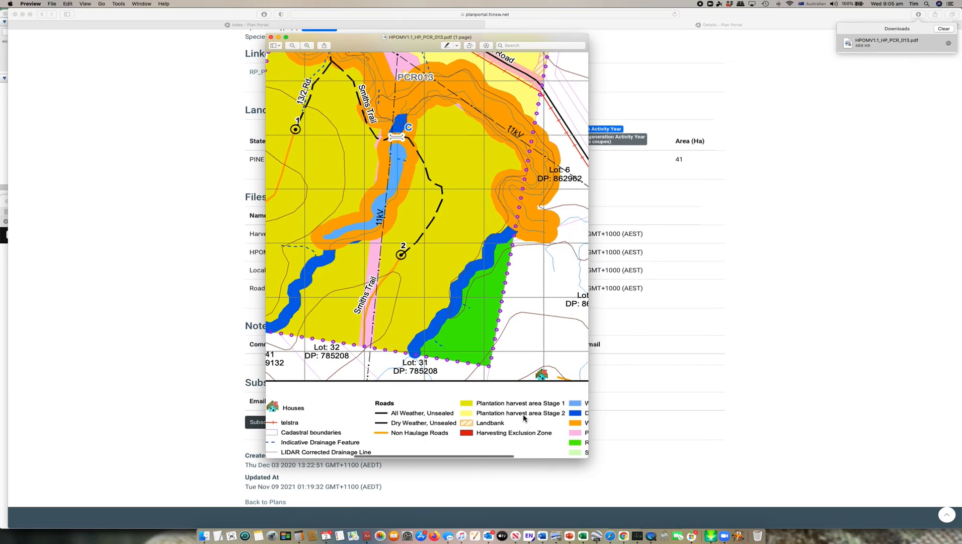
{"action": "left_click_drag", "start_coordinate": [588, 458], "coordinate": [822, 461]}
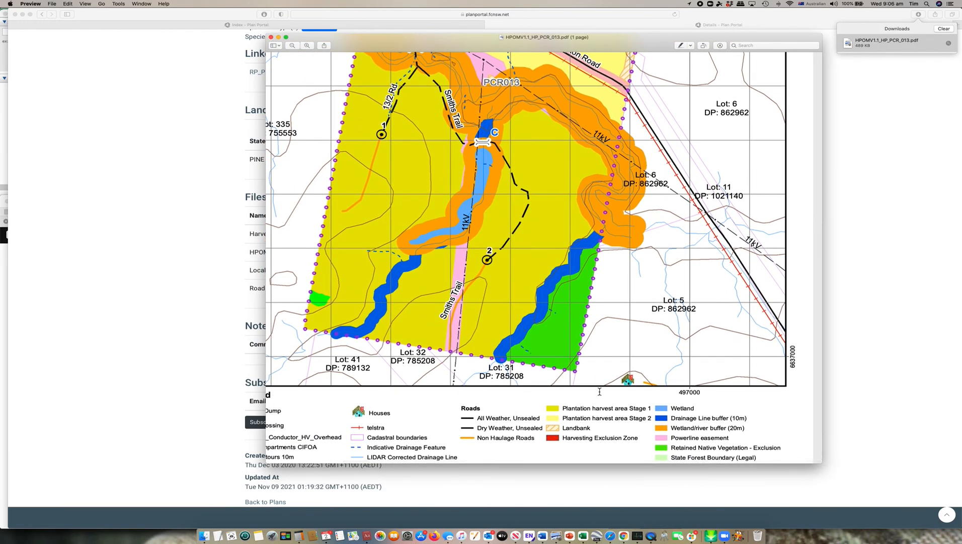
{"action": "scroll", "coordinate": [600, 391], "scroll_direction": "down", "scroll_amount": 3}
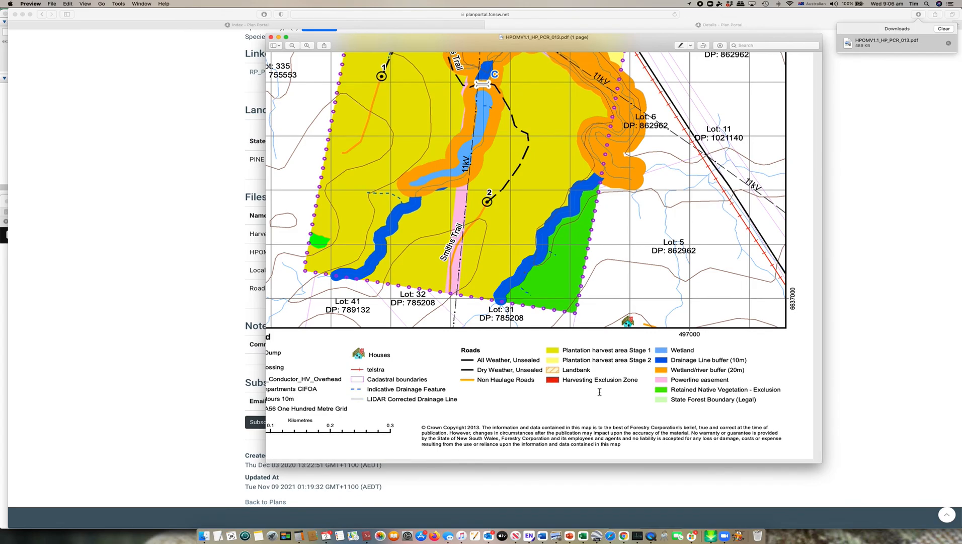
{"action": "scroll", "coordinate": [600, 392], "scroll_direction": "up", "scroll_amount": 10}
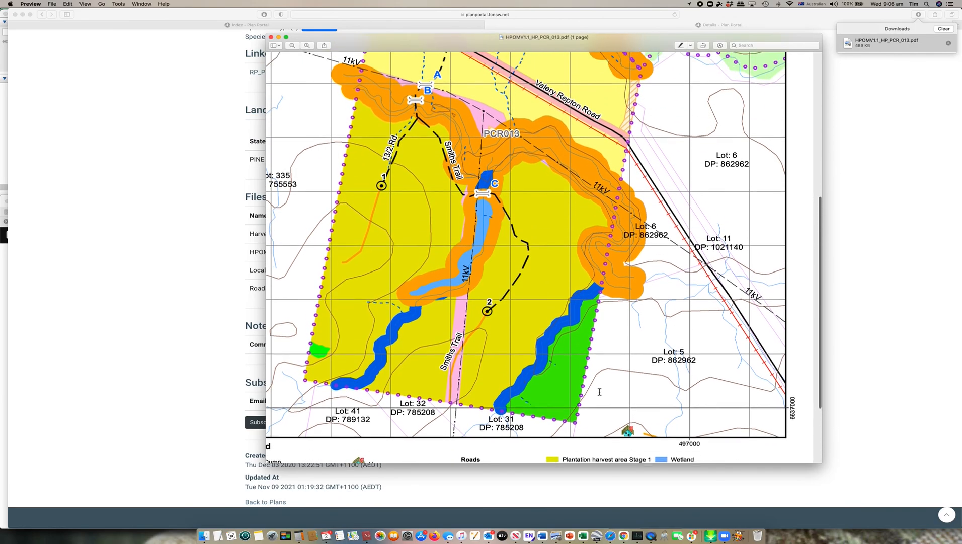
{"action": "scroll", "coordinate": [600, 392], "scroll_direction": "up", "scroll_amount": 8}
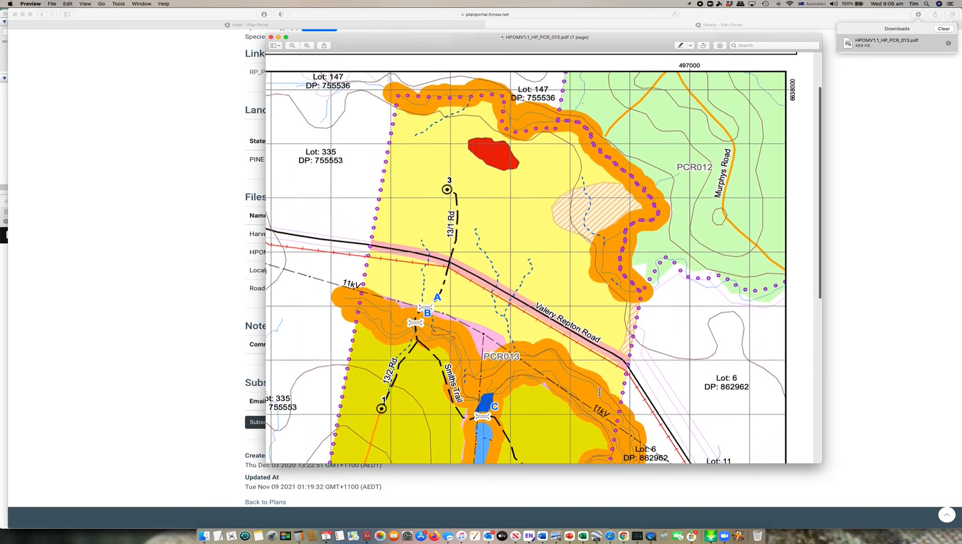
{"action": "scroll", "coordinate": [600, 392], "scroll_direction": "down", "scroll_amount": 15}
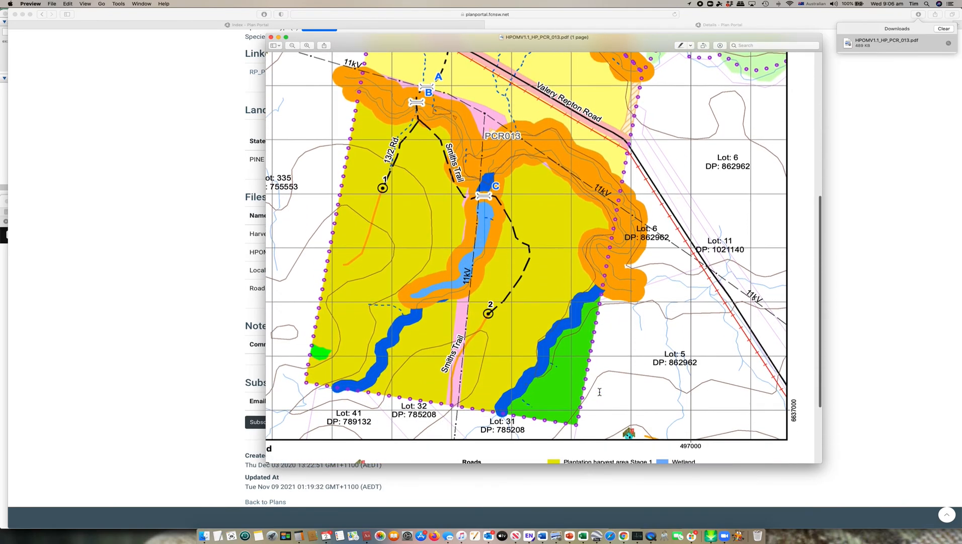
{"action": "scroll", "coordinate": [599, 392], "scroll_direction": "down", "scroll_amount": 5}
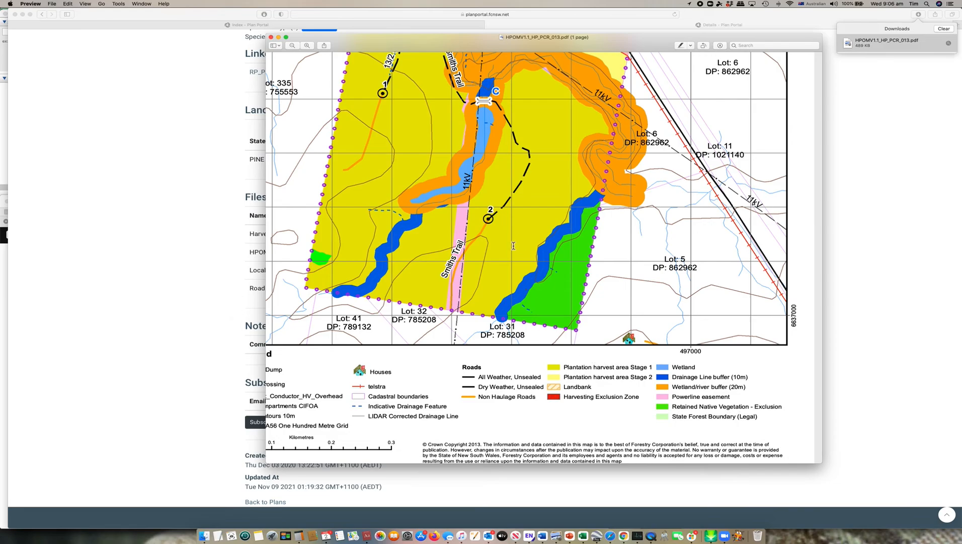
{"action": "scroll", "coordinate": [513, 245], "scroll_direction": "up", "scroll_amount": 8}
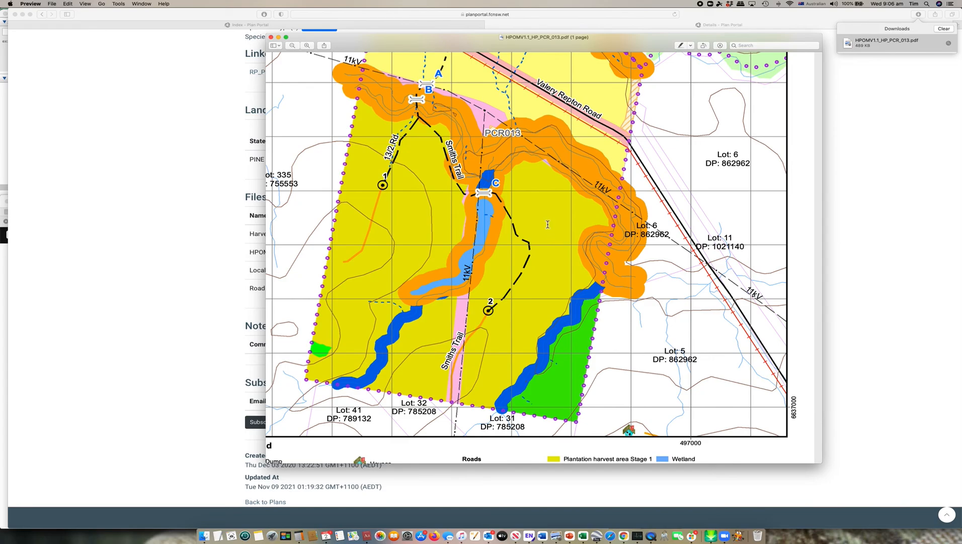
{"action": "scroll", "coordinate": [548, 224], "scroll_direction": "up", "scroll_amount": 5}
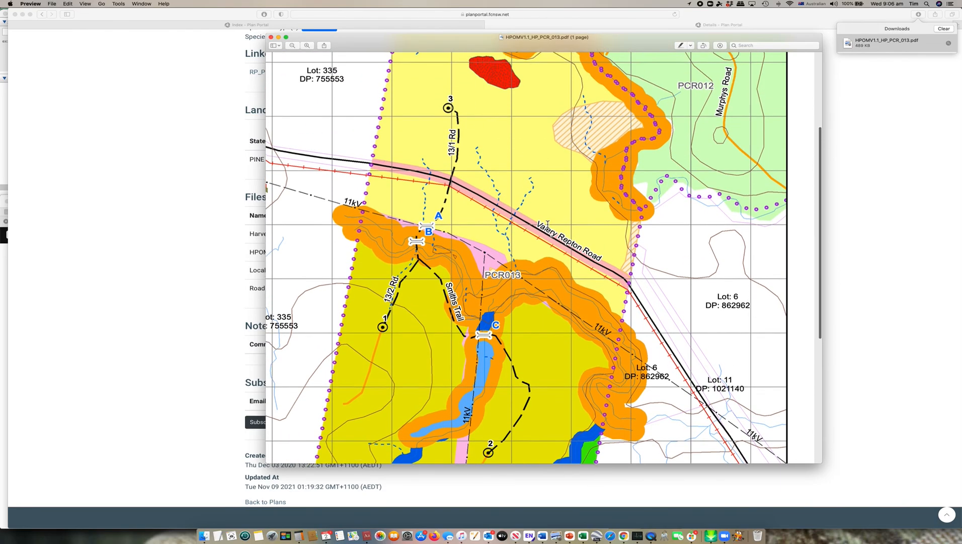
{"action": "scroll", "coordinate": [548, 224], "scroll_direction": "down", "scroll_amount": 5}
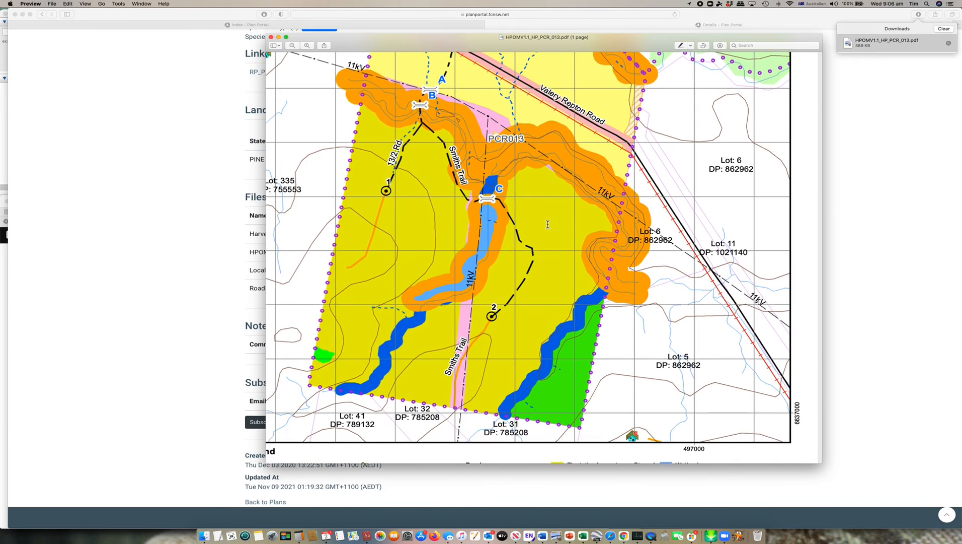
- Export the HPOMV1.1_HP_PCR_013 map as a JPEG at increased quality into the CitizenScience folder
{"action": "left_click", "coordinate": [53, 4]}
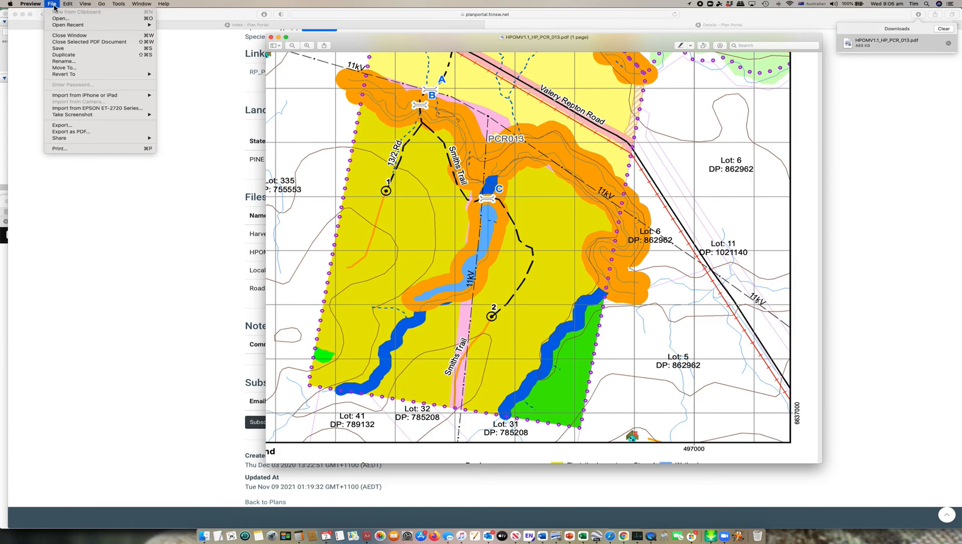
{"action": "left_click", "coordinate": [76, 131]}
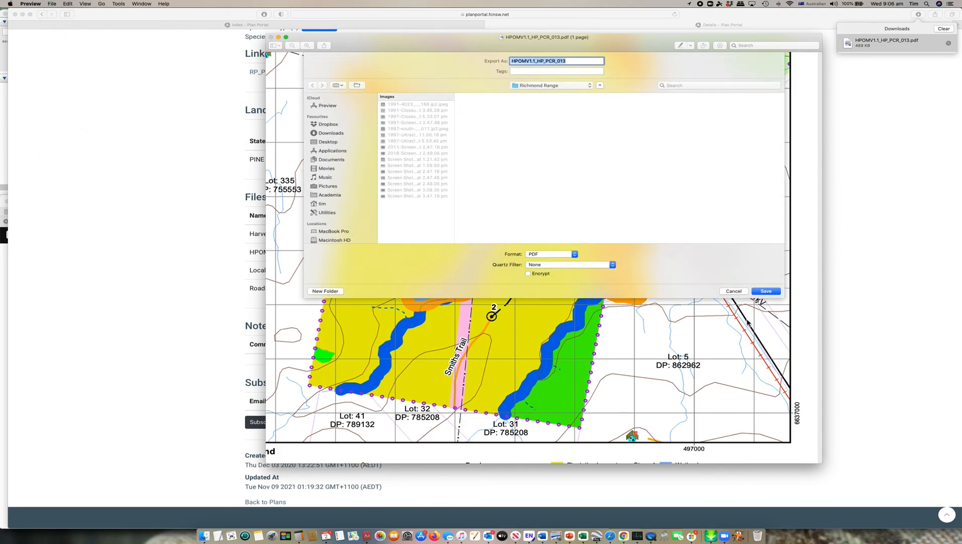
{"action": "left_click", "coordinate": [575, 255]}
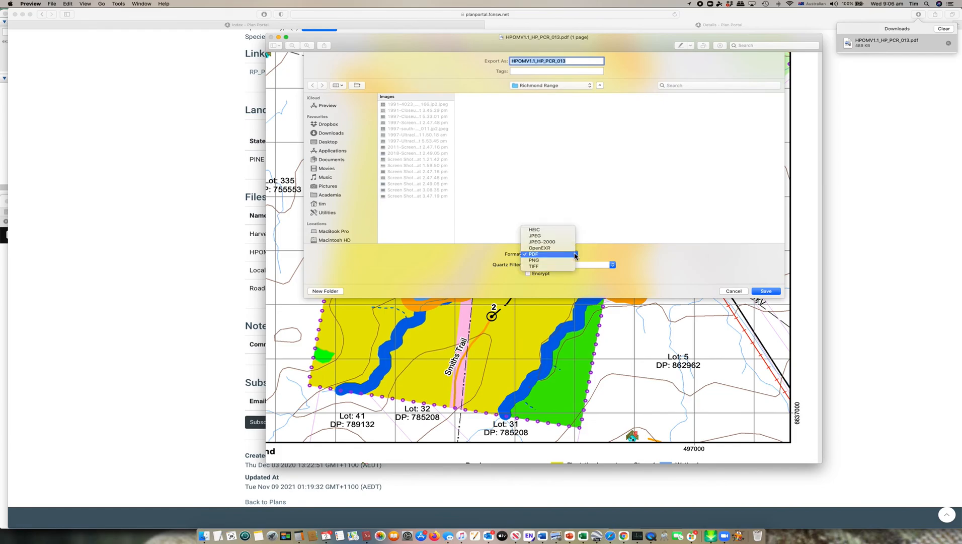
{"action": "left_click", "coordinate": [550, 236]}
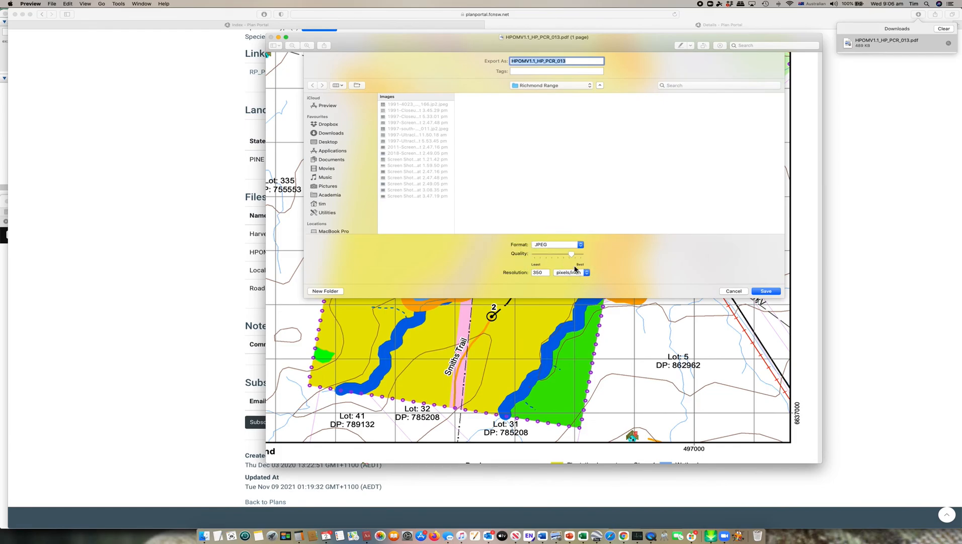
{"action": "left_click_drag", "start_coordinate": [575, 258], "coordinate": [580, 257]}
{"action": "left_click", "coordinate": [556, 86]}
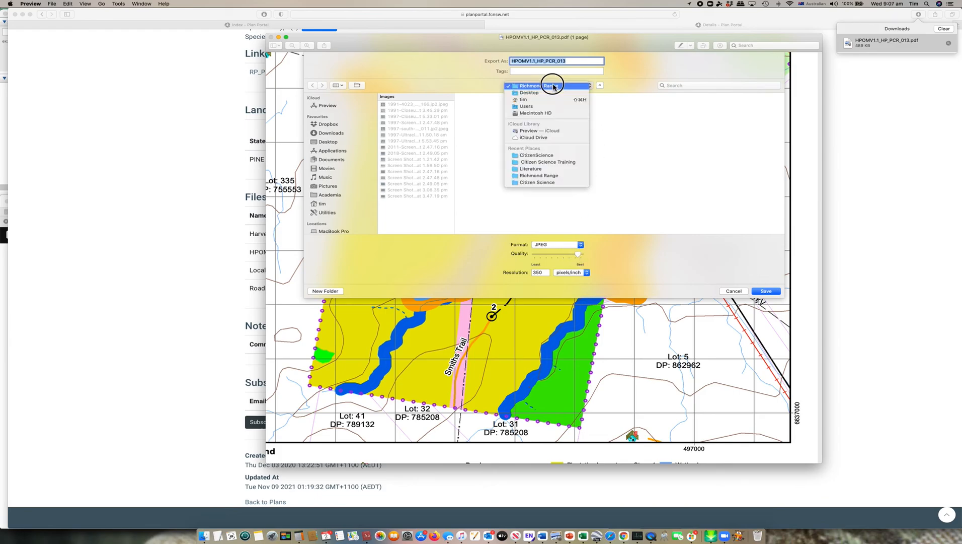
{"action": "left_click", "coordinate": [536, 155]}
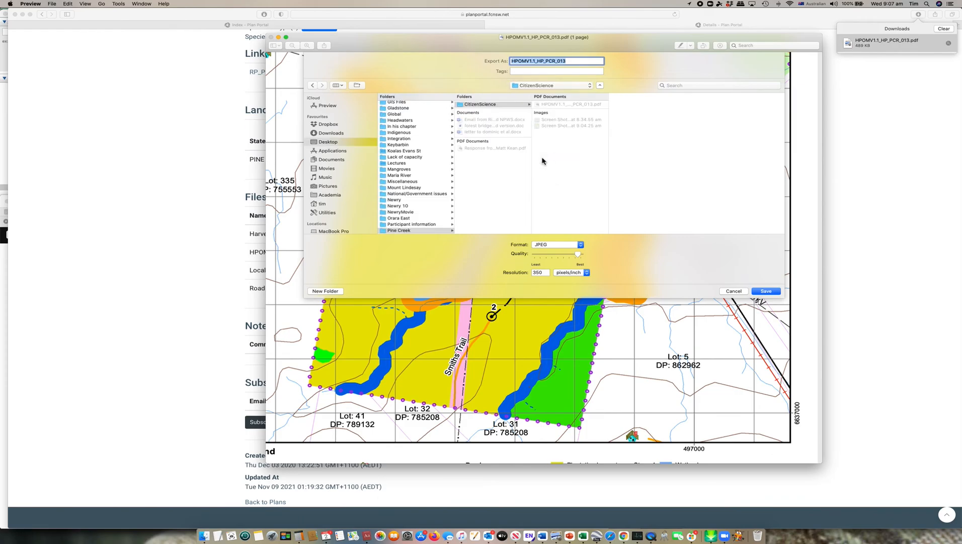
{"action": "left_click", "coordinate": [766, 291]}
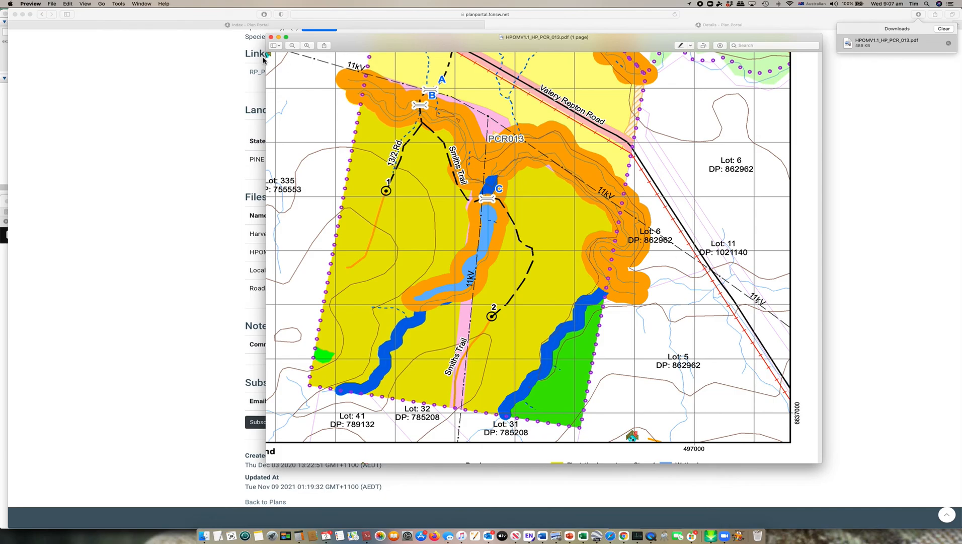
- Close the map PDF and switch to Google Earth Pro to show the wider area around the Pine Creek overlay
{"action": "left_click", "coordinate": [271, 37]}
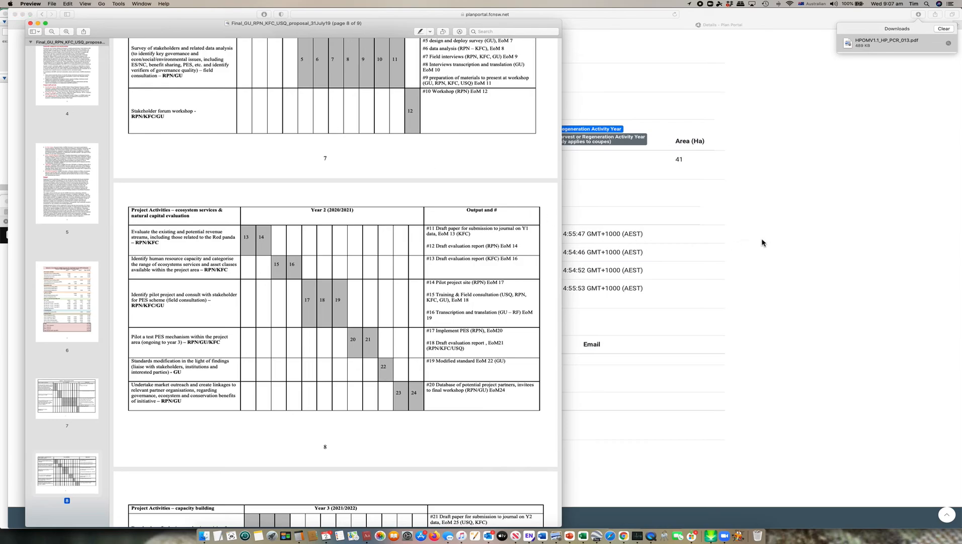
{"action": "left_click", "coordinate": [833, 229]}
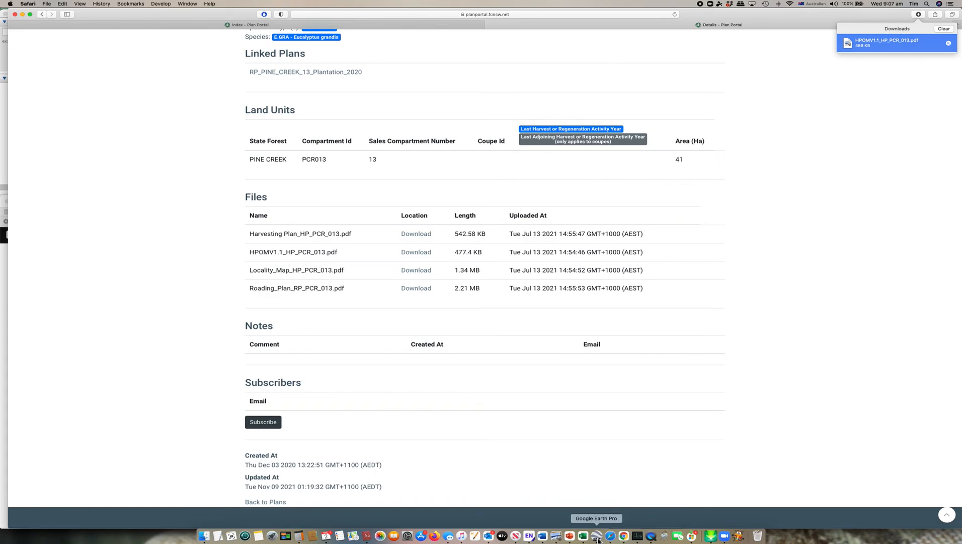
{"action": "left_click", "coordinate": [598, 537]}
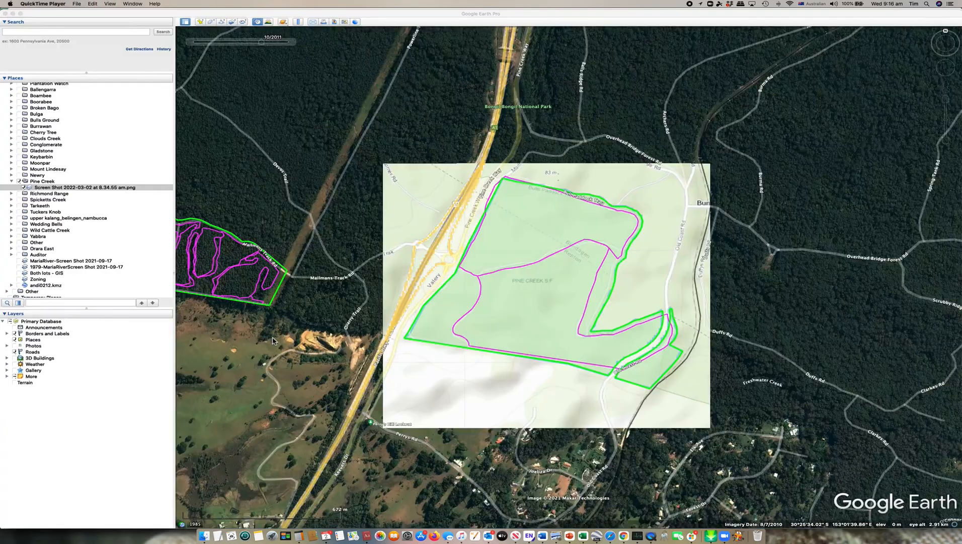
{"action": "scroll", "coordinate": [272, 341], "scroll_direction": "down", "scroll_amount": 5}
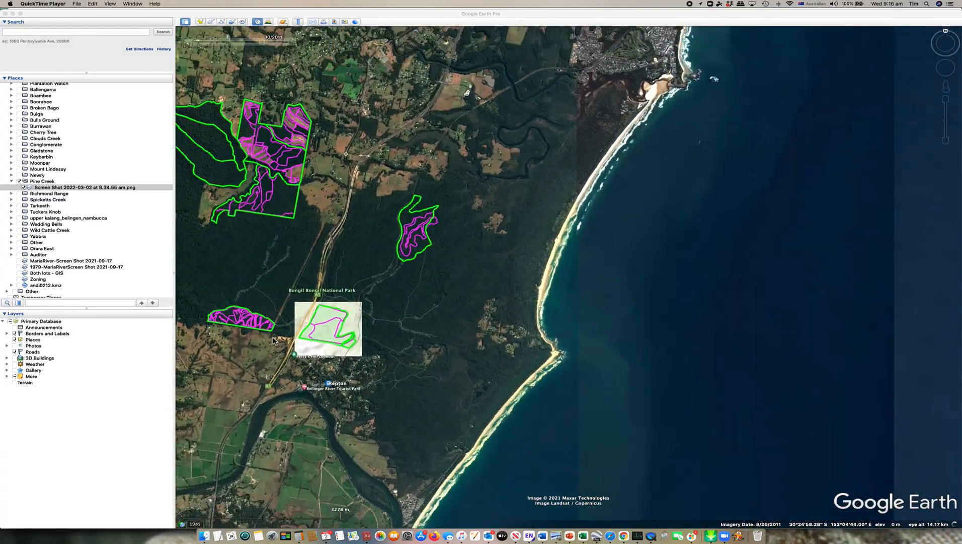
- Locate the small compartment on Valery Rd in Pine Creek and check its compartment ID in its attribute details
{"action": "left_click_drag", "start_coordinate": [224, 259], "coordinate": [378, 267]}
{"action": "scroll", "coordinate": [378, 267], "scroll_direction": "up", "scroll_amount": 3}
{"action": "left_click_drag", "start_coordinate": [282, 275], "coordinate": [537, 316]}
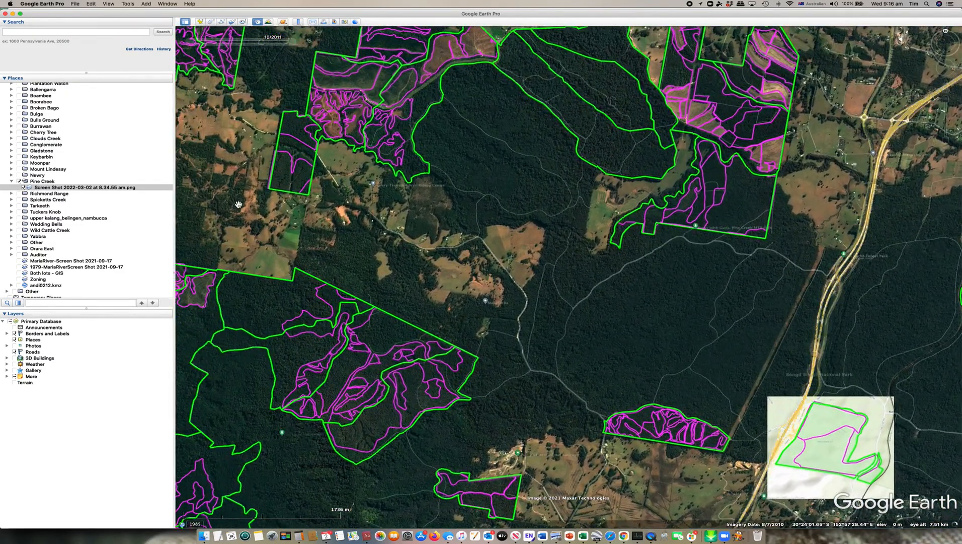
{"action": "left_click_drag", "start_coordinate": [255, 211], "coordinate": [345, 248]}
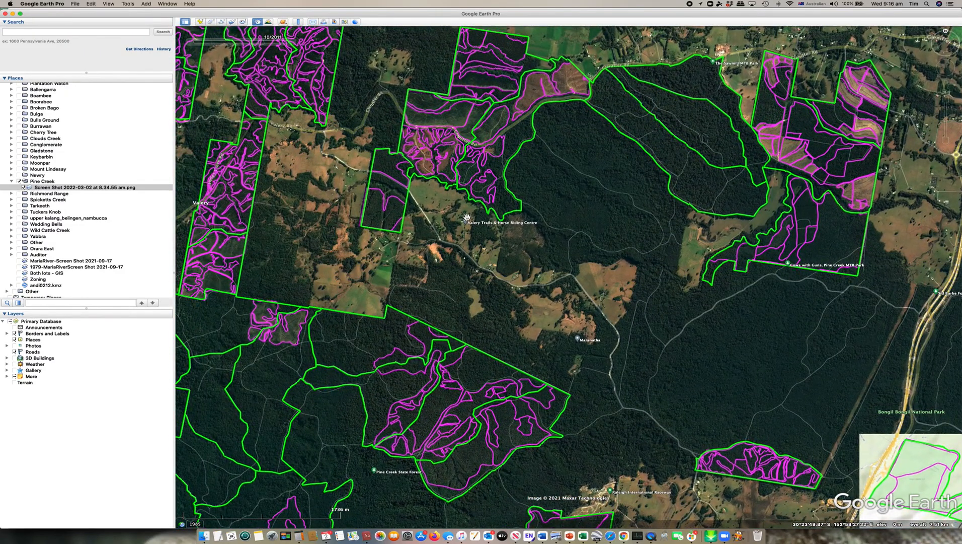
{"action": "scroll", "coordinate": [467, 218], "scroll_direction": "up", "scroll_amount": 2}
{"action": "scroll", "coordinate": [467, 217], "scroll_direction": "up", "scroll_amount": 1}
{"action": "left_click_drag", "start_coordinate": [439, 211], "coordinate": [565, 310]}
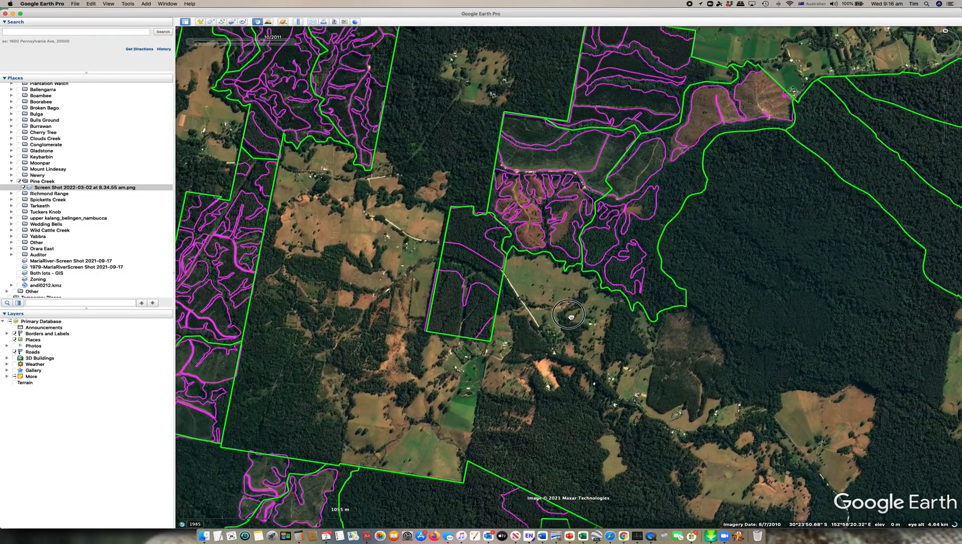
{"action": "scroll", "coordinate": [567, 311], "scroll_direction": "up", "scroll_amount": 2}
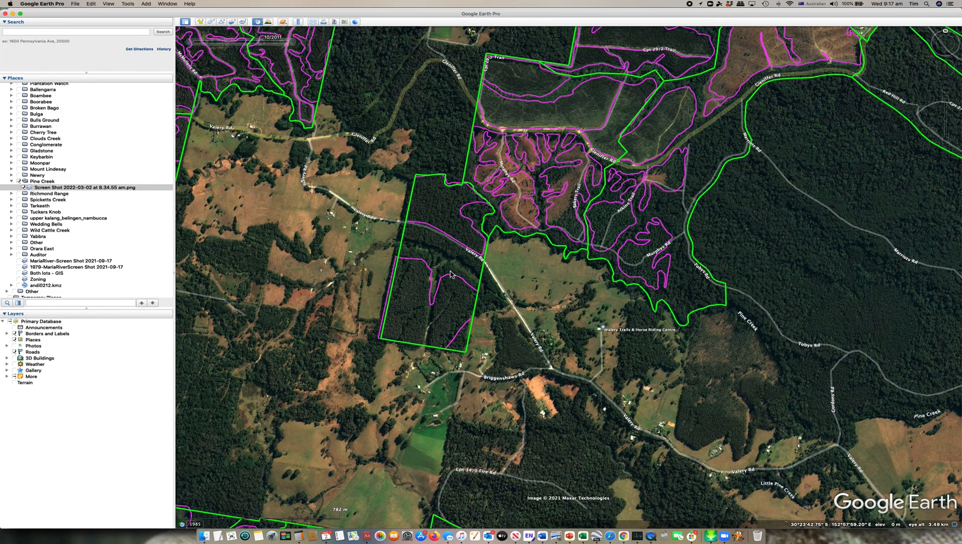
{"action": "left_click", "coordinate": [445, 253]}
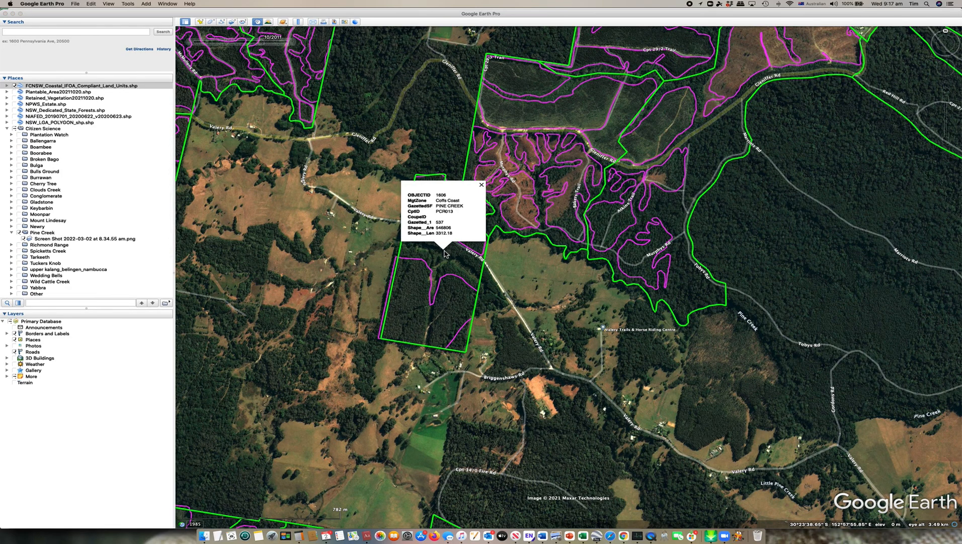
{"action": "left_click", "coordinate": [481, 185]}
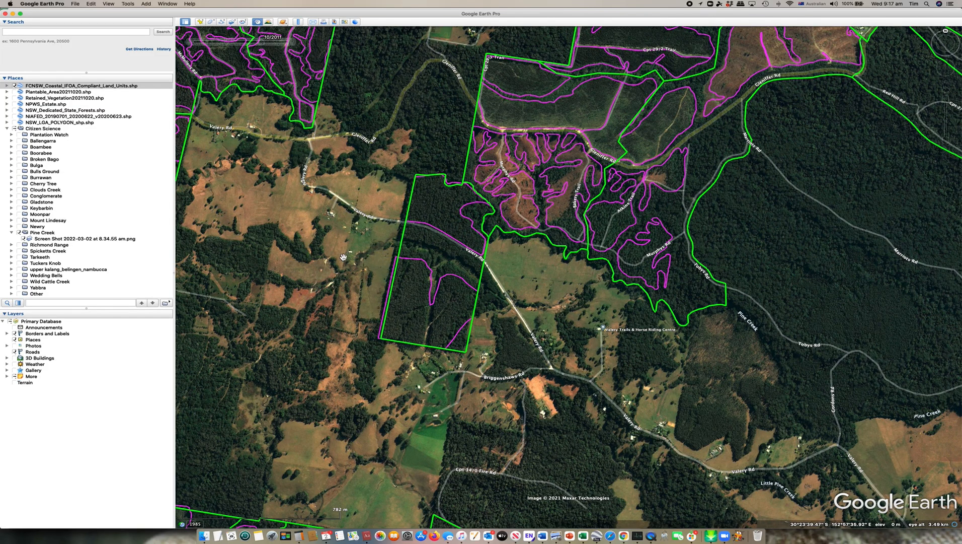
- Examine compartment PCR013 and the cleared plantation blocks around Murphys Rd against their green and magenta boundaries
{"action": "scroll", "coordinate": [345, 256], "scroll_direction": "up", "scroll_amount": 3}
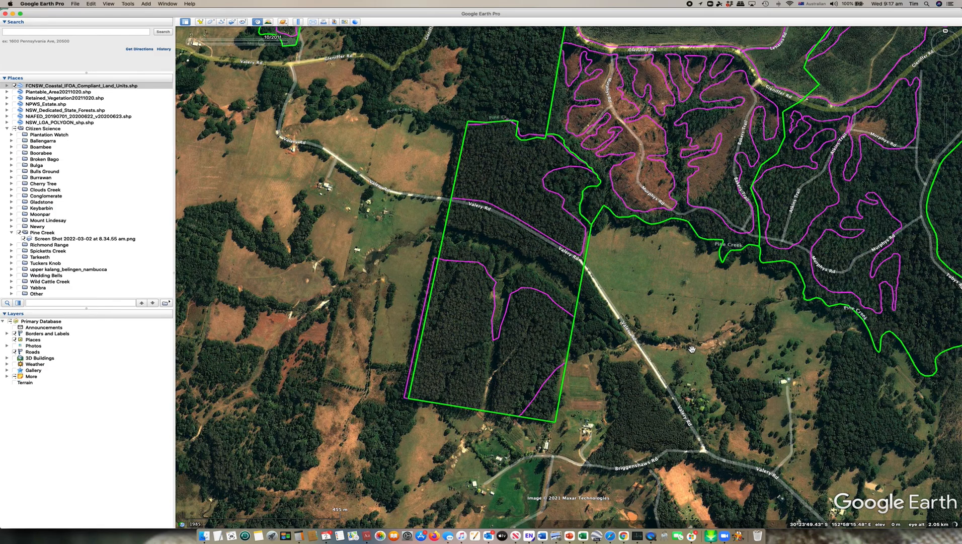
{"action": "scroll", "coordinate": [690, 347], "scroll_direction": "down", "scroll_amount": 2}
{"action": "scroll", "coordinate": [691, 347], "scroll_direction": "down", "scroll_amount": 2}
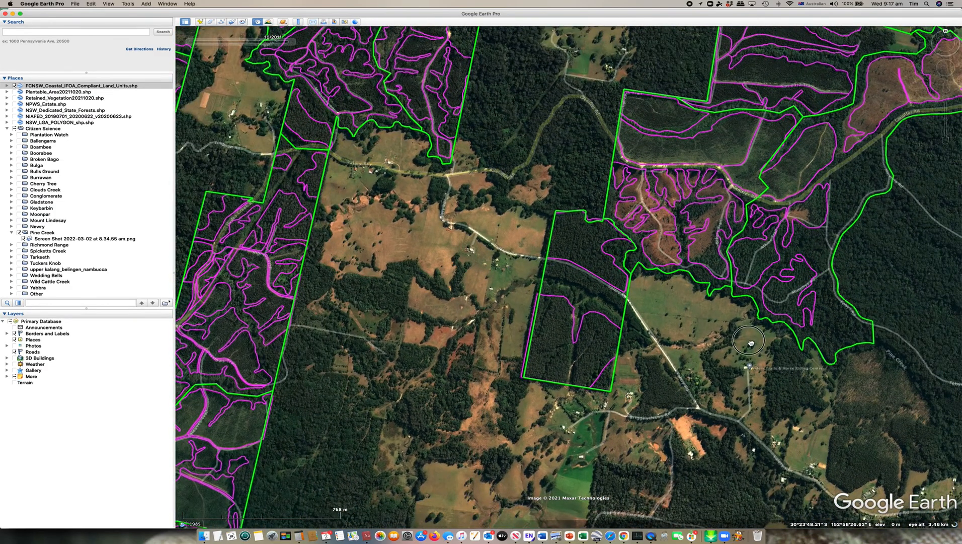
{"action": "left_click_drag", "start_coordinate": [743, 340], "coordinate": [649, 325]}
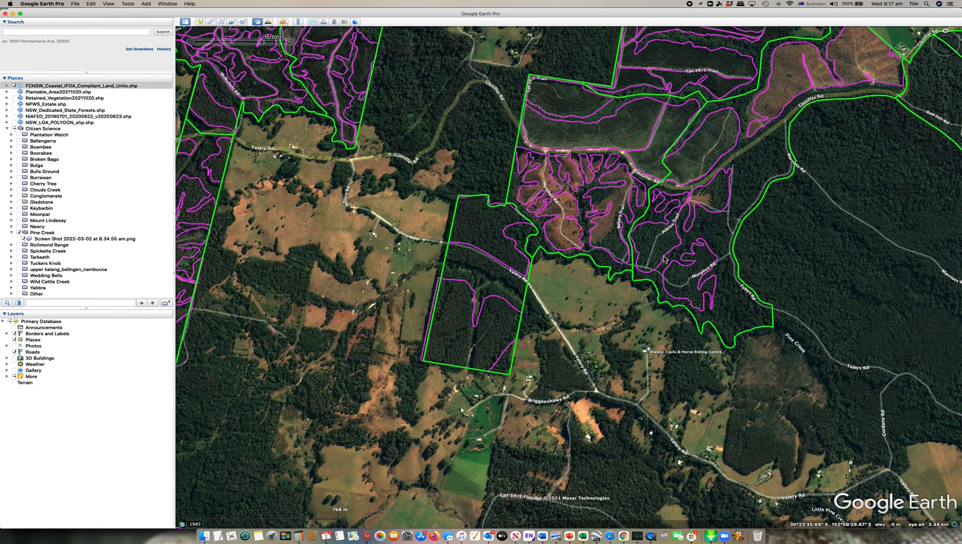
{"action": "scroll", "coordinate": [586, 209], "scroll_direction": "up", "scroll_amount": 3}
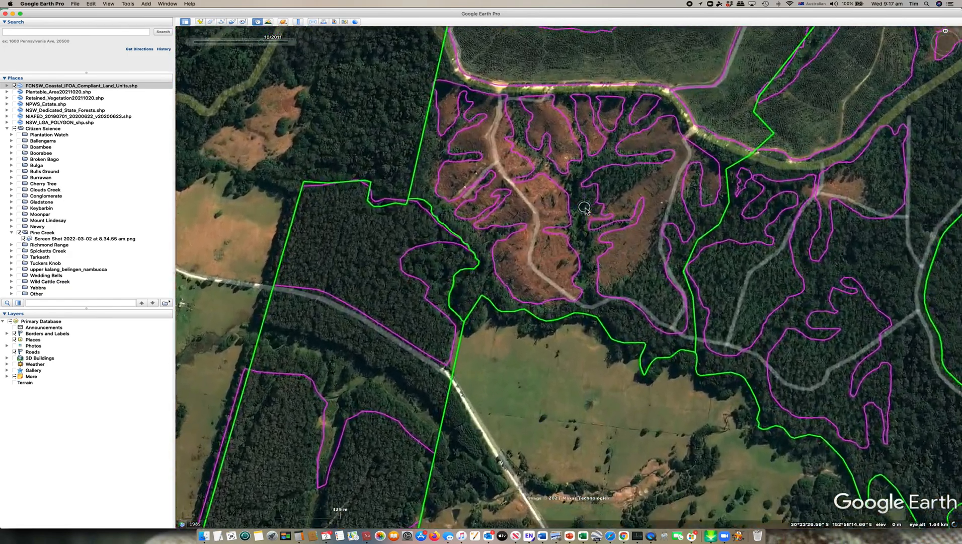
{"action": "scroll", "coordinate": [586, 209], "scroll_direction": "up", "scroll_amount": 3}
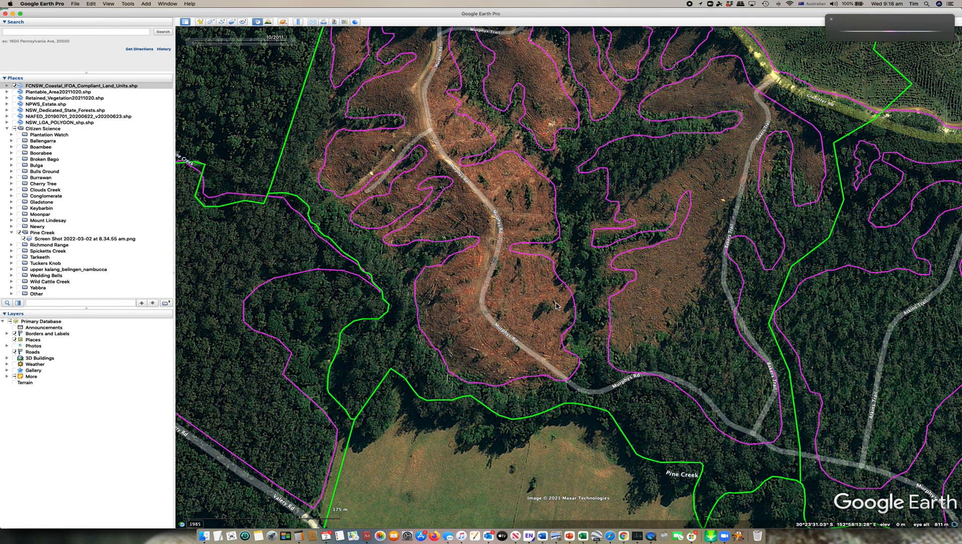
{"action": "scroll", "coordinate": [554, 305], "scroll_direction": "down", "scroll_amount": 3}
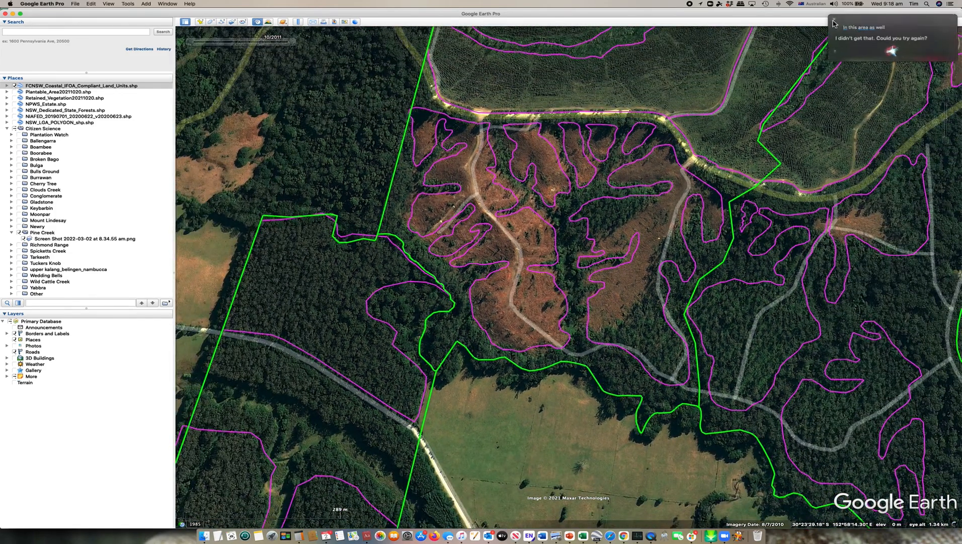
{"action": "left_click_drag", "start_coordinate": [322, 344], "coordinate": [479, 181]}
{"action": "scroll", "coordinate": [512, 292], "scroll_direction": "down", "scroll_amount": 2}
{"action": "scroll", "coordinate": [513, 293], "scroll_direction": "down", "scroll_amount": 4}
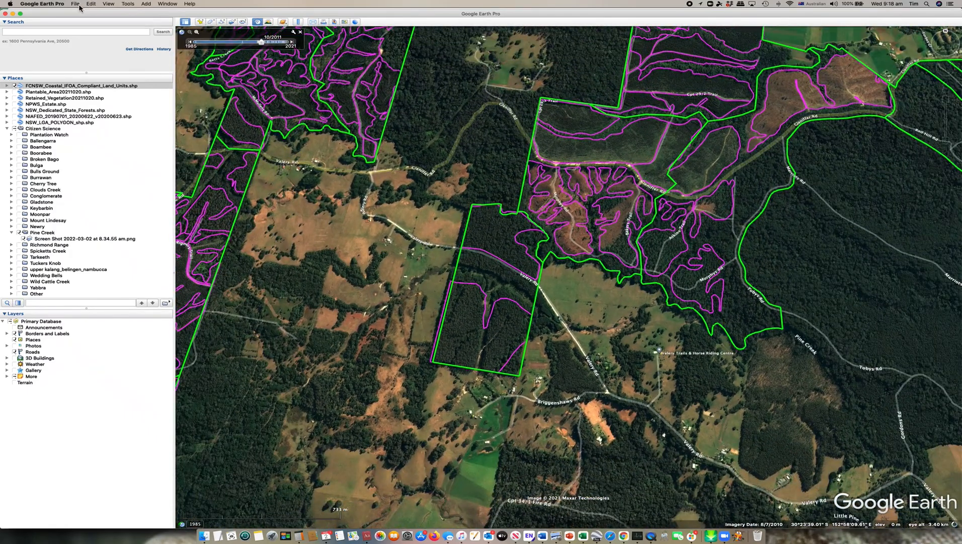
- Reset the map view's orientation and frame compartment PCR013 closely
{"action": "left_click", "coordinate": [109, 4]}
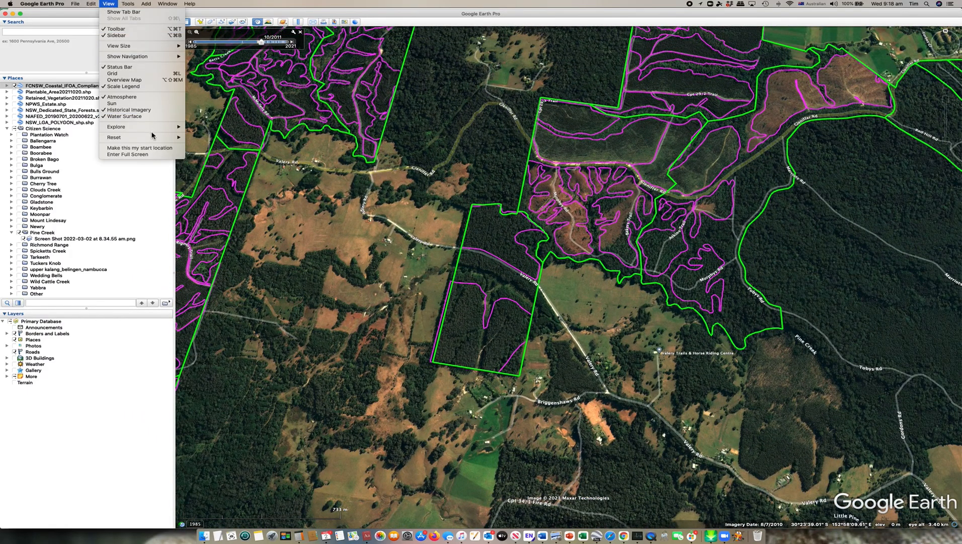
{"action": "mouse_move", "coordinate": [151, 137]}
{"action": "left_click", "coordinate": [207, 150]}
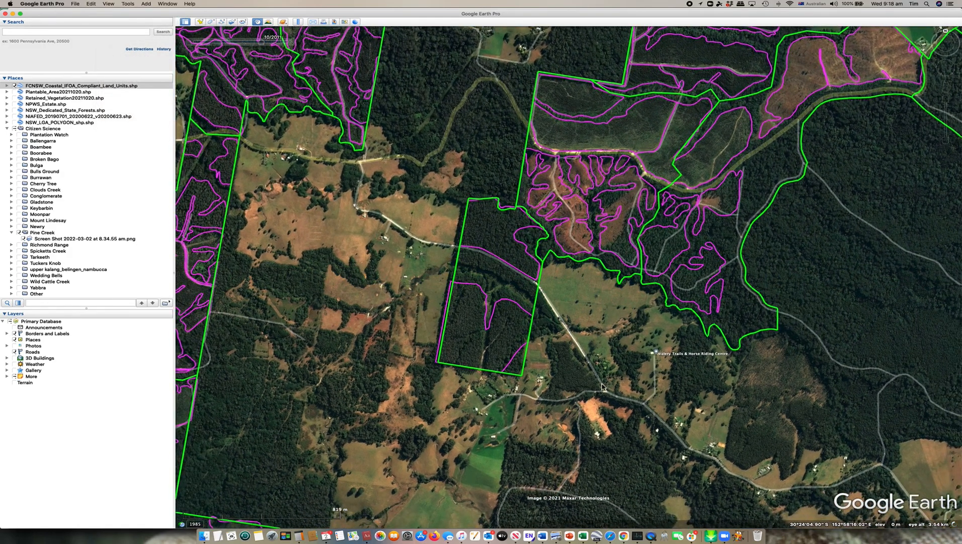
{"action": "scroll", "coordinate": [594, 345], "scroll_direction": "up", "scroll_amount": 5}
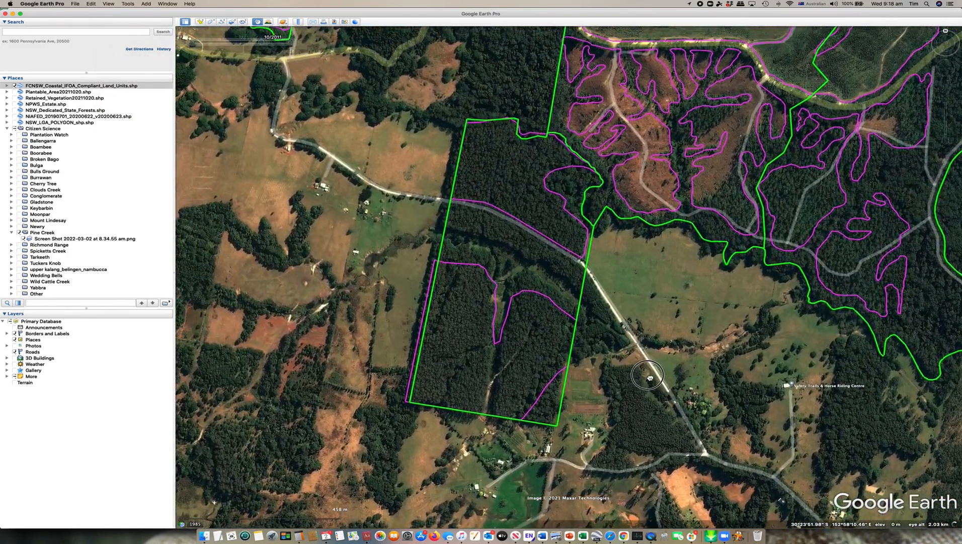
- Start a new image overlay and shrink its frame to a portrait shape around compartment PCR013
{"action": "left_click", "coordinate": [233, 22]}
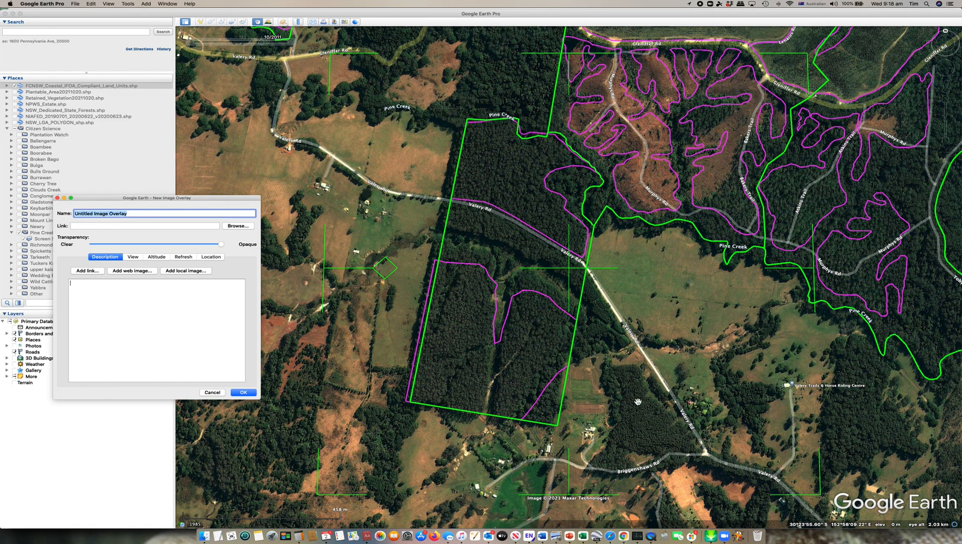
{"action": "left_click_drag", "start_coordinate": [808, 54], "coordinate": [702, 85]}
{"action": "left_click_drag", "start_coordinate": [519, 288], "coordinate": [548, 282]}
{"action": "left_click_drag", "start_coordinate": [736, 491], "coordinate": [676, 478]}
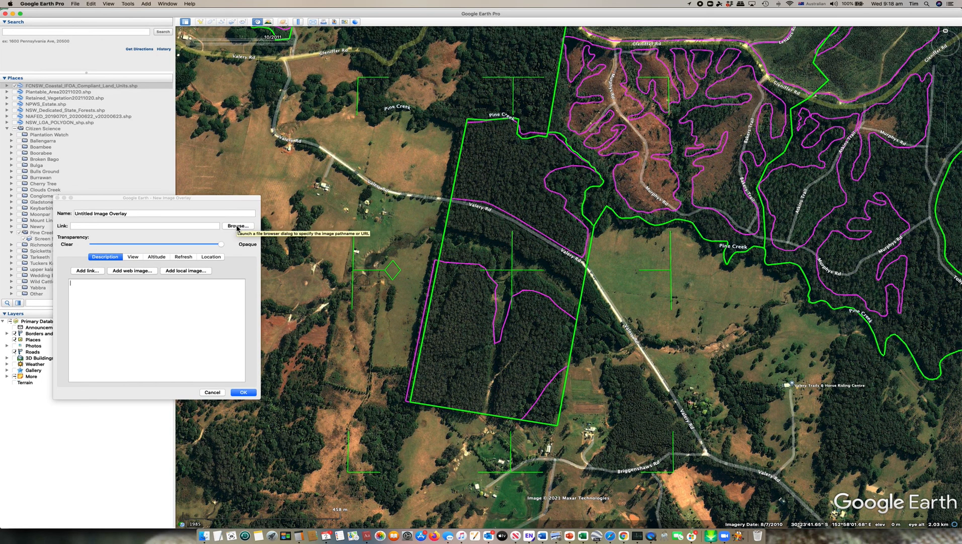
- Load the HPOMV1.1_HP_PCR_013 JPEG from the CitizenScience folder as the overlay's image
{"action": "left_click", "coordinate": [237, 226]}
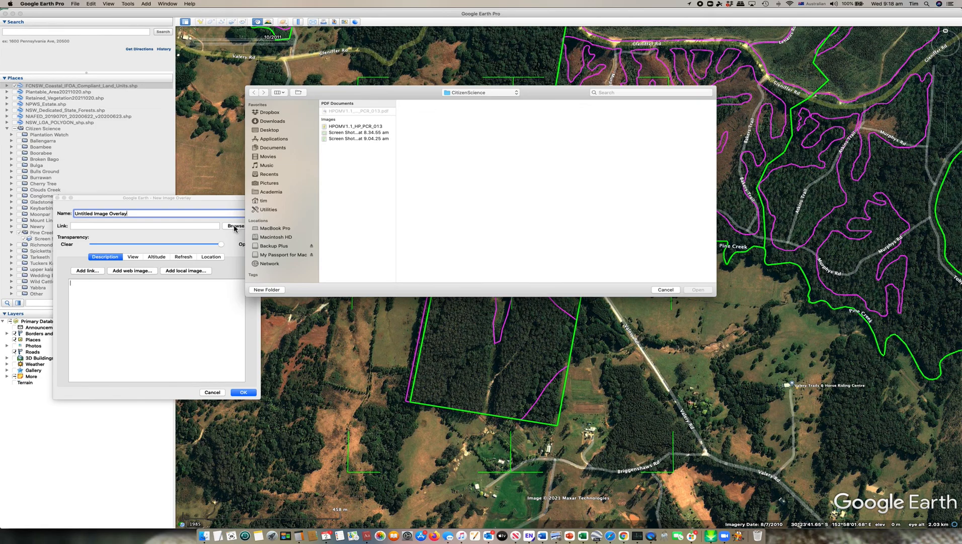
{"action": "left_click", "coordinate": [344, 127]}
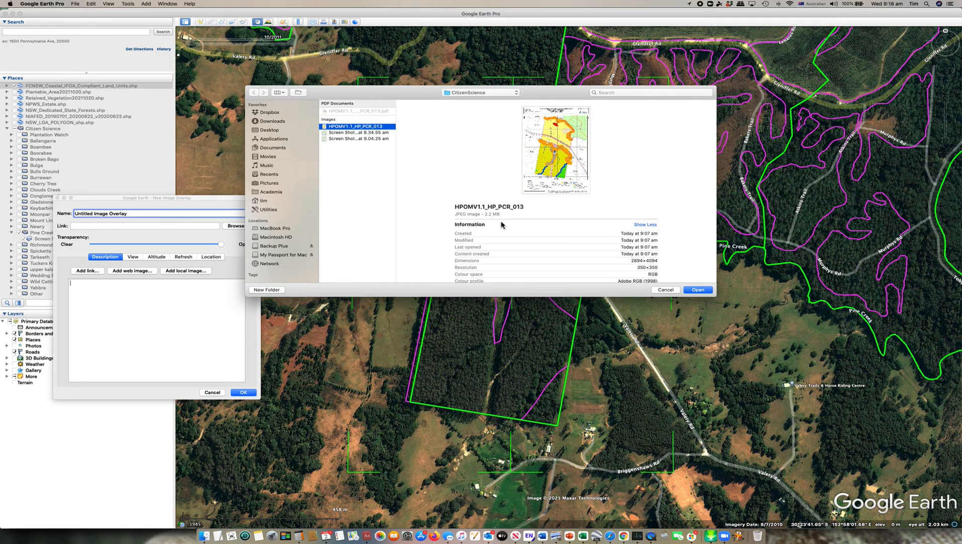
{"action": "left_click", "coordinate": [702, 292]}
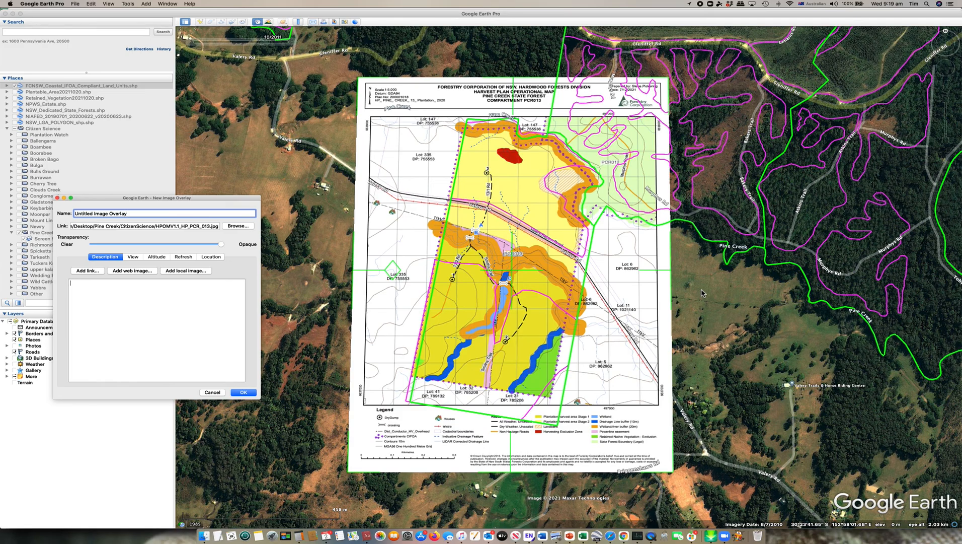
- Enlarge the harvest plan overlay slightly and reposition it over the green outline of compartment PCR013
{"action": "left_click_drag", "start_coordinate": [511, 272], "coordinate": [509, 297]}
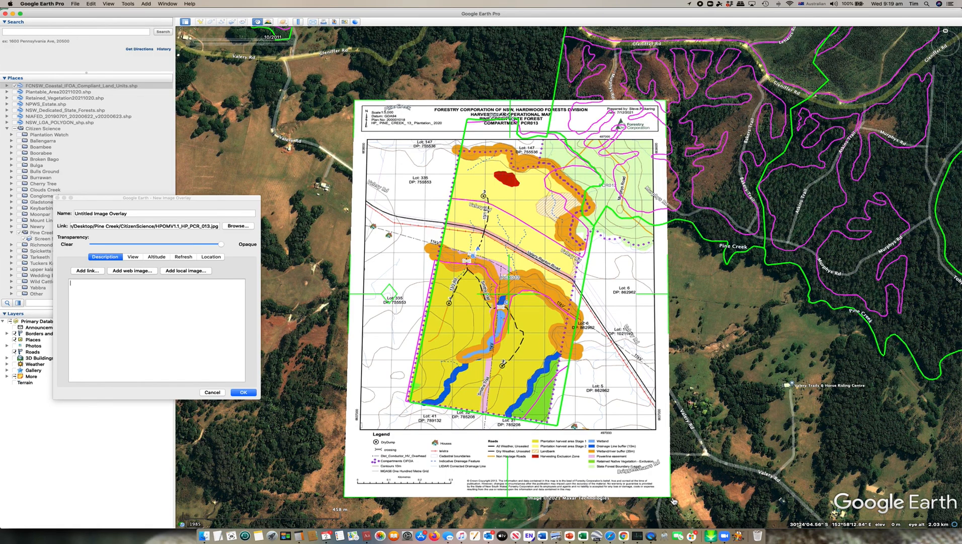
{"action": "left_click_drag", "start_coordinate": [675, 500], "coordinate": [688, 516]}
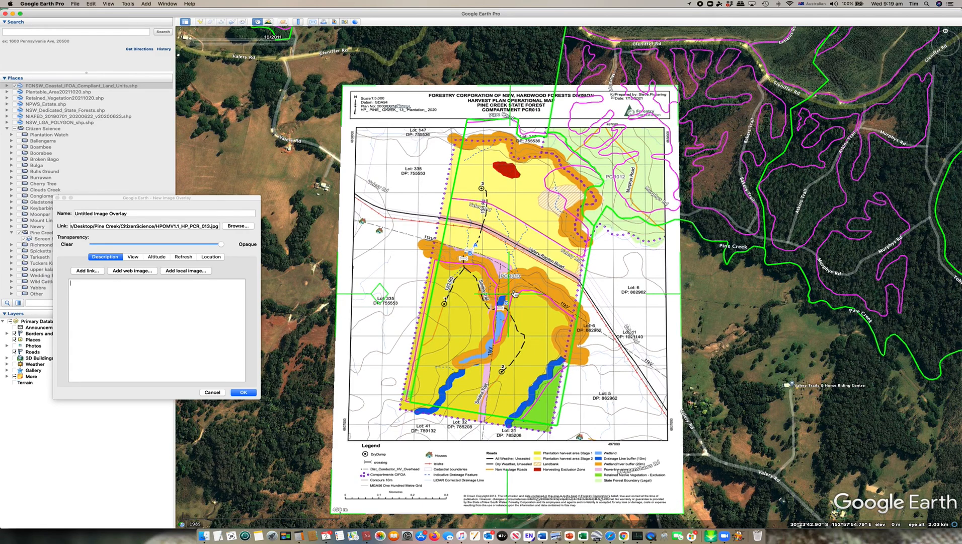
{"action": "left_click_drag", "start_coordinate": [513, 297], "coordinate": [519, 290]}
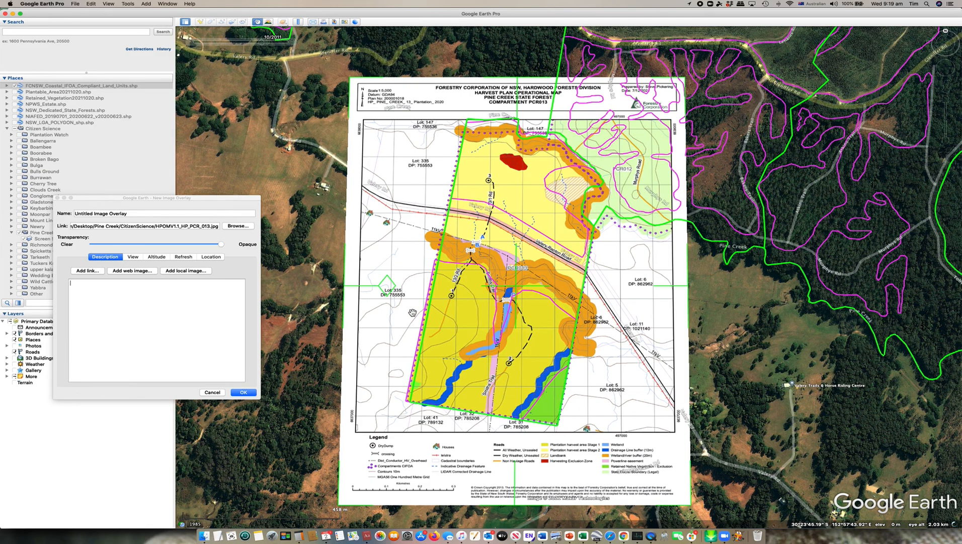
- Check the overlay's fit up close and nudge it north to match the compartment's creek boundary, dismissing the voice assistant pop-up
{"action": "scroll", "coordinate": [413, 313], "scroll_direction": "up", "scroll_amount": 3}
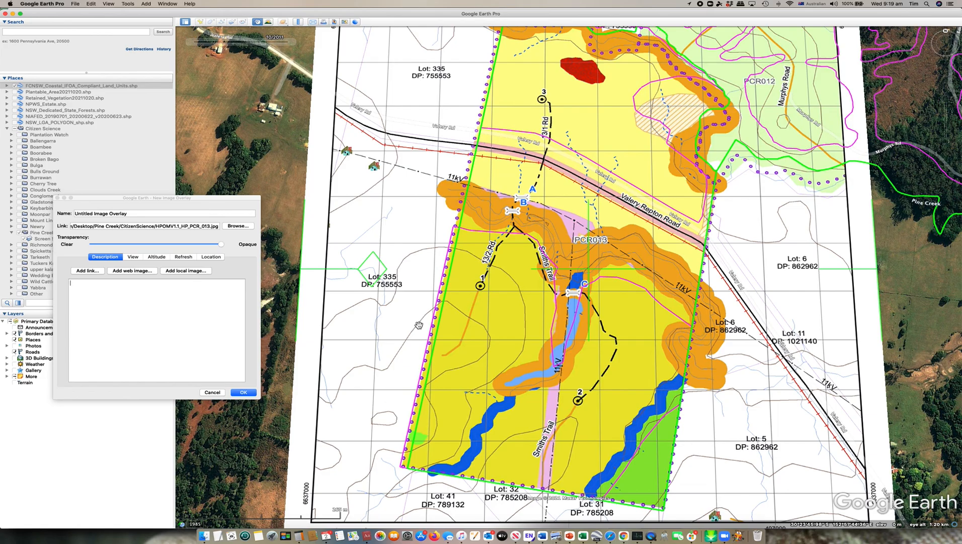
{"action": "scroll", "coordinate": [466, 358], "scroll_direction": "down", "scroll_amount": 5}
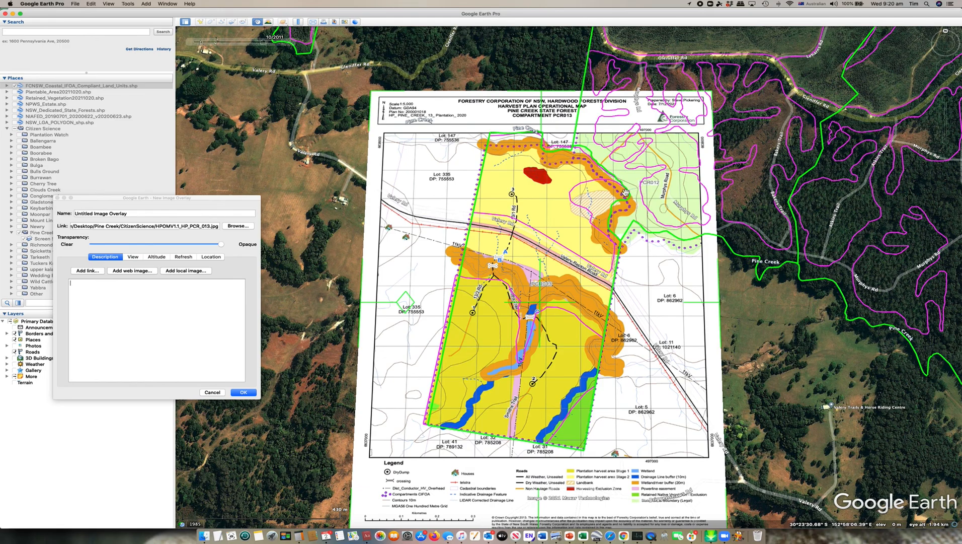
{"action": "scroll", "coordinate": [612, 198], "scroll_direction": "up", "scroll_amount": 3}
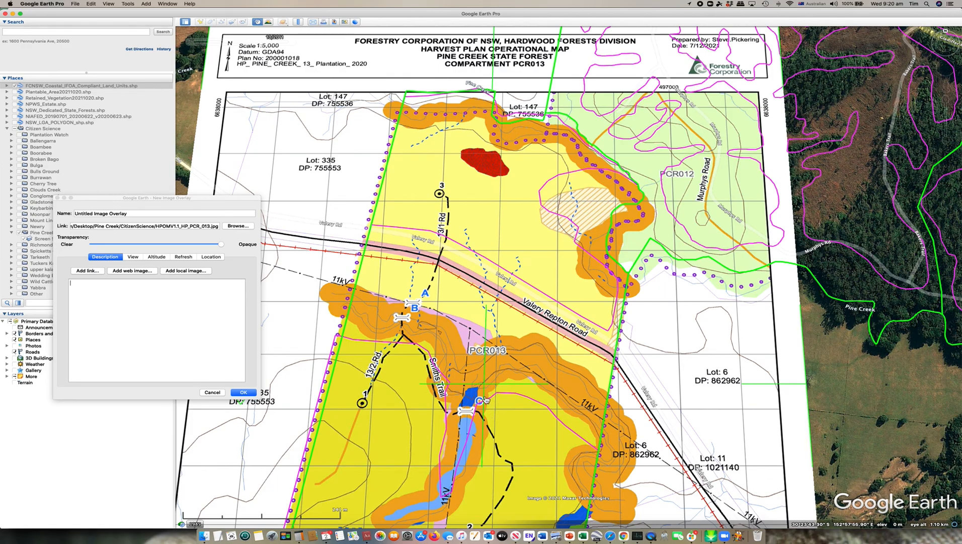
{"action": "left_click", "coordinate": [484, 382]}
{"action": "left_click_drag", "start_coordinate": [484, 381], "coordinate": [485, 364]}
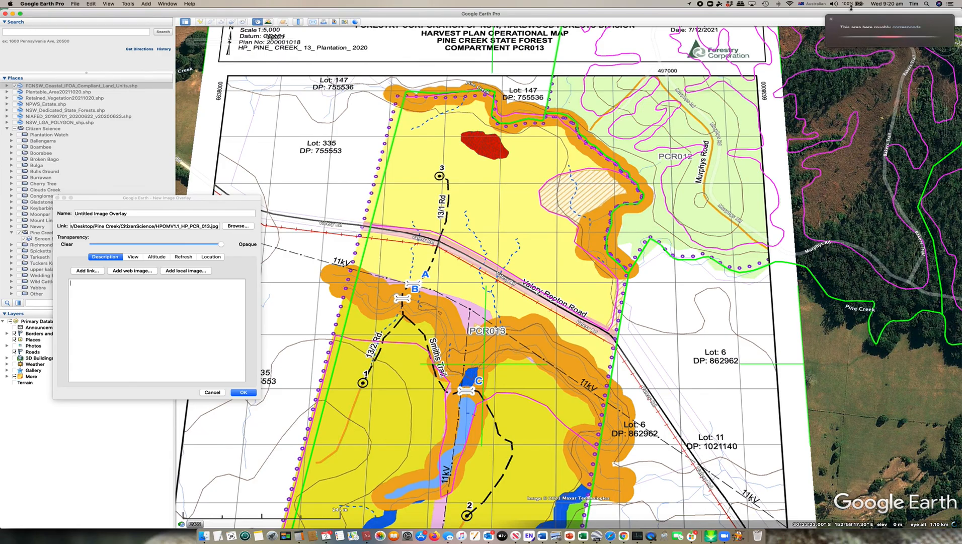
{"action": "left_click", "coordinate": [832, 21]}
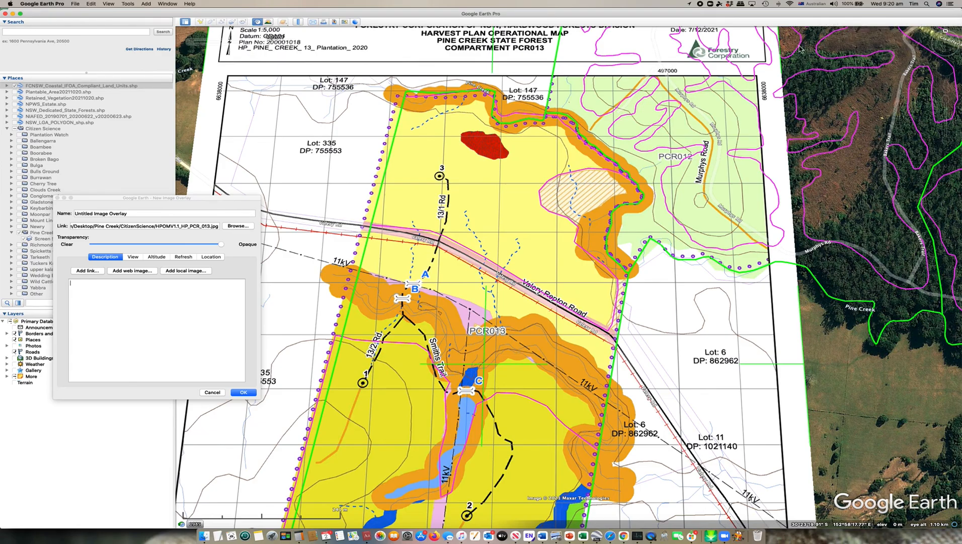
- Refine the overlay's fit by stretching its southeast corner, shifting it east and pulling its northeast corner inward along the PCR013 outline
{"action": "scroll", "coordinate": [667, 317], "scroll_direction": "down", "scroll_amount": 3}
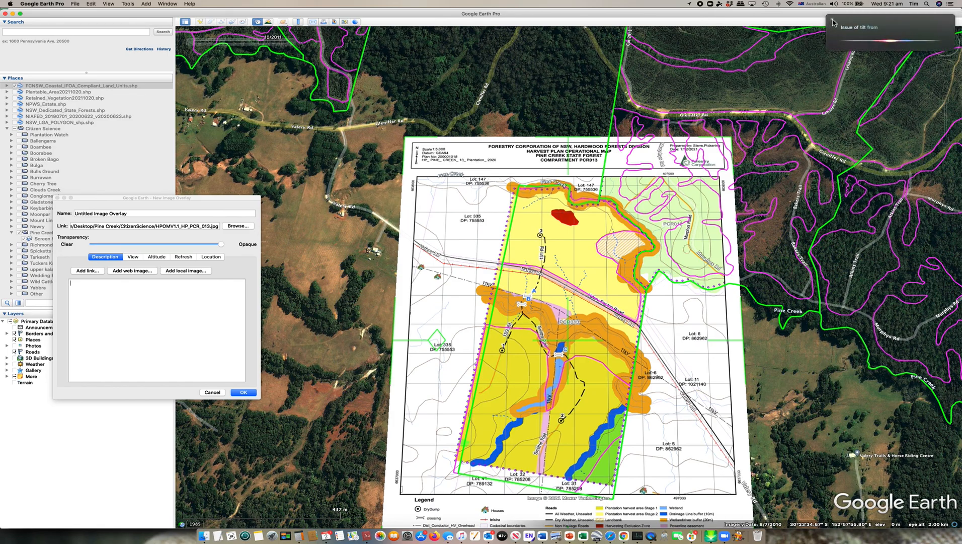
{"action": "left_click", "coordinate": [832, 23]}
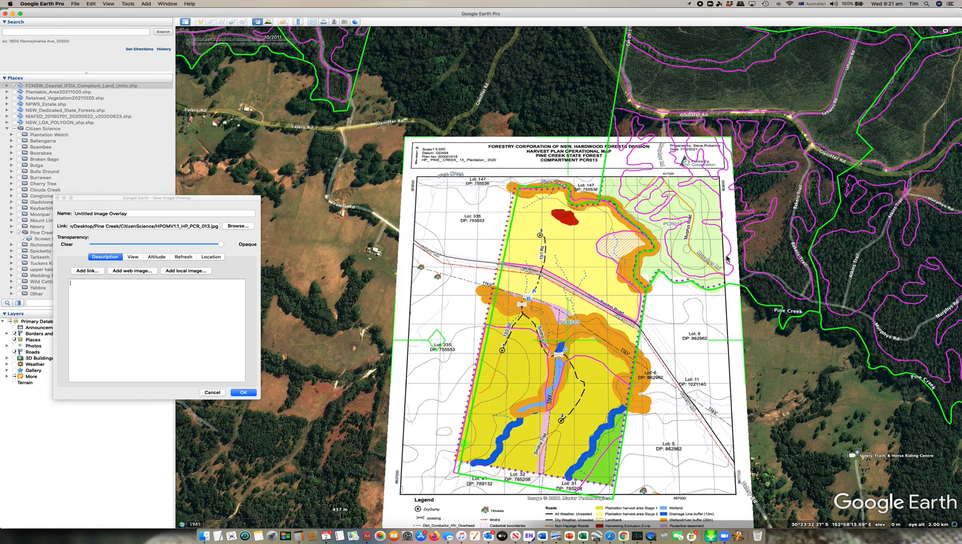
{"action": "left_click_drag", "start_coordinate": [778, 352], "coordinate": [767, 264]}
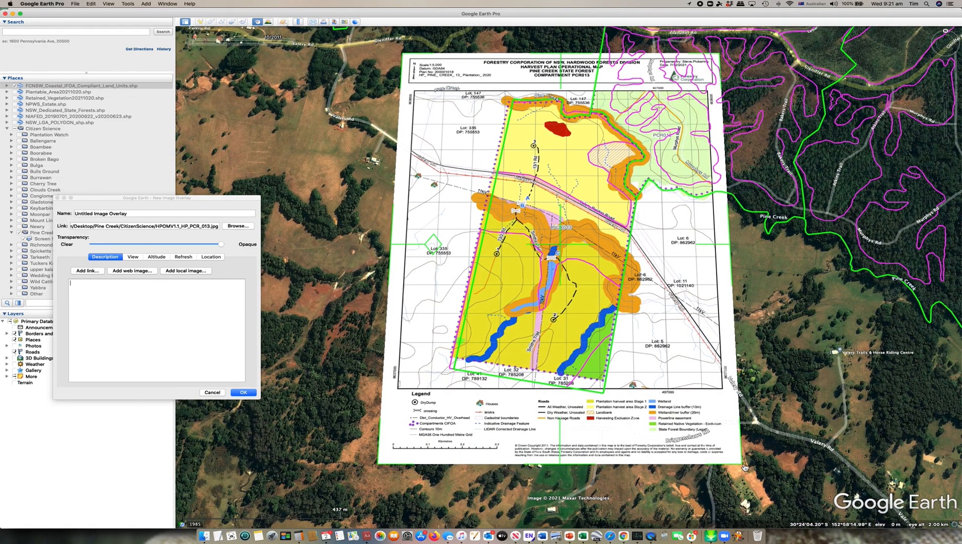
{"action": "left_click_drag", "start_coordinate": [742, 456], "coordinate": [746, 486]}
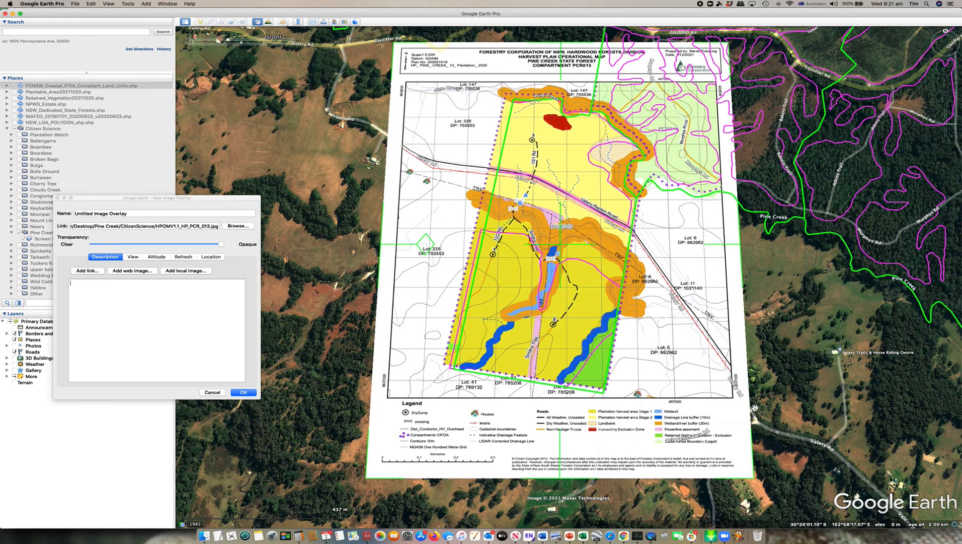
{"action": "left_click_drag", "start_coordinate": [564, 249], "coordinate": [574, 251]}
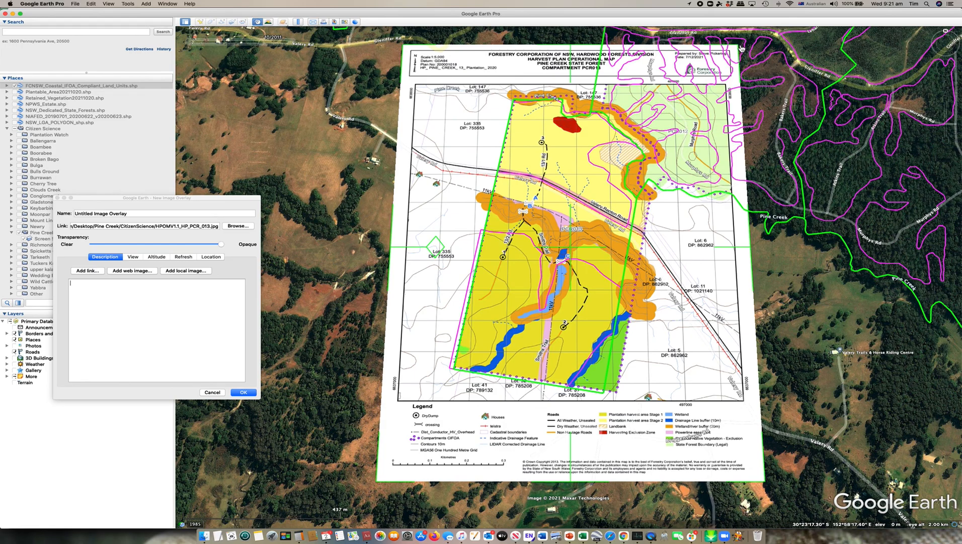
{"action": "left_click_drag", "start_coordinate": [742, 48], "coordinate": [724, 55]}
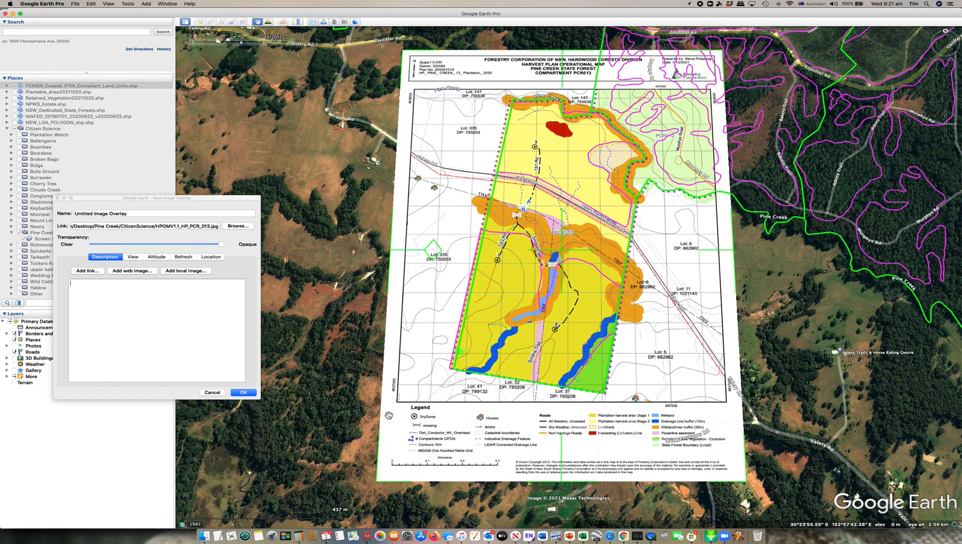
- Pull the overlay's southwest corner slightly inward and shift the whole harvest plan a touch west to match the PCR013 outline
{"action": "left_click_drag", "start_coordinate": [379, 486], "coordinate": [382, 484]}
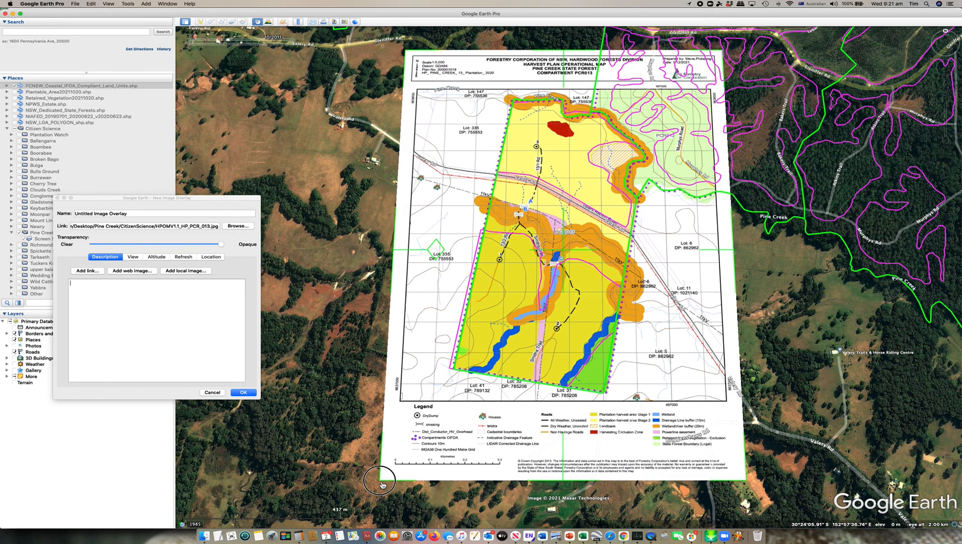
{"action": "left_click_drag", "start_coordinate": [381, 485], "coordinate": [382, 484]}
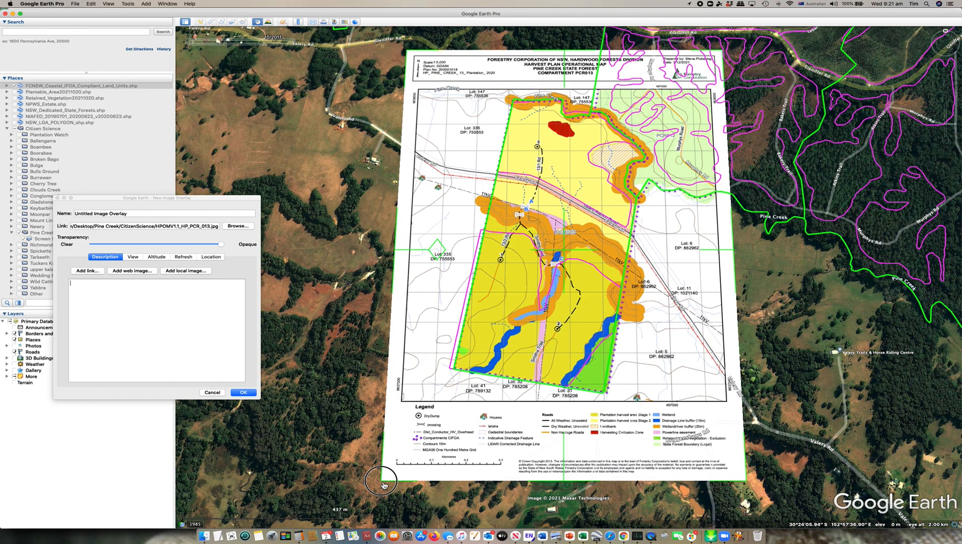
{"action": "left_click", "coordinate": [566, 253]}
{"action": "left_click_drag", "start_coordinate": [566, 253], "coordinate": [565, 253]}
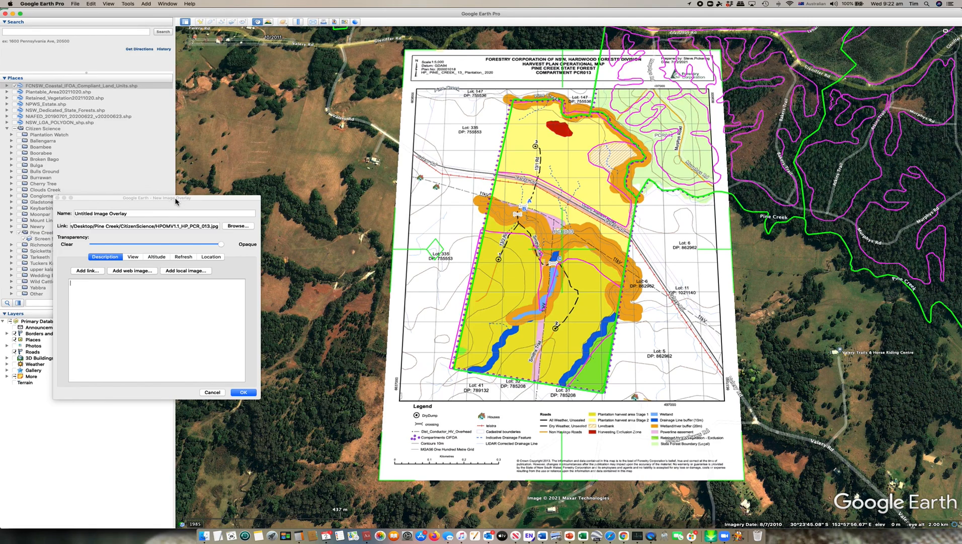
- Make the harvest plan overlay semi-transparent, slightly clearer than midway, so the satellite imagery shows through, and save the overlay
{"action": "left_click_drag", "start_coordinate": [175, 201], "coordinate": [305, 107]}
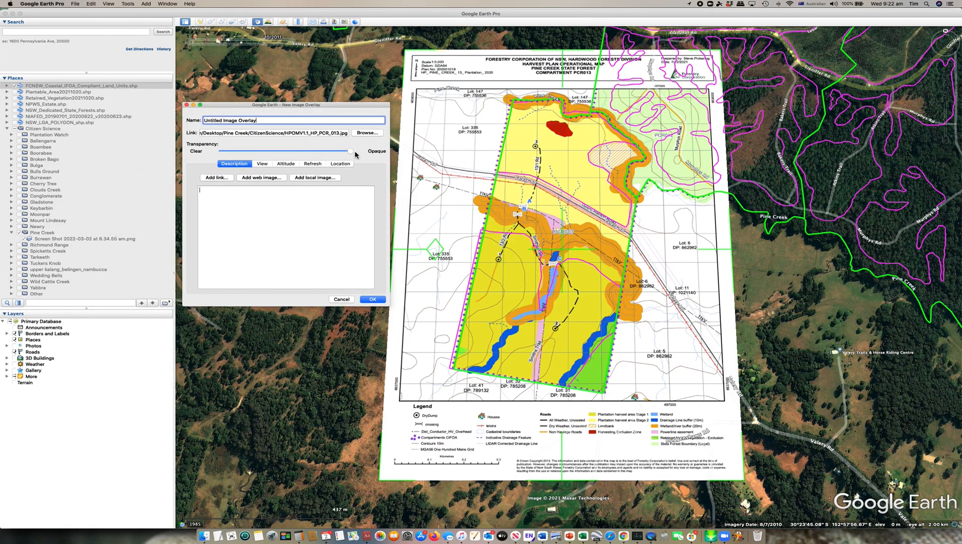
{"action": "left_click_drag", "start_coordinate": [350, 152], "coordinate": [272, 156]}
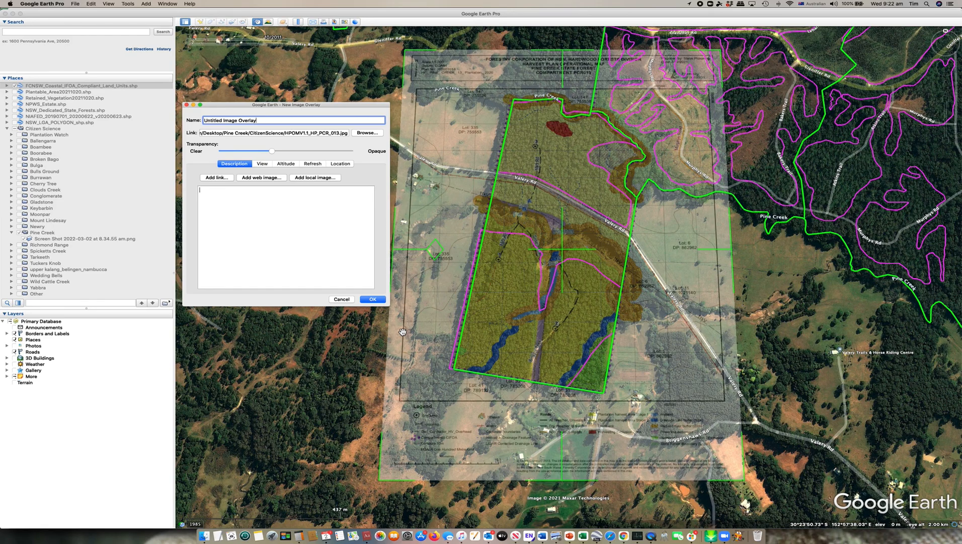
{"action": "left_click", "coordinate": [373, 299]}
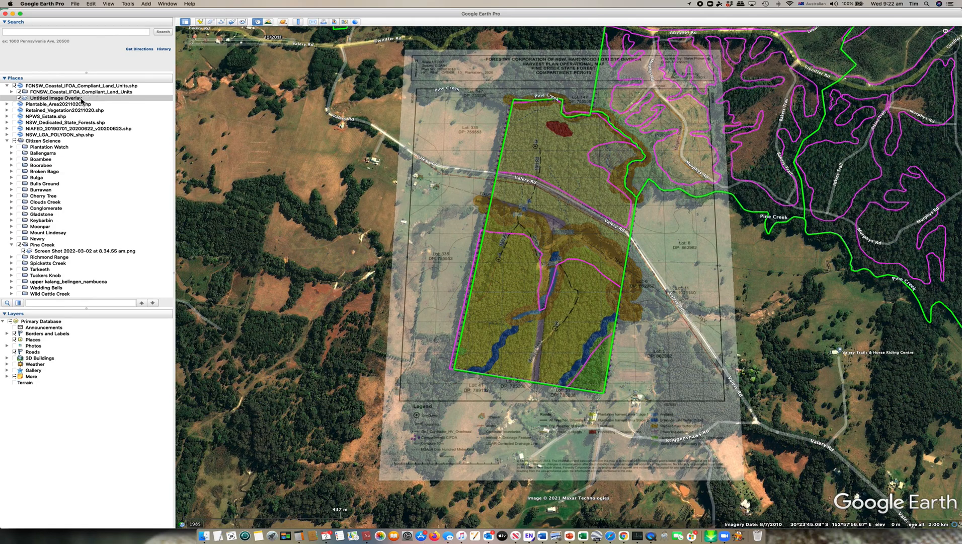
- Move the untitled overlay into the Pine Creek folder and rename it HPOMV1.1_HP_PCR_013.jpg, reusing the file name from its image link
{"action": "left_click_drag", "start_coordinate": [81, 98], "coordinate": [74, 257]}
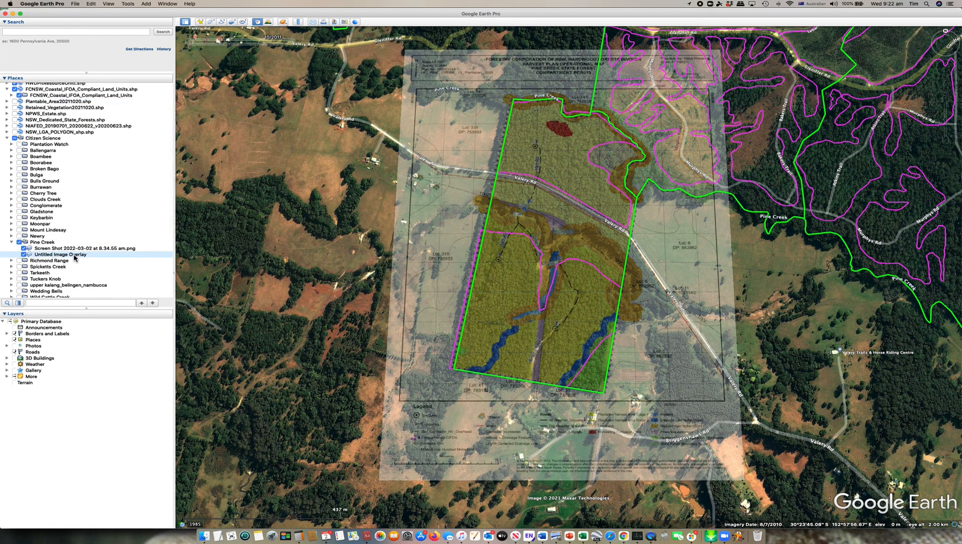
{"action": "right_click", "coordinate": [75, 258]}
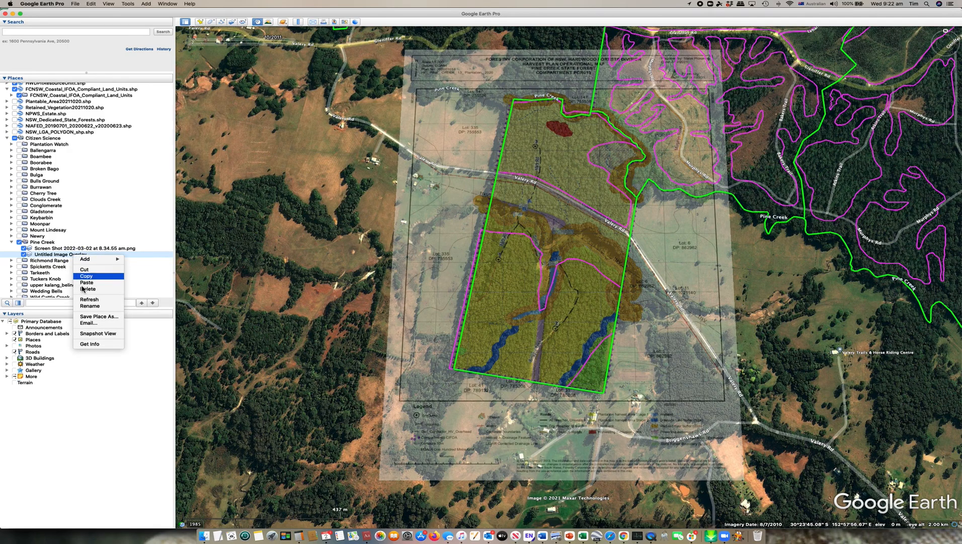
{"action": "left_click", "coordinate": [91, 343]}
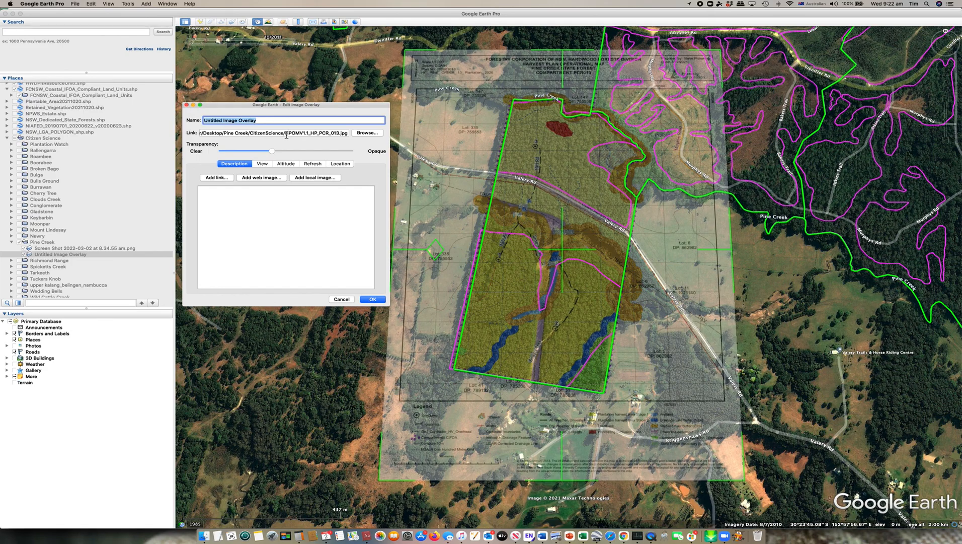
{"action": "left_click_drag", "start_coordinate": [288, 134], "coordinate": [354, 138]}
{"action": "key", "text": "super+c"}
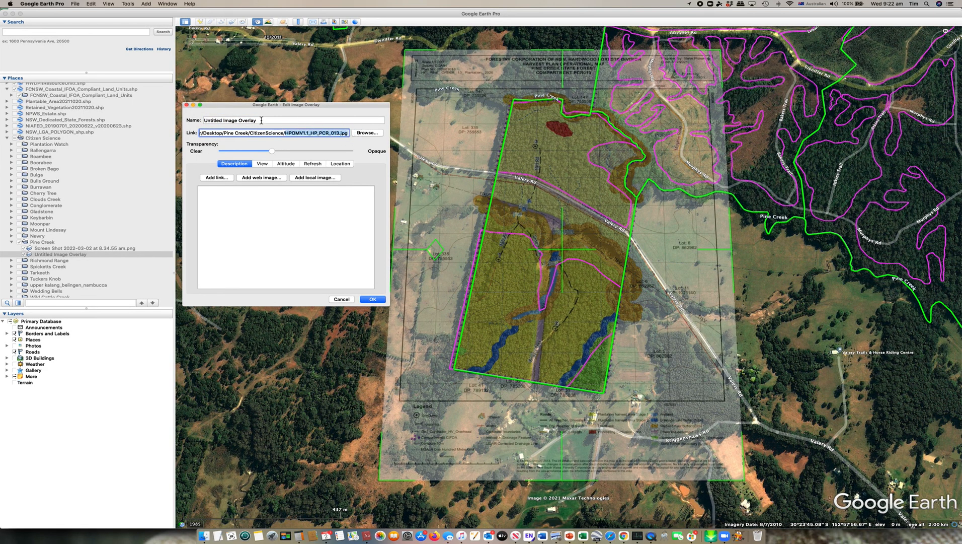
{"action": "left_click_drag", "start_coordinate": [260, 121], "coordinate": [196, 117]}
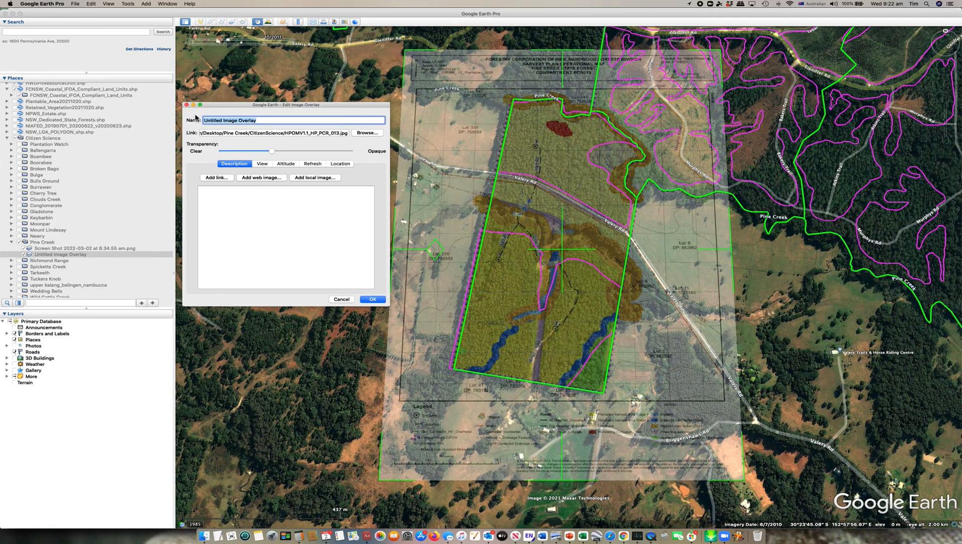
{"action": "key", "text": "super+v"}
{"action": "left_click", "coordinate": [373, 299]}
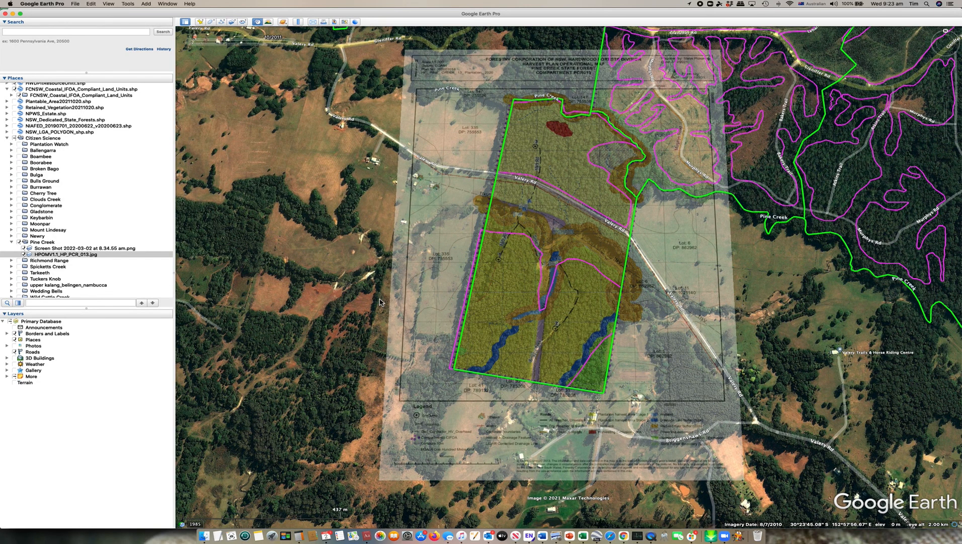
- Reset both the tilt and compass of the map view so it looks straight down with north up
{"action": "left_click", "coordinate": [108, 4]}
{"action": "mouse_move", "coordinate": [166, 137]}
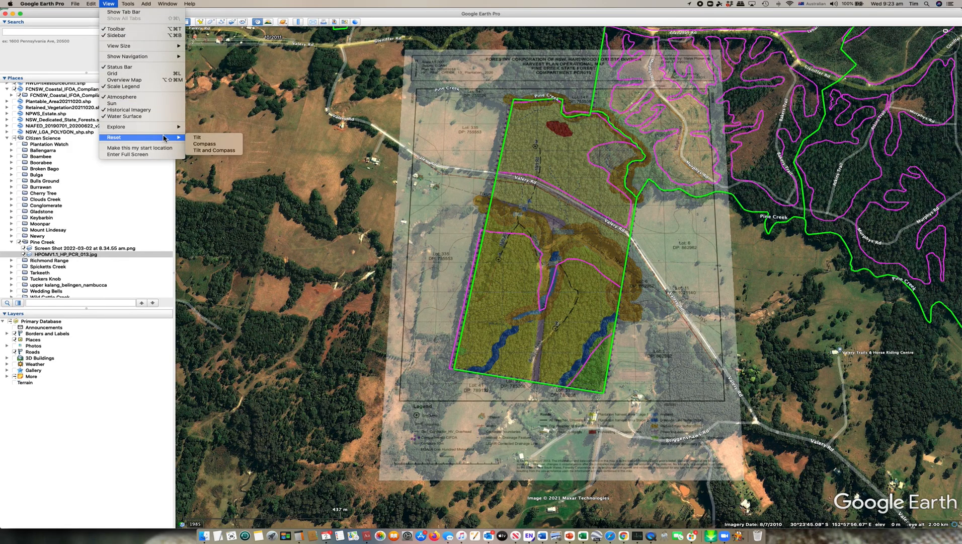
{"action": "left_click", "coordinate": [211, 151]}
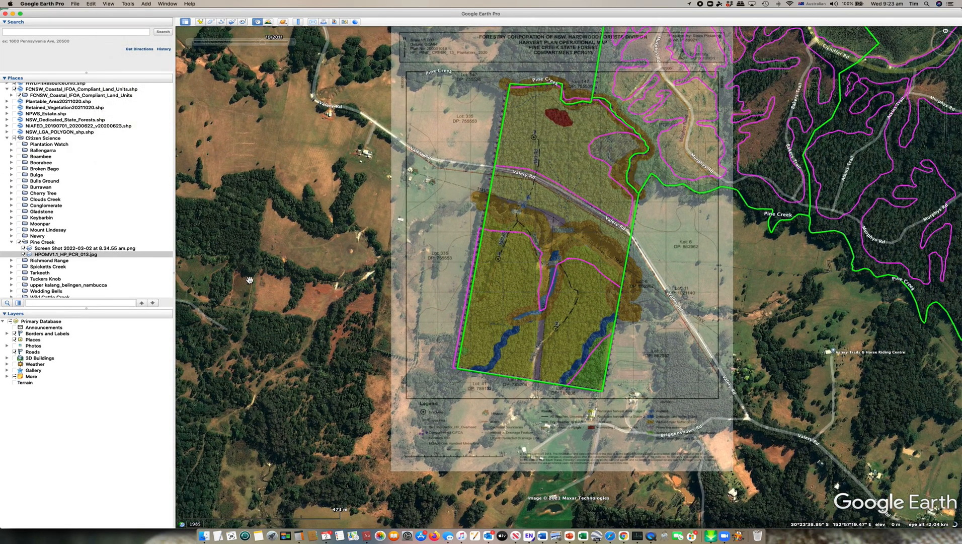